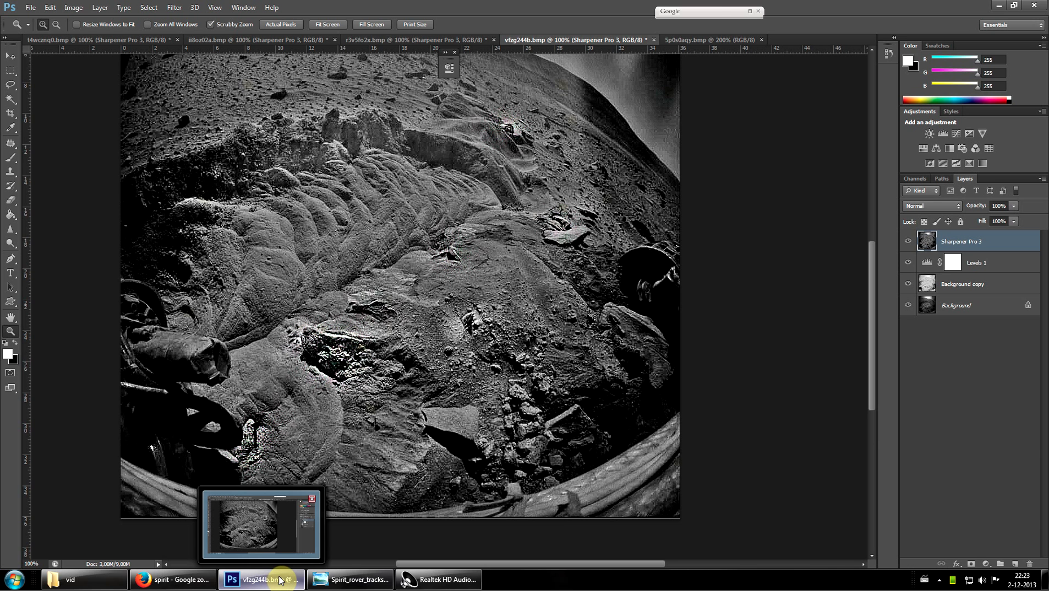
# Switch to Firefox and show the whole Spirit_rover_tracks.jpg image from Wikimedia, fitted to the window
pyautogui.click(279, 579)
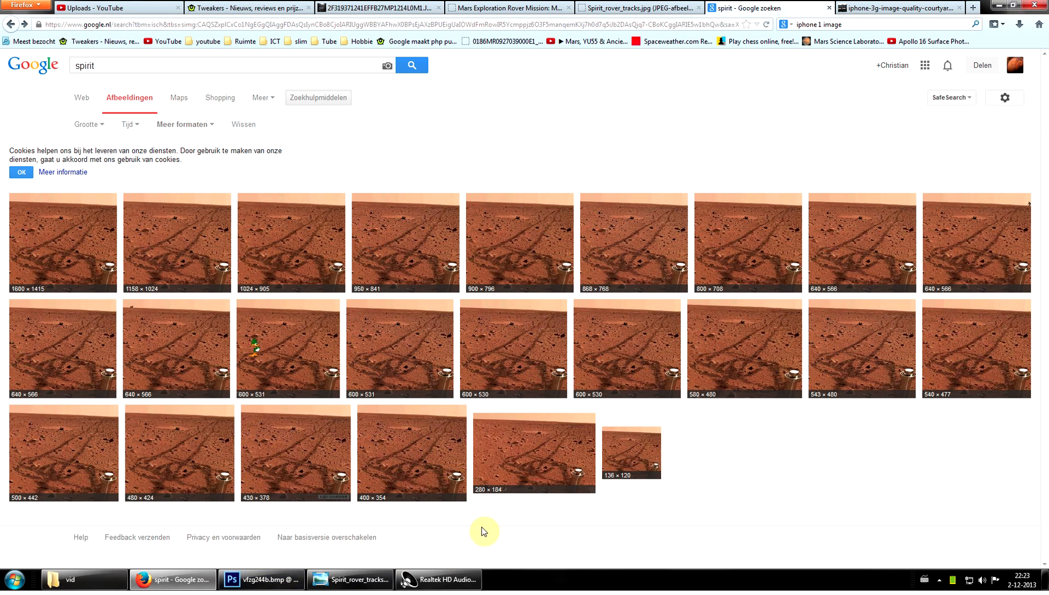
pyautogui.moveTo(316, 578)
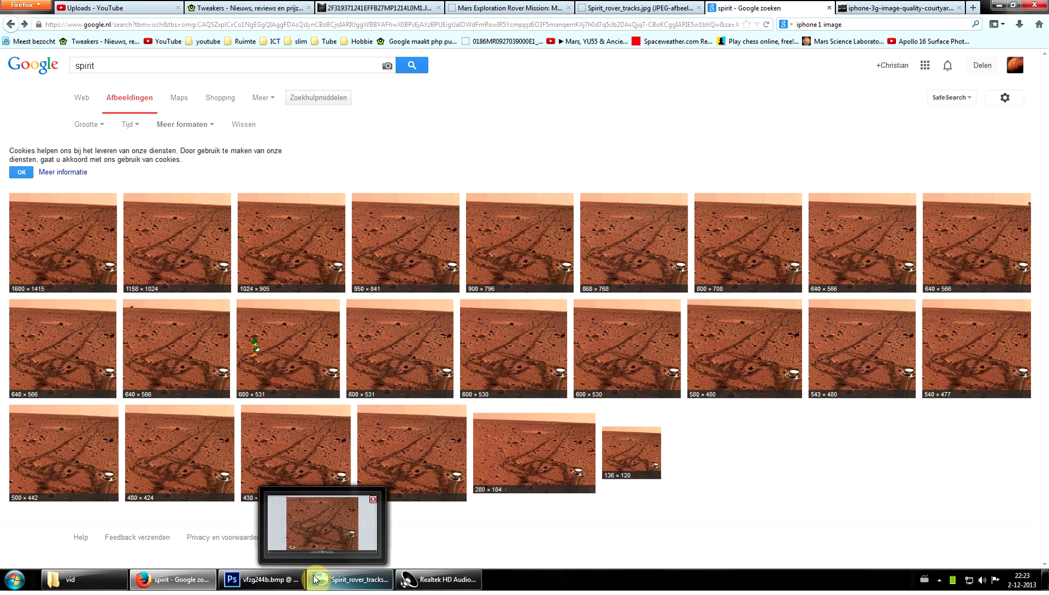
pyautogui.moveTo(281, 586)
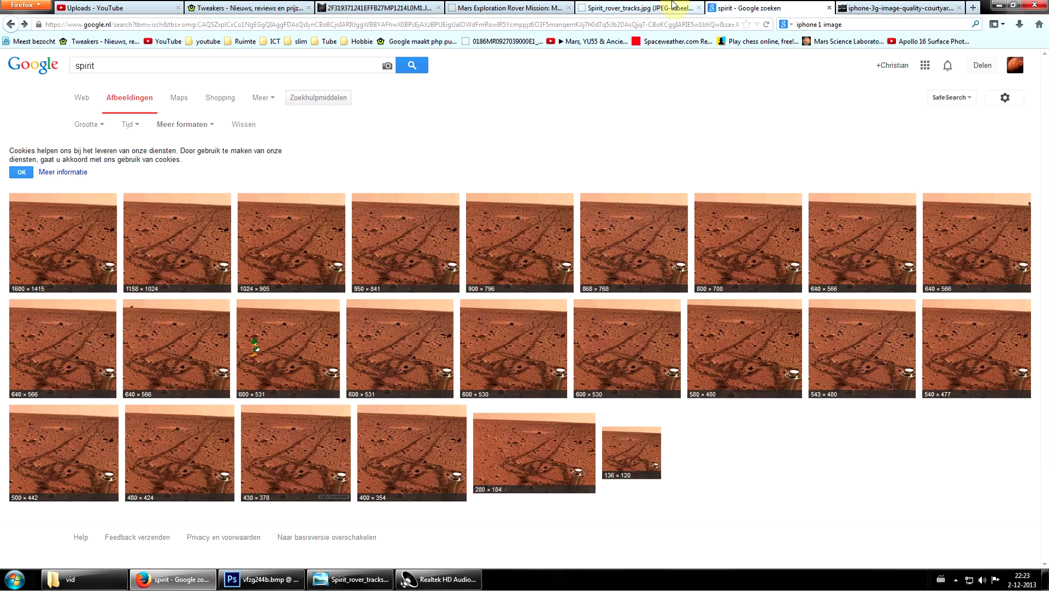
pyautogui.click(658, 4)
pyautogui.click(132, 61)
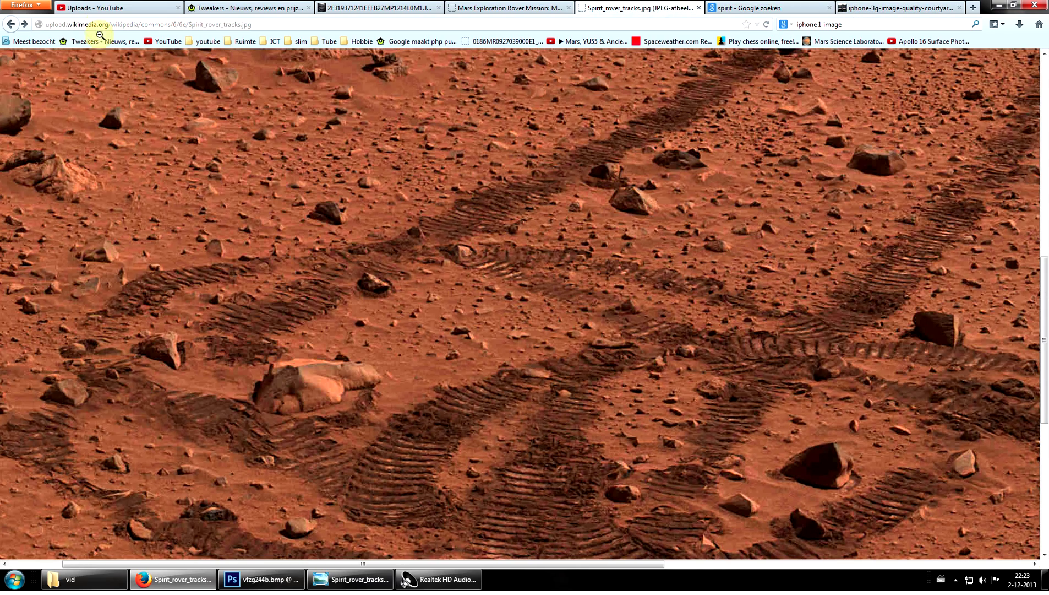
pyautogui.click(465, 240)
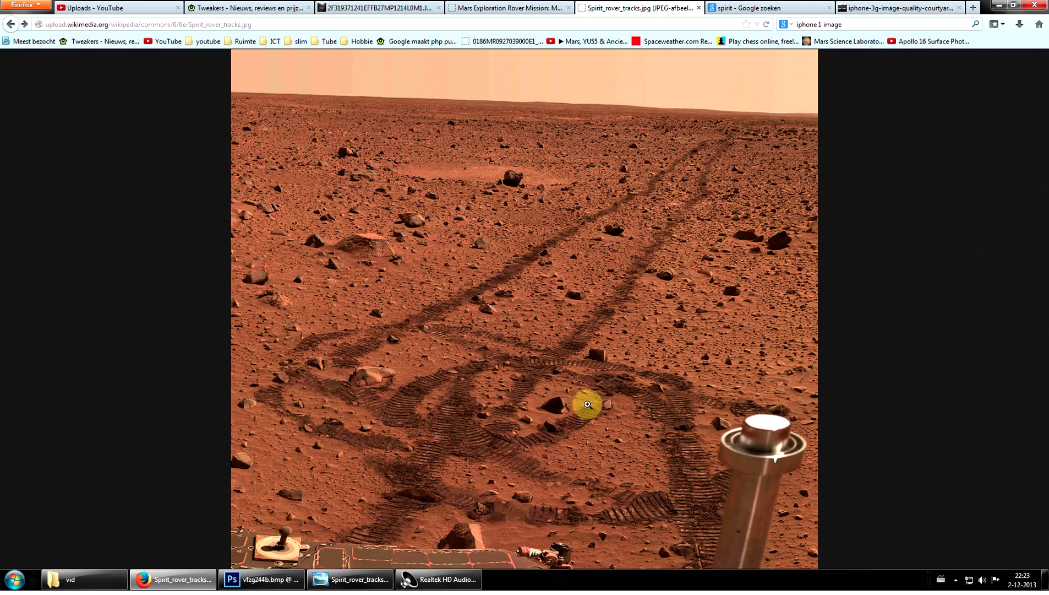
# Examine the rocks and wheel tracks in the browser's Spirit_rover_tracks.jpg at full size and enlarged
pyautogui.click(530, 379)
pyautogui.scroll(4, 495, 342)
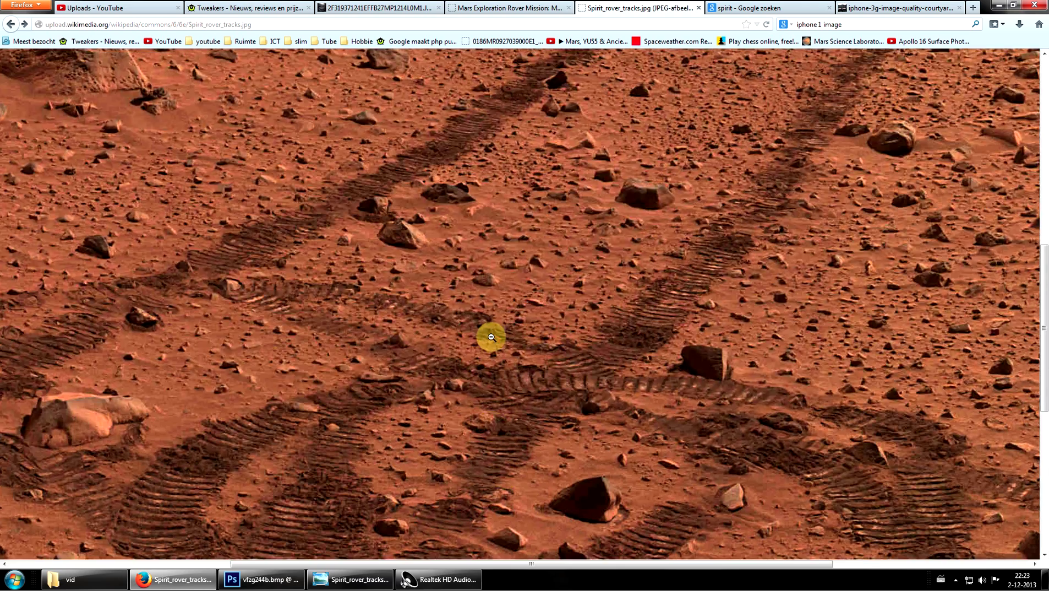
pyautogui.scroll(3, 491, 337)
pyautogui.scroll(2, 472, 325)
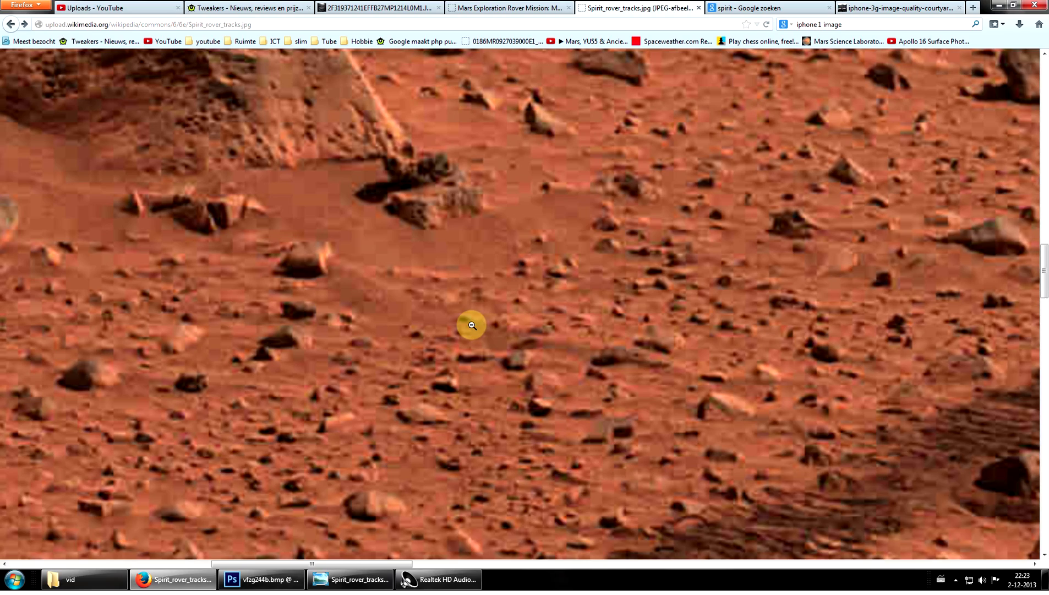
pyautogui.scroll(2, 410, 273)
pyautogui.scroll(5, 341, 270)
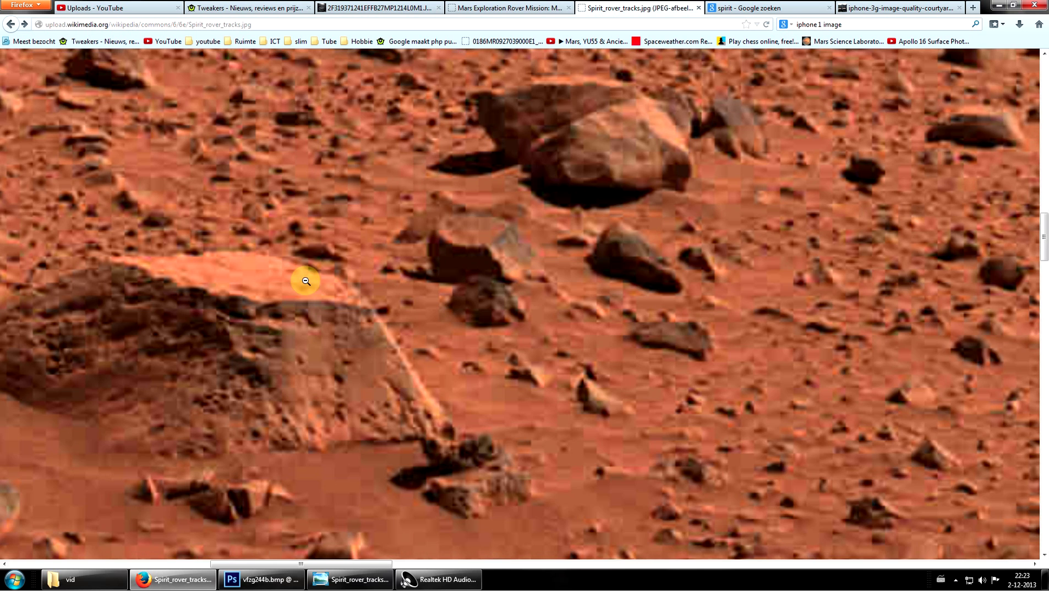
pyautogui.scroll(-3, 273, 323)
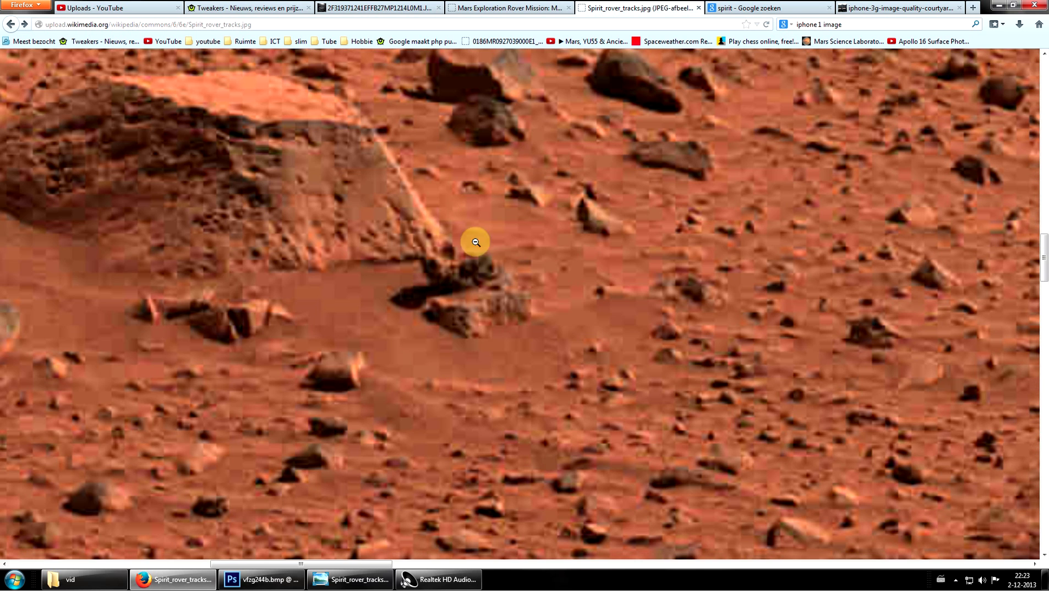
pyautogui.scroll(10, 505, 274)
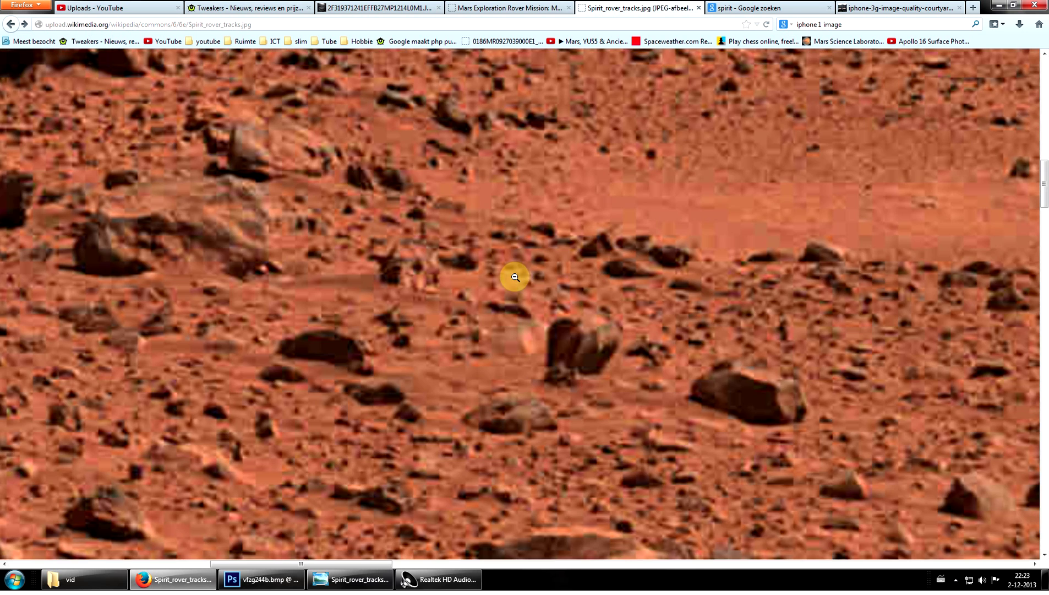
pyautogui.keyDown('ctrl'); pyautogui.scroll(-4, 516, 277); pyautogui.keyUp('ctrl')
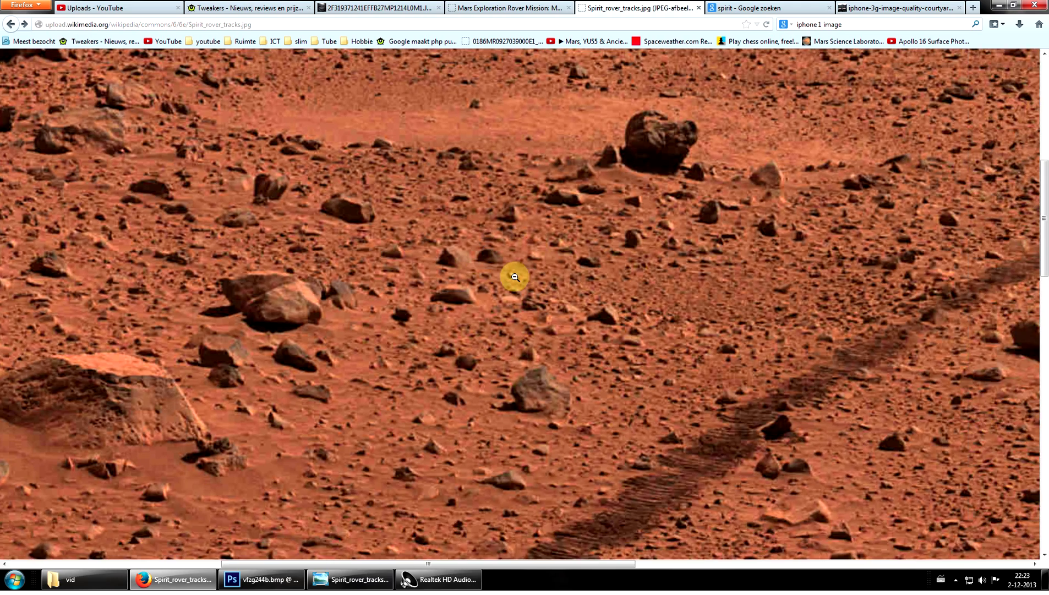
pyautogui.keyDown('ctrl'); pyautogui.scroll(-3, 516, 277); pyautogui.keyUp('ctrl')
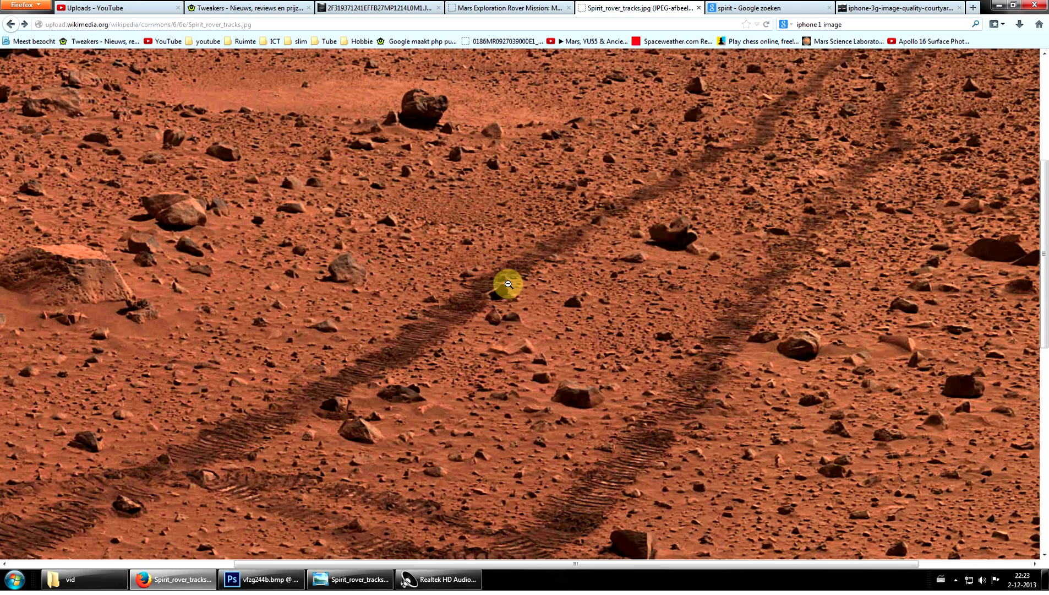
pyautogui.keyDown('ctrl'); pyautogui.scroll(-3, 515, 316); pyautogui.keyUp('ctrl')
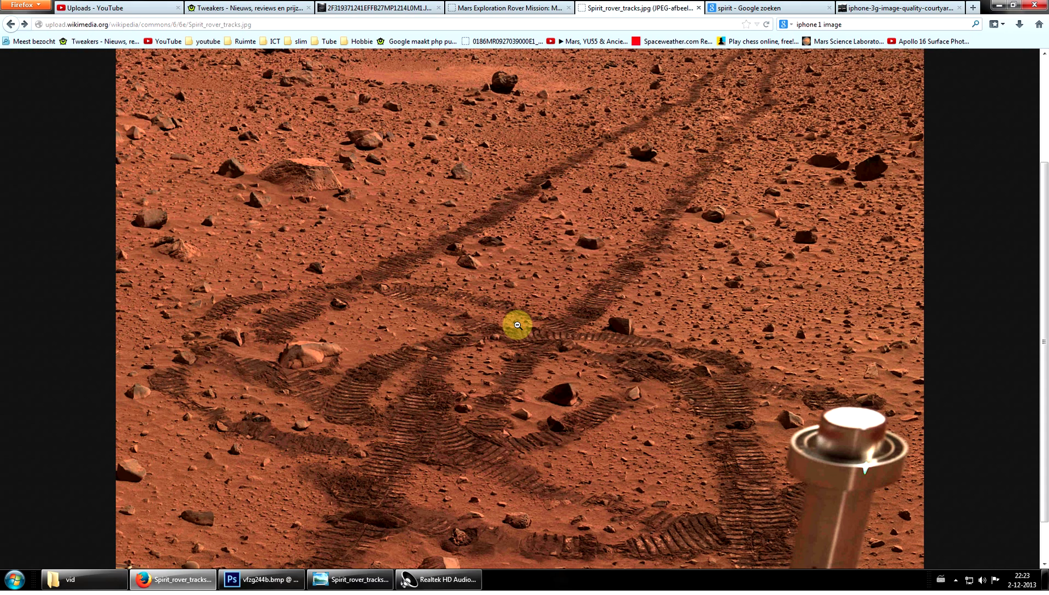
pyautogui.scroll(-1, 517, 325)
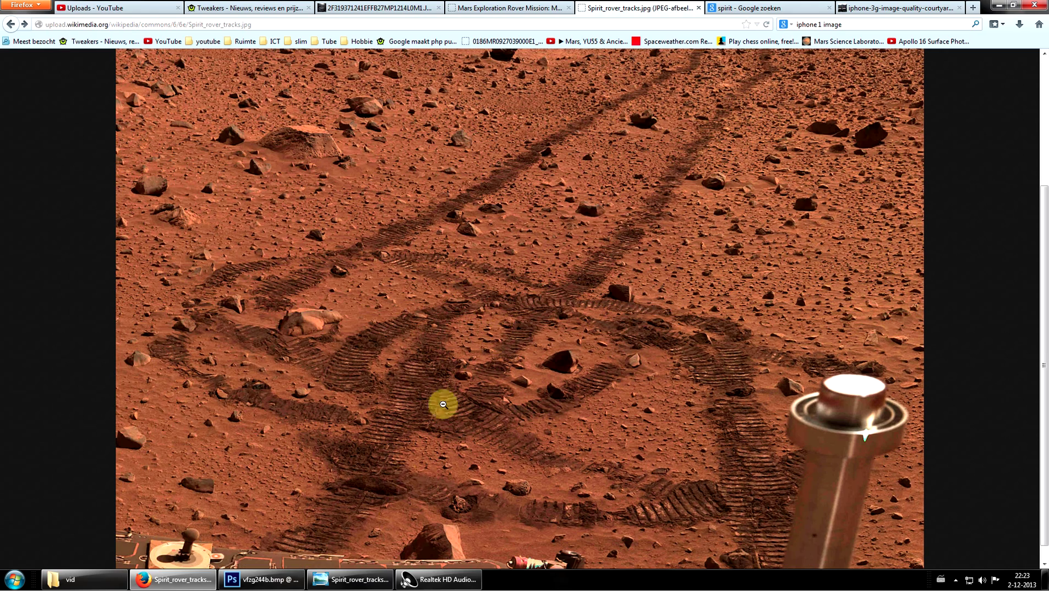
# Switch to Spirit_rover_tracks.jpg in Windows Photo Viewer and inspect the pale rock beside the wheel tracks up close
pyautogui.click(359, 581)
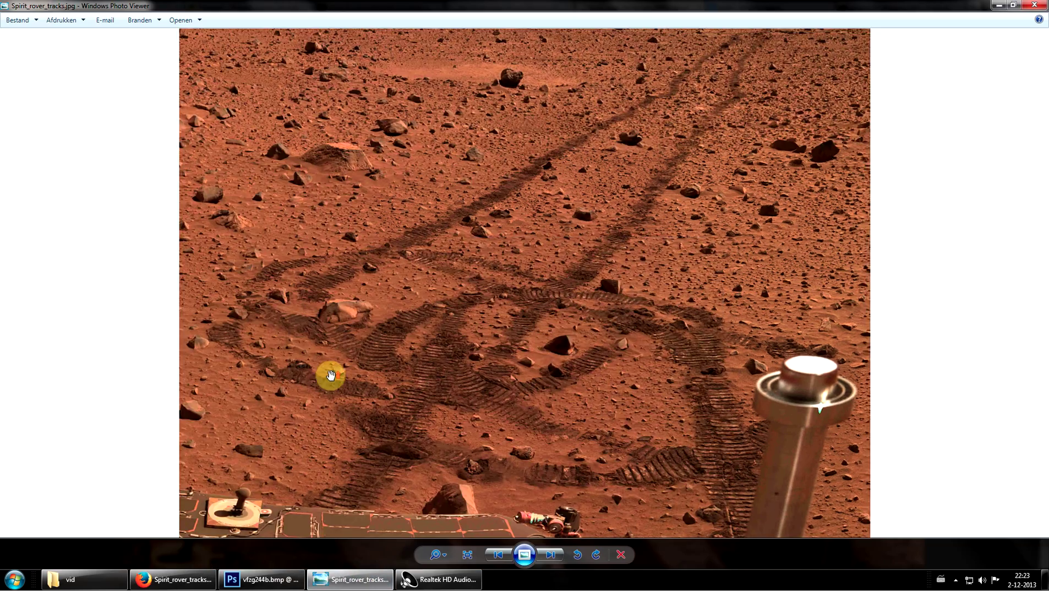
pyautogui.scroll(5, 330, 374)
pyautogui.moveTo(395, 375); pyautogui.dragTo(467, 430)
pyautogui.scroll(3, 352, 319)
pyautogui.moveTo(358, 325); pyautogui.dragTo(366, 381)
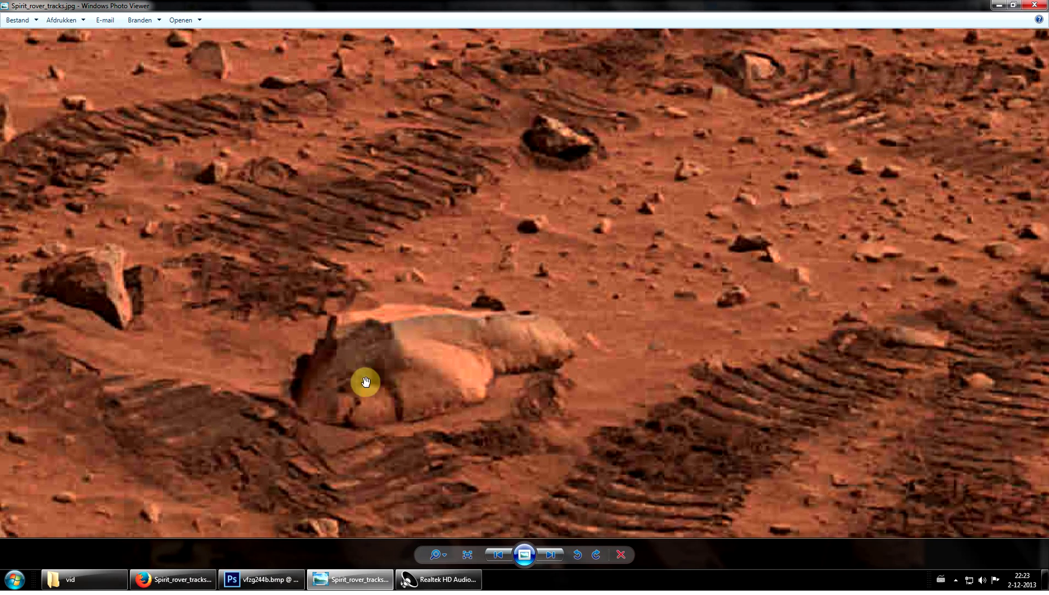
pyautogui.moveTo(517, 359); pyautogui.dragTo(398, 437)
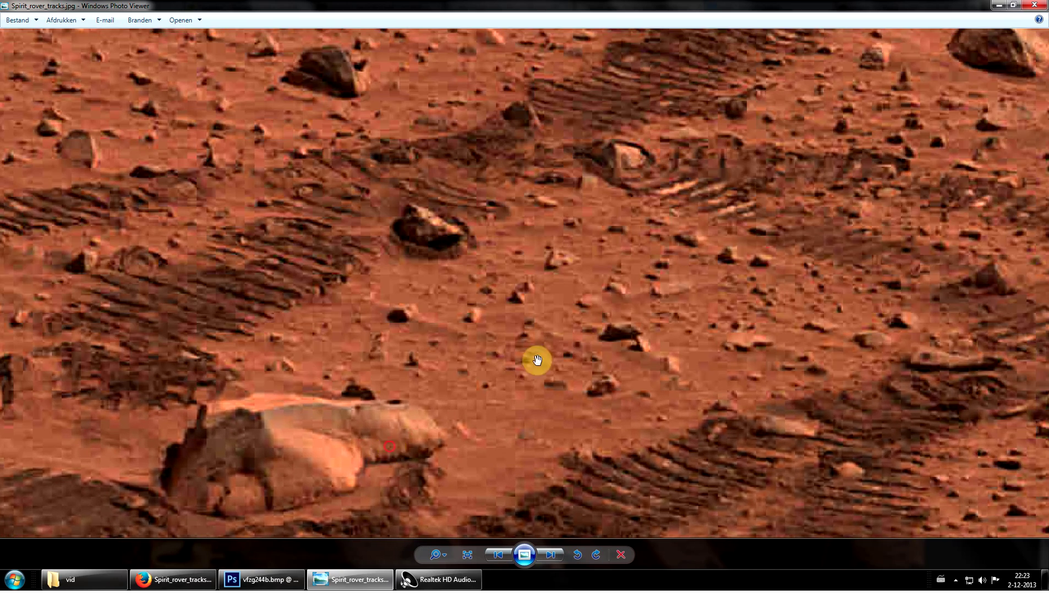
pyautogui.moveTo(752, 253); pyautogui.dragTo(340, 516)
# Examine the dark rounded rock in the sandy patch below the horizon at pixel-level magnification
pyautogui.scroll(-2, 516, 262)
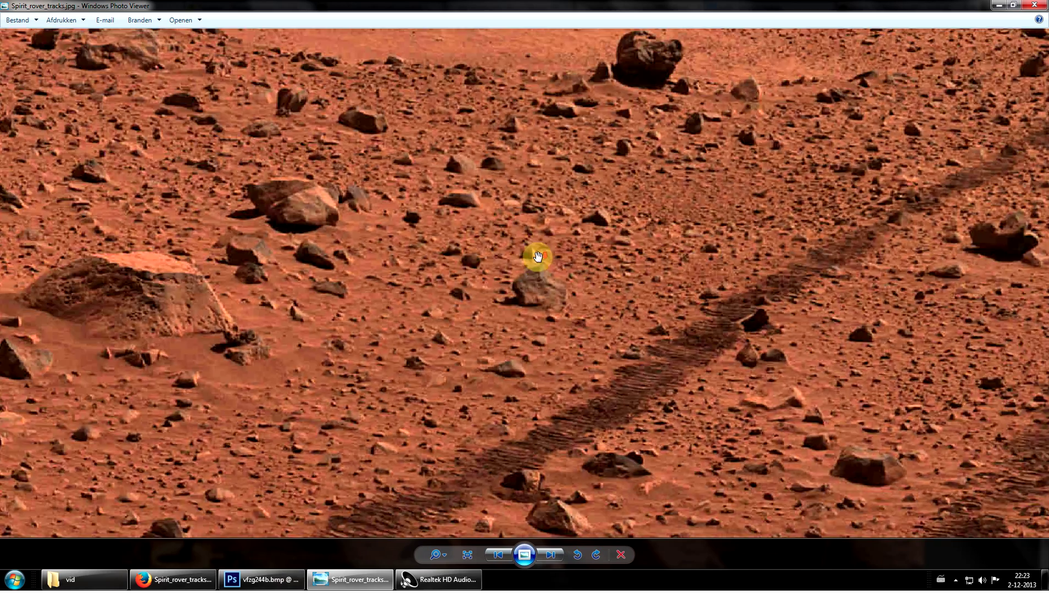
pyautogui.moveTo(537, 257); pyautogui.dragTo(490, 368)
pyautogui.moveTo(523, 193); pyautogui.dragTo(463, 321)
pyautogui.scroll(4, 524, 285)
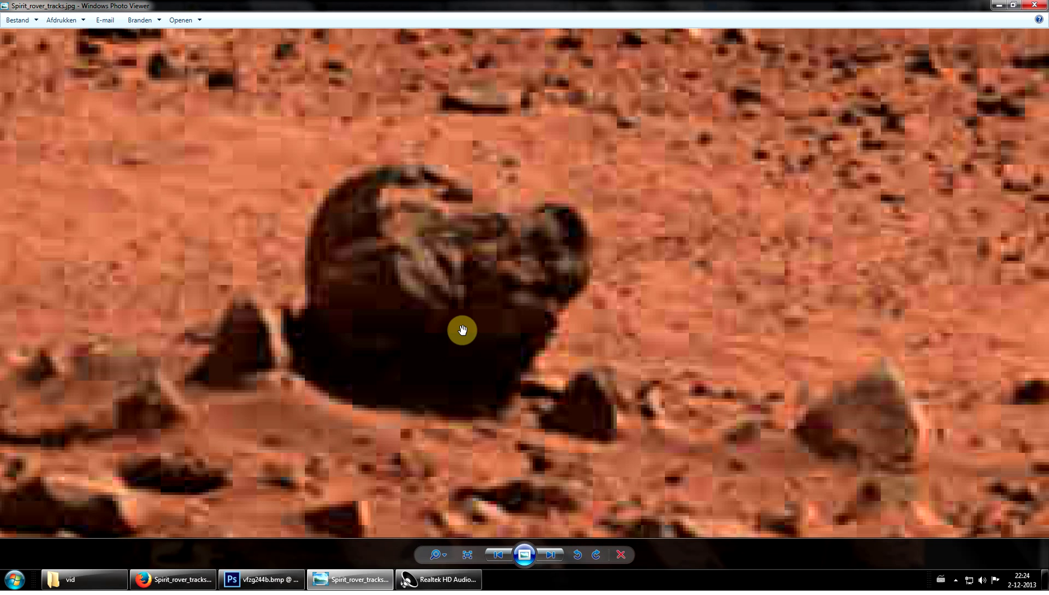
pyautogui.scroll(1, 463, 329)
pyautogui.moveTo(396, 349); pyautogui.dragTo(498, 322)
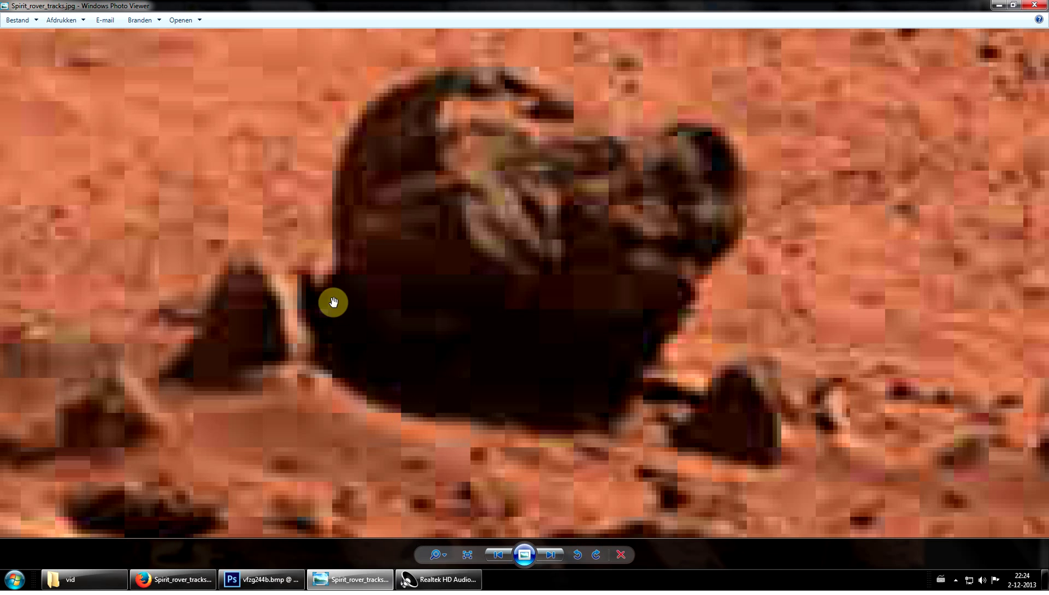
pyautogui.scroll(-5, 483, 290)
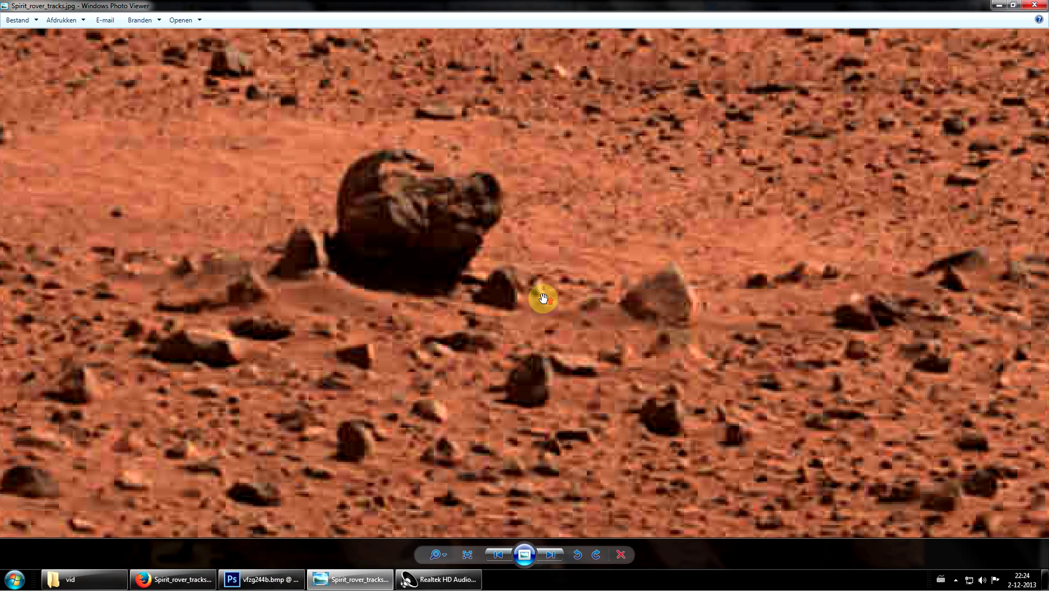
pyautogui.scroll(5, 543, 298)
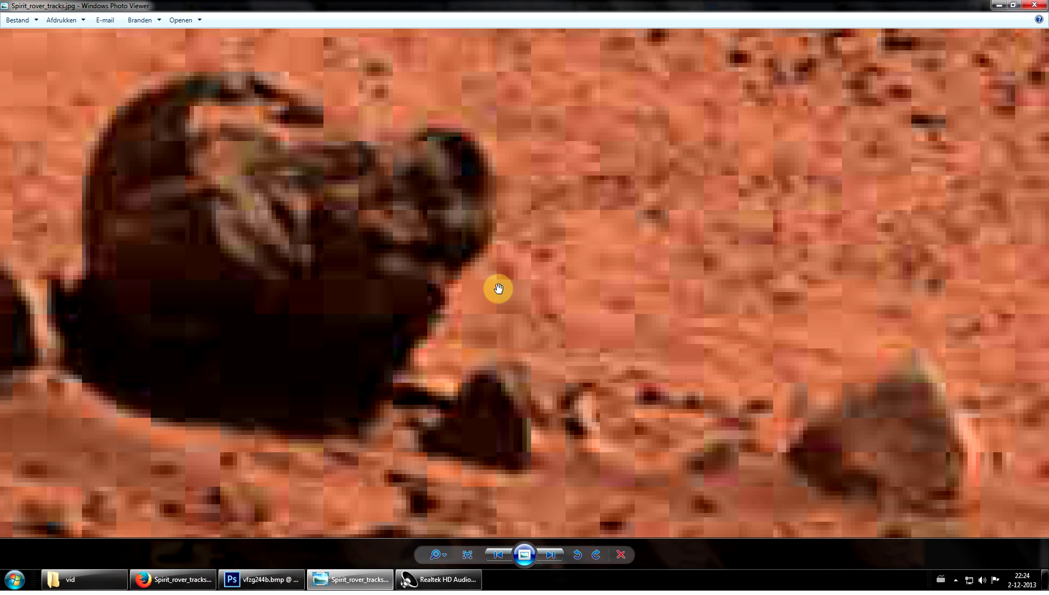
pyautogui.scroll(2, 481, 333)
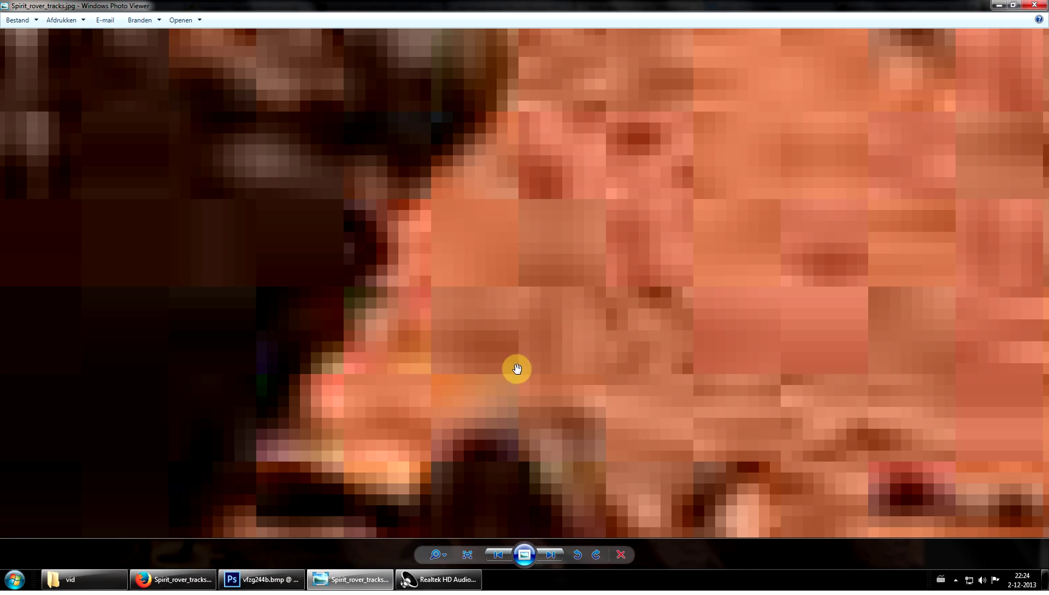
# Return to the wider scene and examine the tread marks of the crossing wheel tracks in front of the rover deck
pyautogui.scroll(-7, 445, 376)
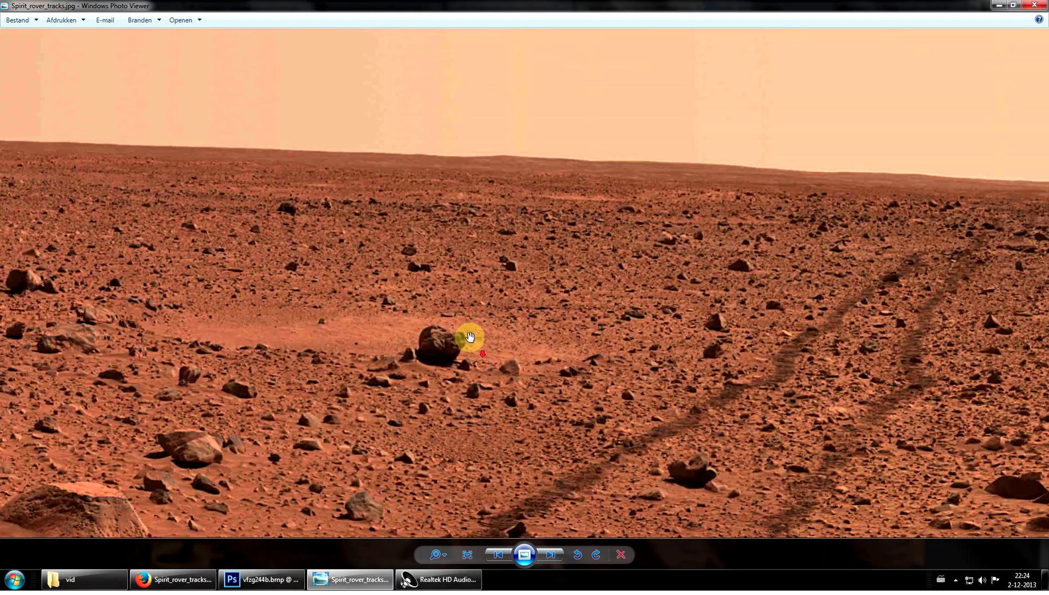
pyautogui.scroll(-2, 479, 328)
pyautogui.moveTo(496, 316); pyautogui.dragTo(504, 105)
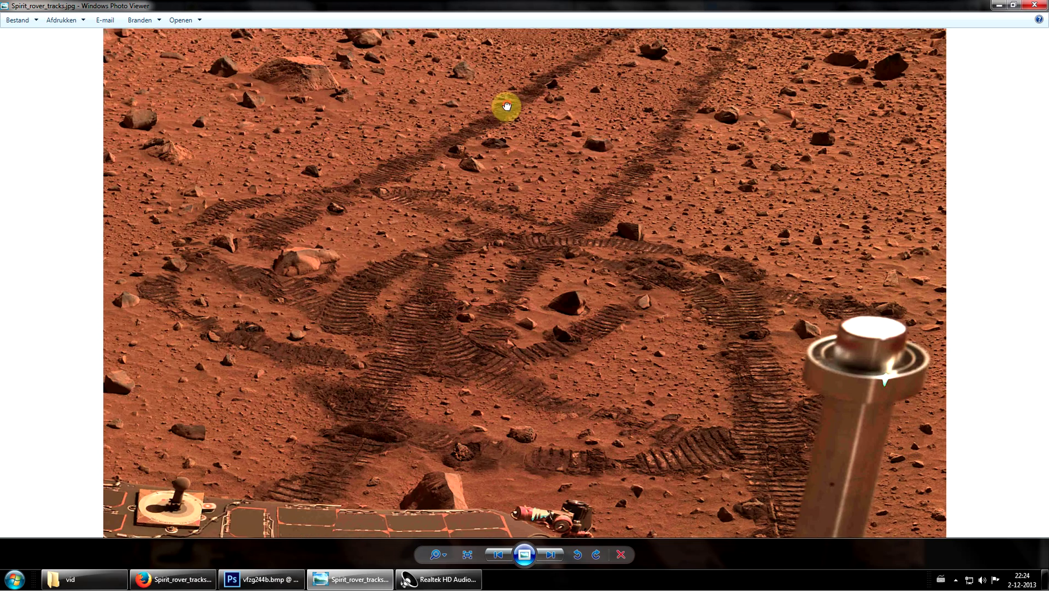
pyautogui.scroll(2, 353, 410)
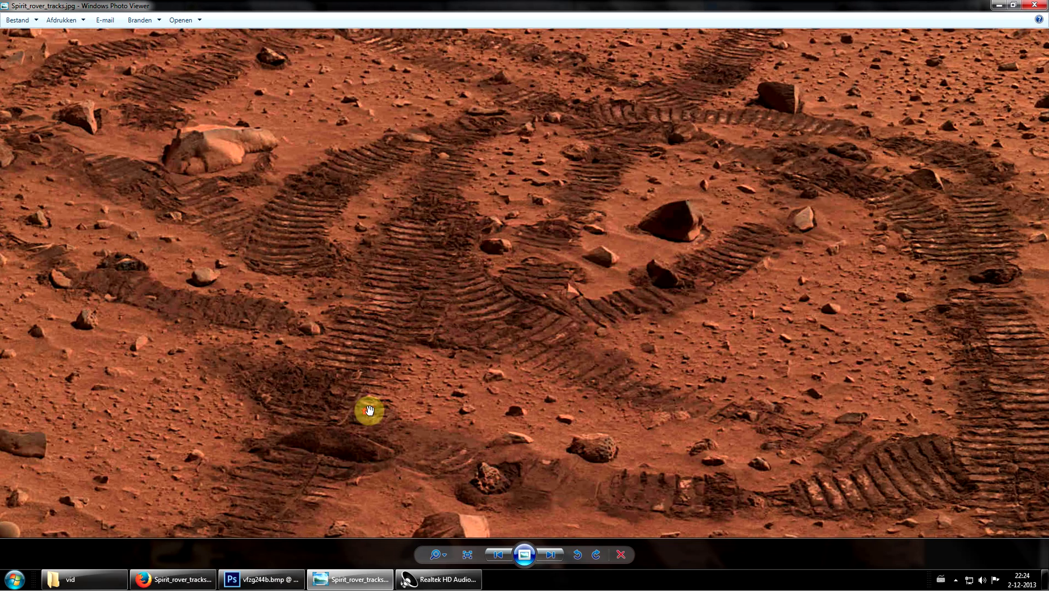
pyautogui.moveTo(352, 226); pyautogui.dragTo(487, 174)
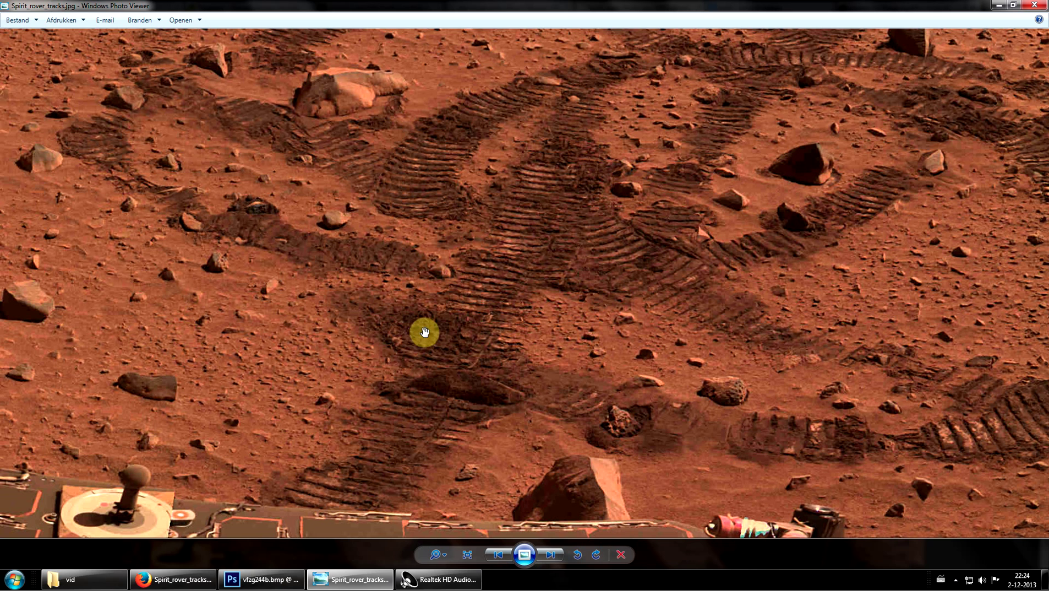
pyautogui.moveTo(438, 382); pyautogui.dragTo(414, 268)
pyautogui.moveTo(424, 321); pyautogui.dragTo(460, 358)
pyautogui.scroll(3, 295, 296)
pyautogui.scroll(3, 530, 335)
pyautogui.moveTo(400, 278); pyautogui.dragTo(464, 370)
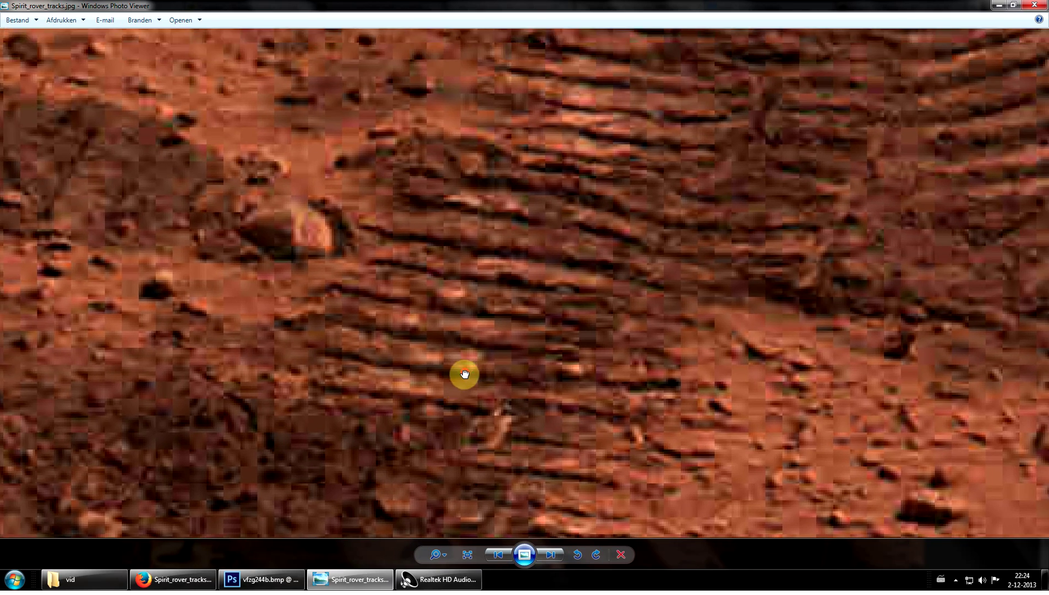
pyautogui.scroll(-2, 464, 373)
pyautogui.scroll(-5, 471, 375)
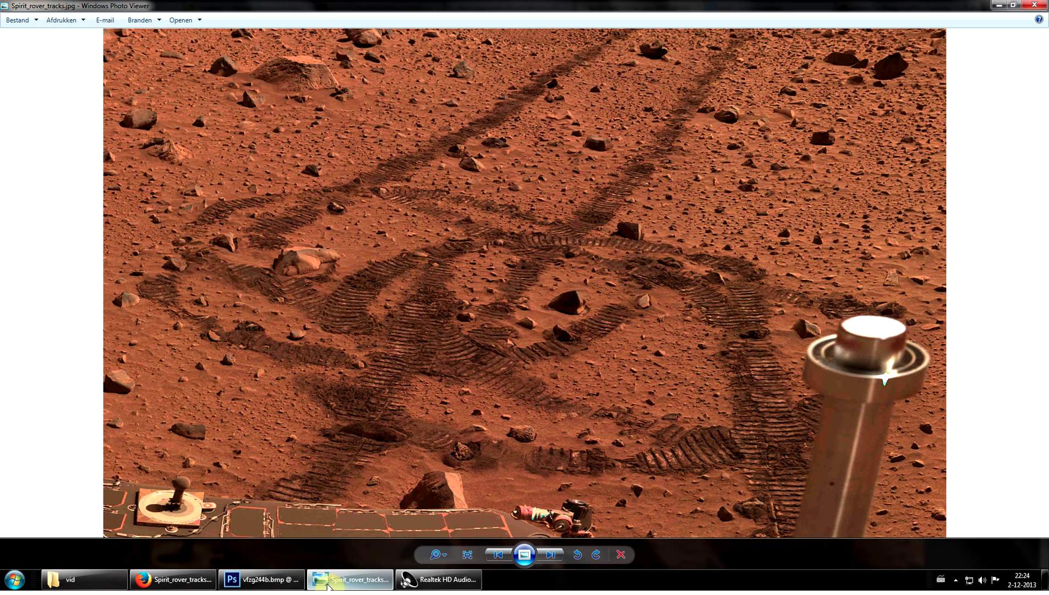
# Inspect the dark oblong patch across the wheel track just in front of the rover deck up close
pyautogui.scroll(5, 347, 430)
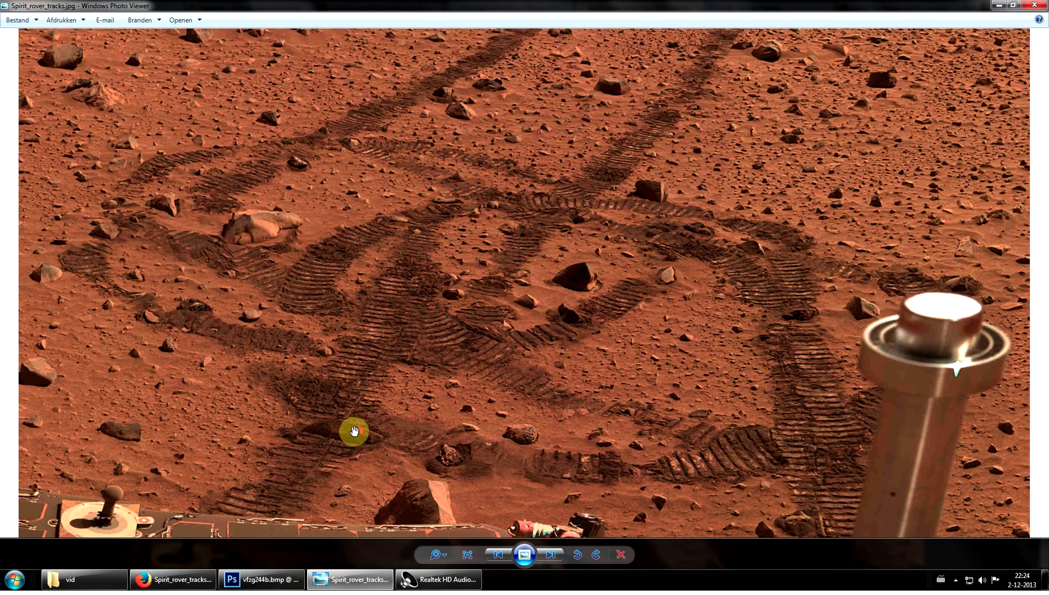
pyautogui.scroll(2, 350, 433)
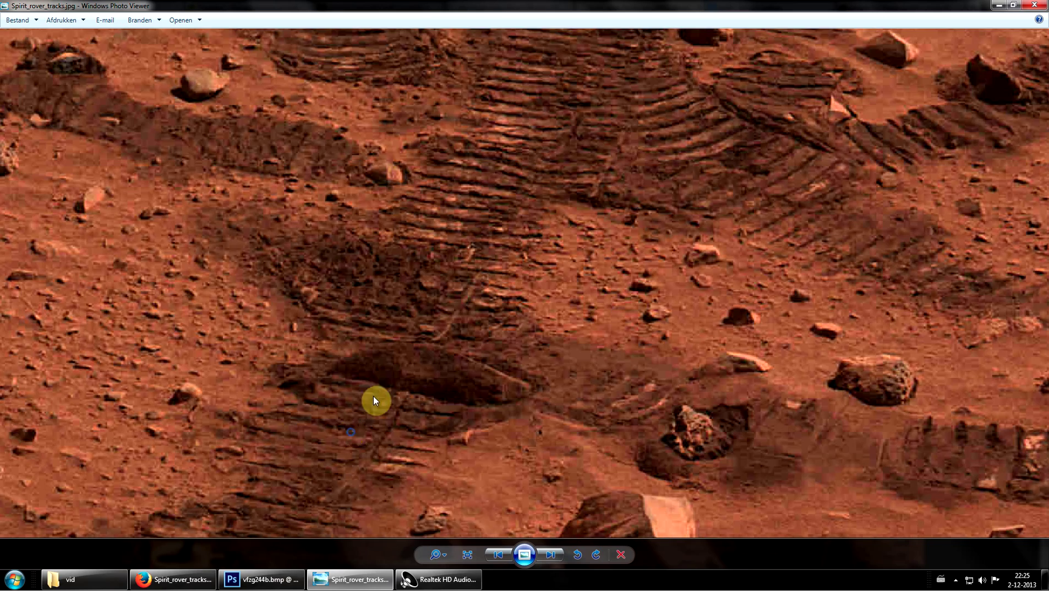
pyautogui.scroll(1, 372, 352)
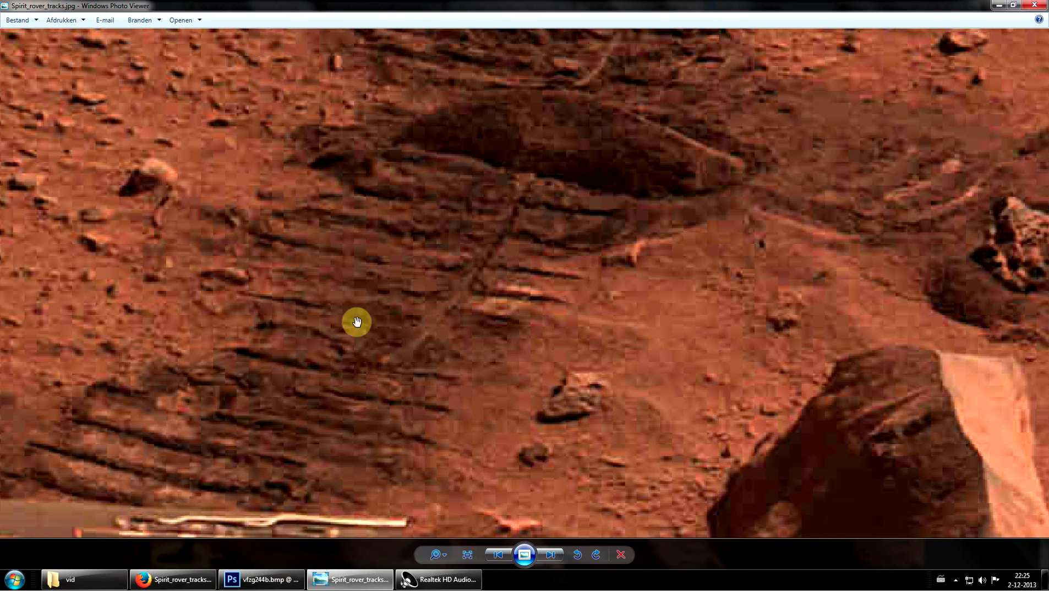
pyautogui.moveTo(367, 316); pyautogui.dragTo(425, 363)
pyautogui.scroll(-3, 425, 362)
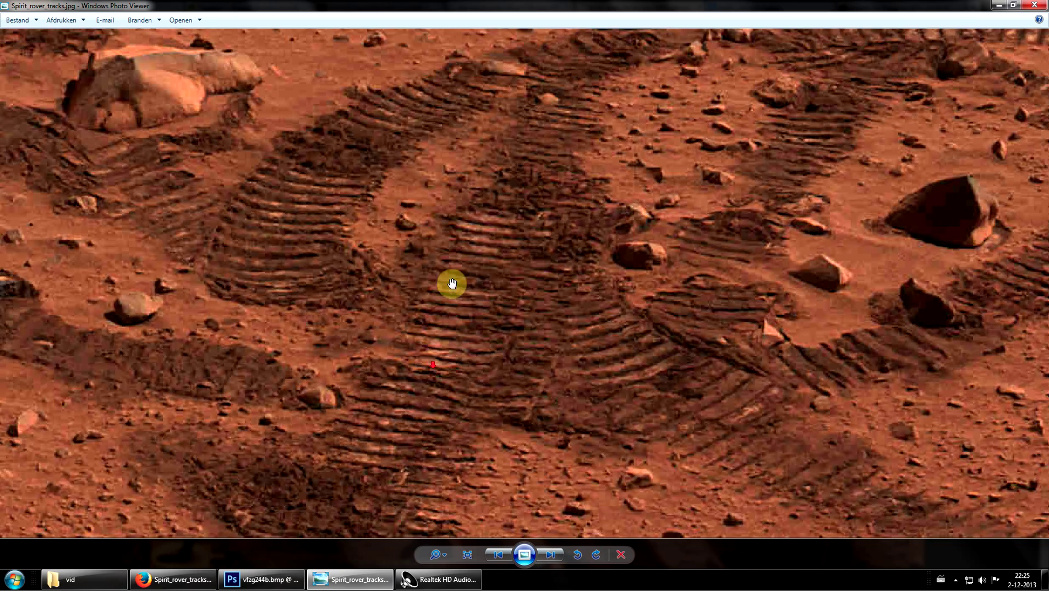
# Examine the wheel track junction and the rocks between the two tracks leading towards the horizon
pyautogui.moveTo(452, 283); pyautogui.dragTo(440, 363)
pyautogui.scroll(-1, 440, 363)
pyautogui.scroll(-1, 529, 269)
pyautogui.moveTo(529, 269); pyautogui.dragTo(511, 318)
pyautogui.scroll(2, 321, 302)
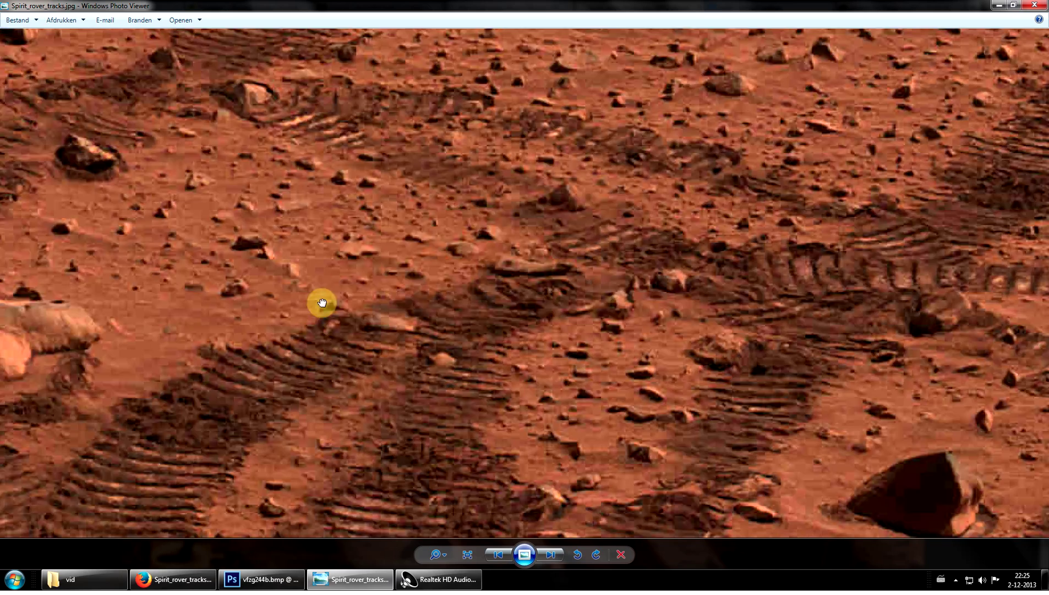
pyautogui.moveTo(321, 302); pyautogui.dragTo(392, 337)
pyautogui.scroll(-2, 388, 262)
pyautogui.scroll(2, 280, 278)
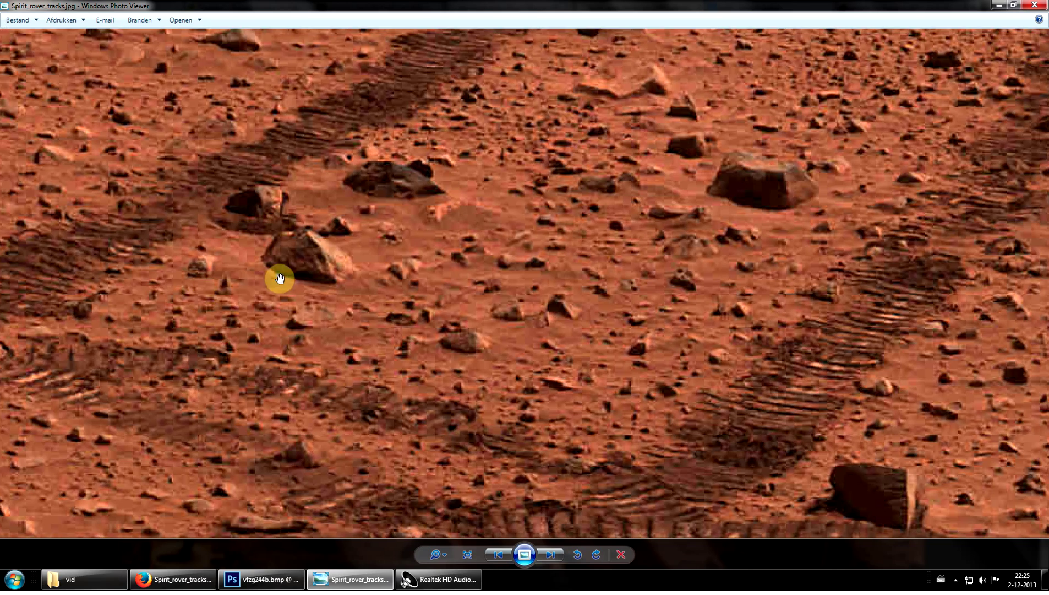
# Follow the wheel track past the dark split rock to the track crossing nearer the rover
pyautogui.scroll(-2, 469, 205)
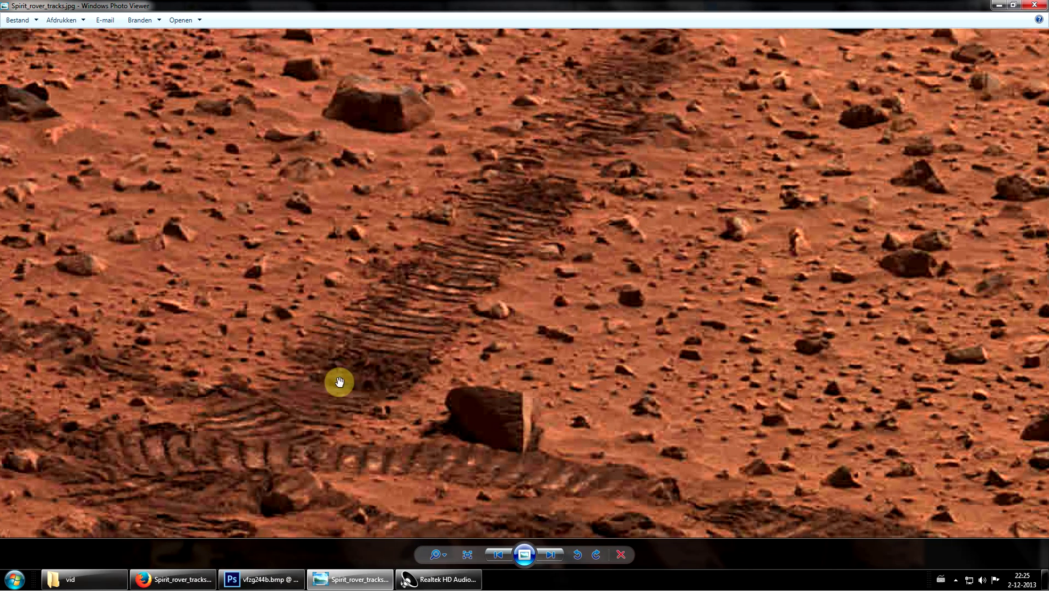
pyautogui.scroll(-2, 407, 384)
pyautogui.scroll(2, 352, 335)
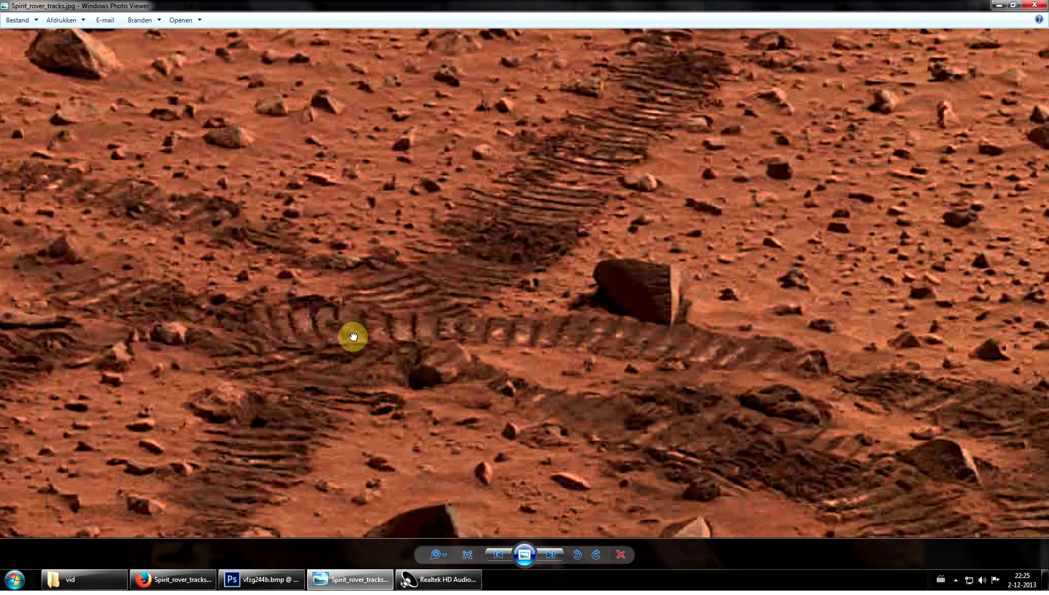
pyautogui.scroll(3, 452, 363)
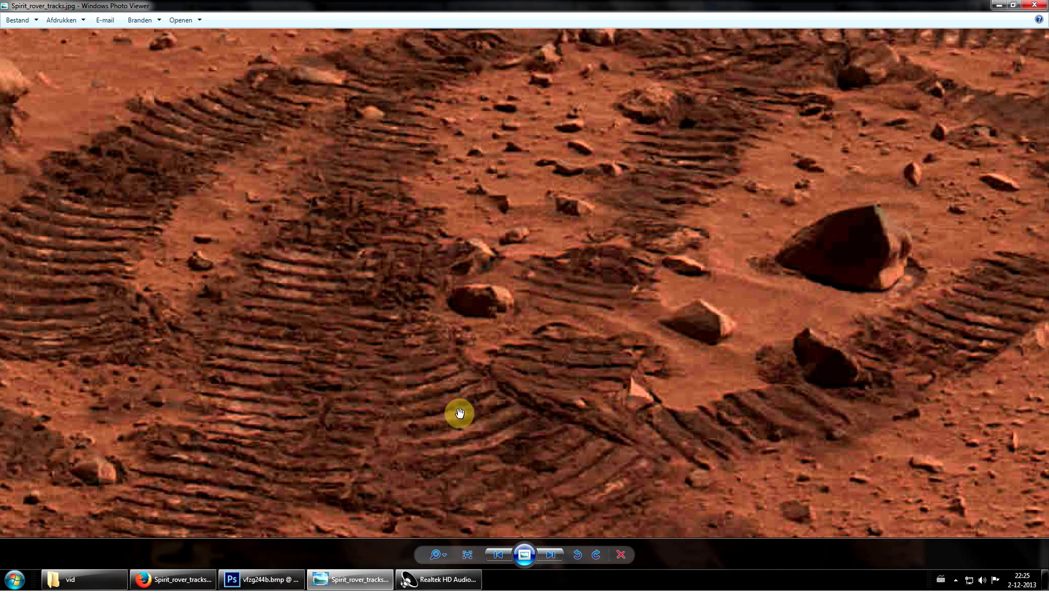
# Examine the overlapping tread marks in the foreground and the faint track branching off towards the scattered rocks
pyautogui.moveTo(459, 413); pyautogui.dragTo(594, 296)
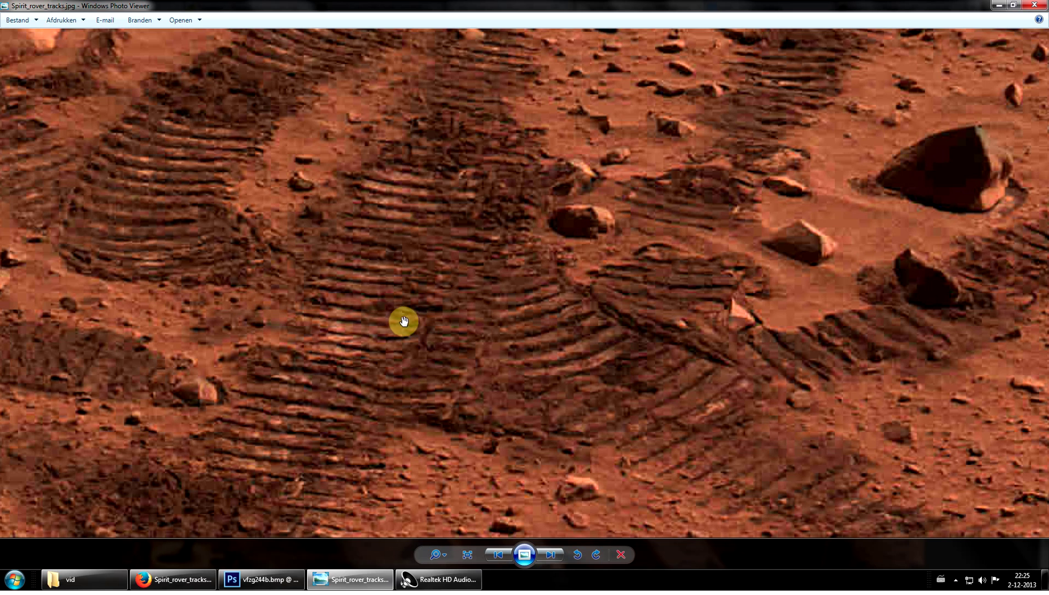
pyautogui.scroll(-2, 409, 329)
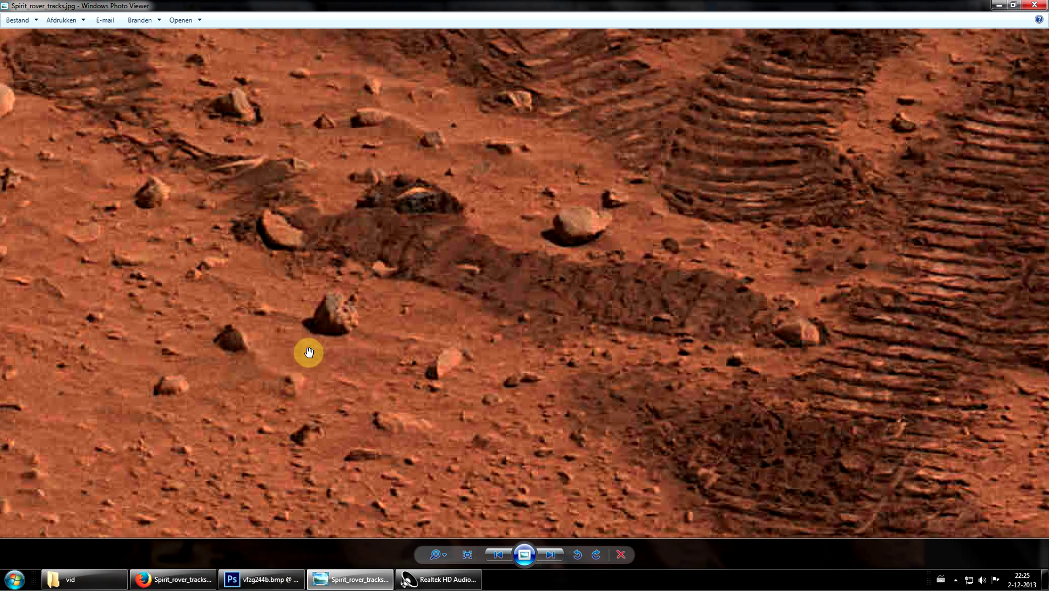
pyautogui.moveTo(965, 270); pyautogui.dragTo(534, 316)
pyautogui.moveTo(562, 279); pyautogui.dragTo(541, 212)
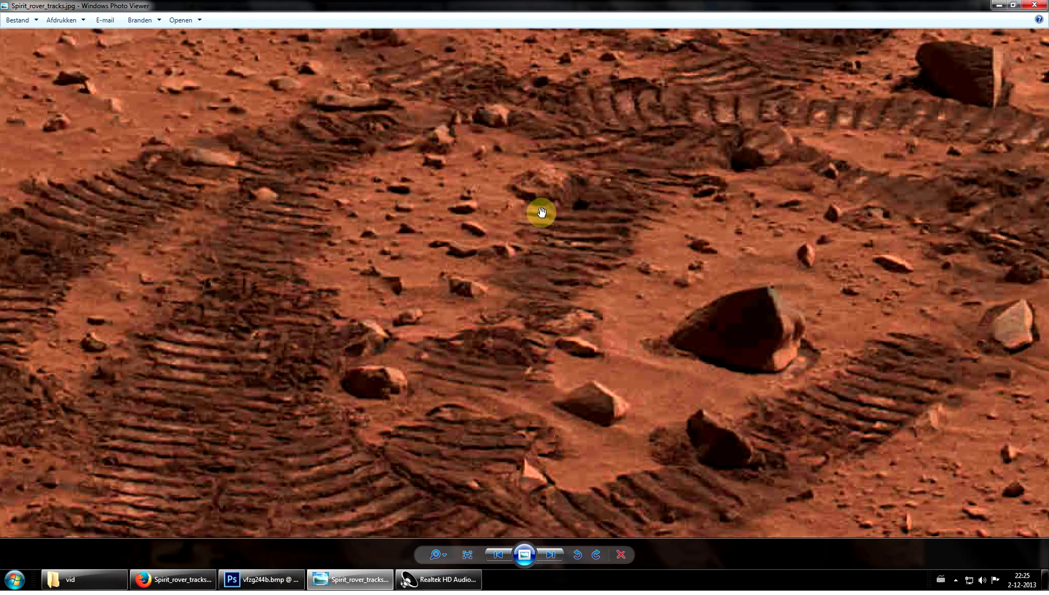
# Survey the wider scene, comparing the distant parallel wheel tracks and their surrounding rocks with the looping tracks nearby
pyautogui.scroll(-5, 542, 212)
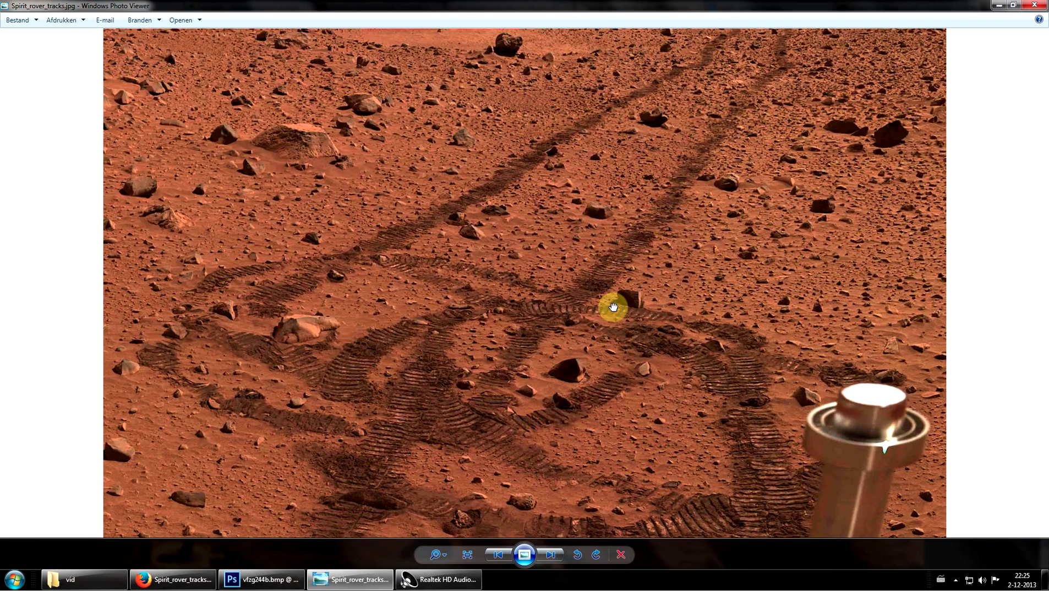
pyautogui.scroll(6, 614, 306)
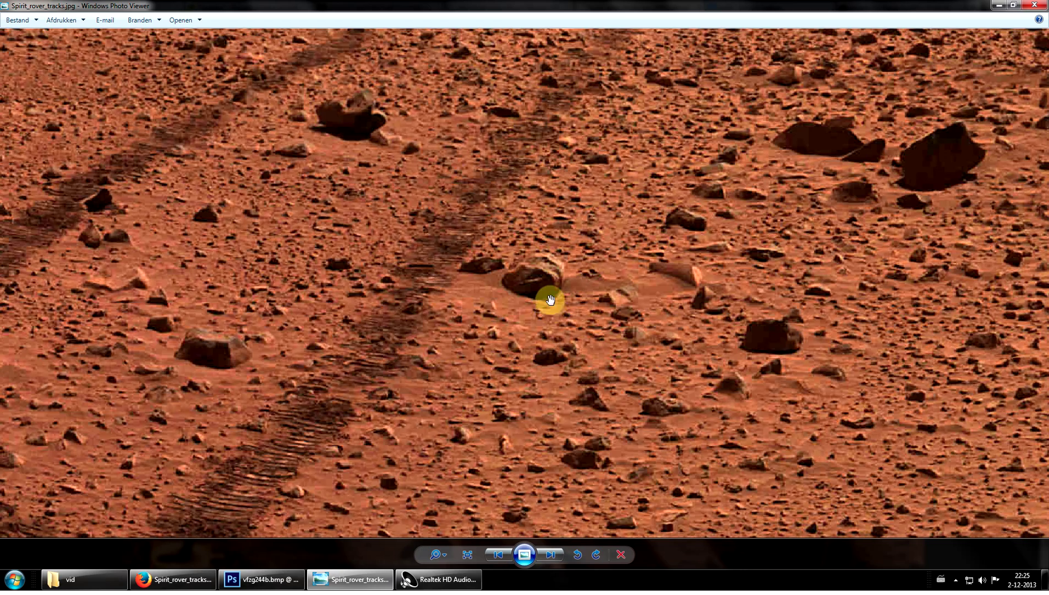
pyautogui.scroll(-1, 398, 378)
pyautogui.scroll(2, 756, 129)
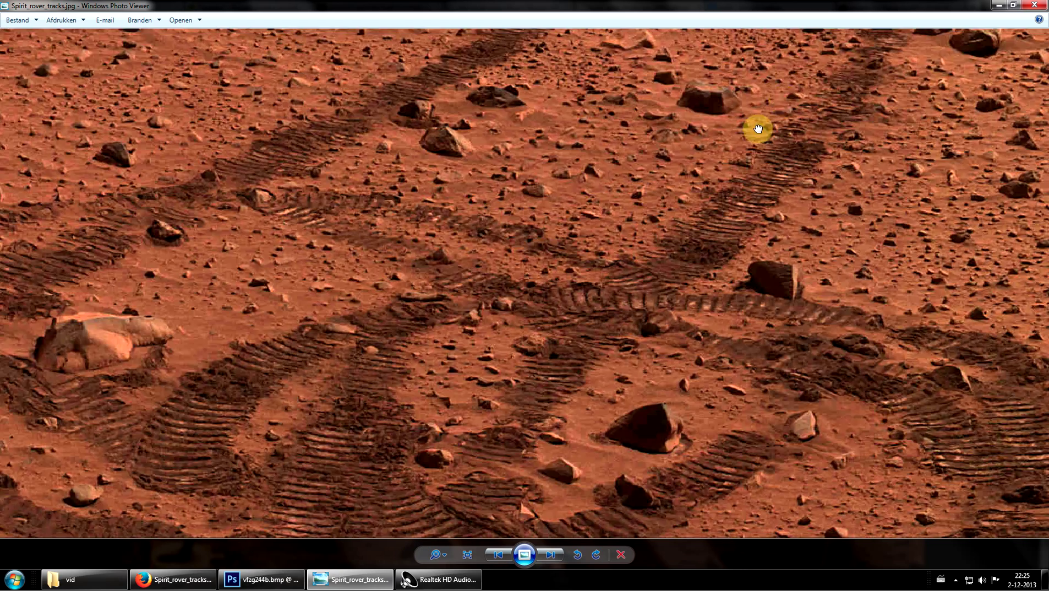
pyautogui.moveTo(455, 386); pyautogui.dragTo(588, 188)
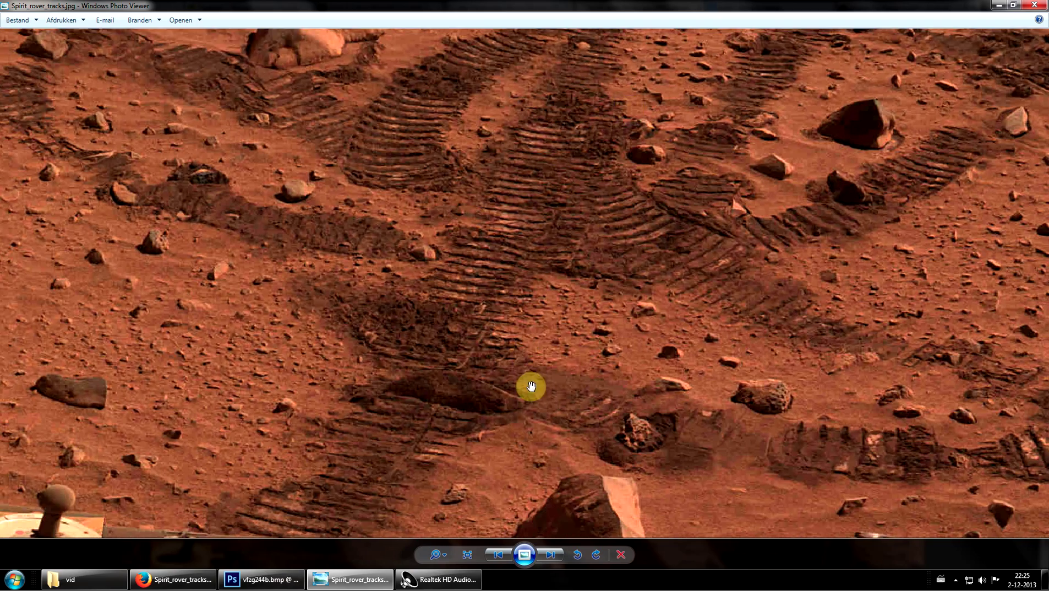
# Inspect the rectangular tread imprint with the bright patch, beyond the rover deck, at pixel-level magnification
pyautogui.moveTo(529, 386); pyautogui.dragTo(429, 247)
pyautogui.moveTo(365, 236); pyautogui.dragTo(272, 238)
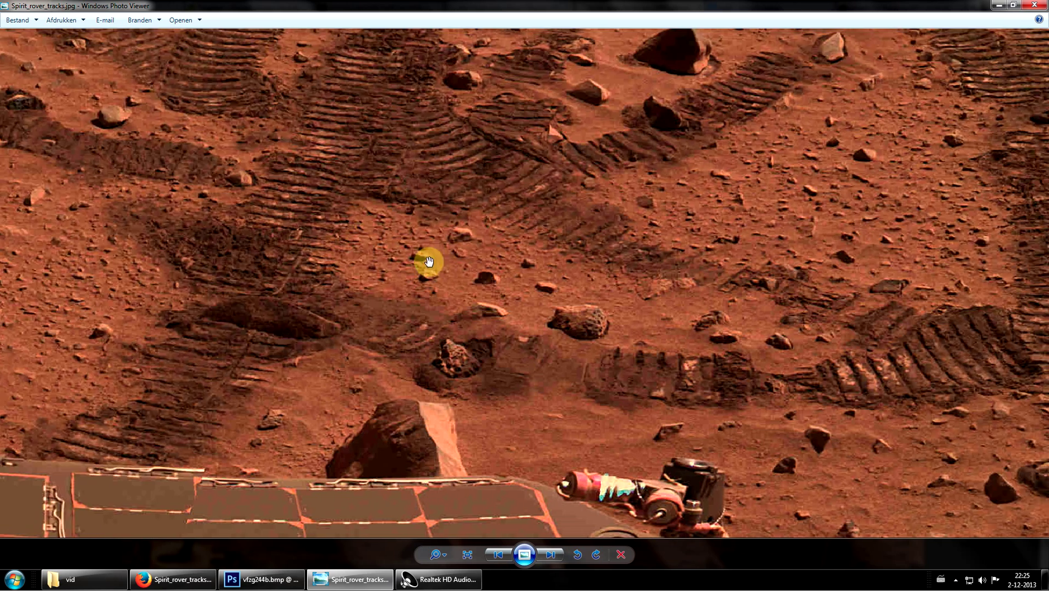
pyautogui.scroll(3, 784, 423)
pyautogui.moveTo(782, 423); pyautogui.dragTo(633, 429)
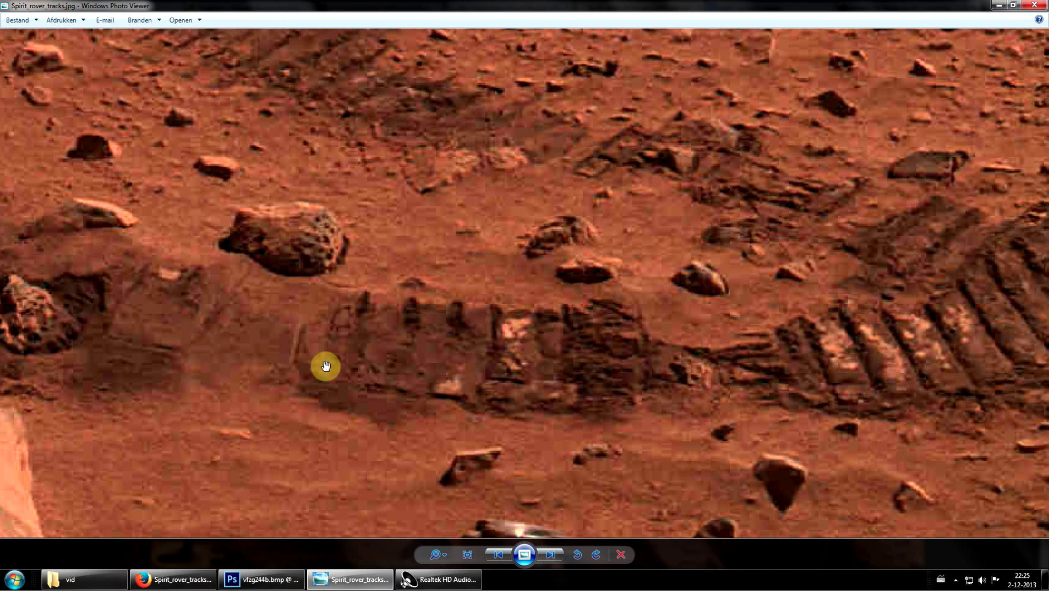
pyautogui.scroll(2, 645, 374)
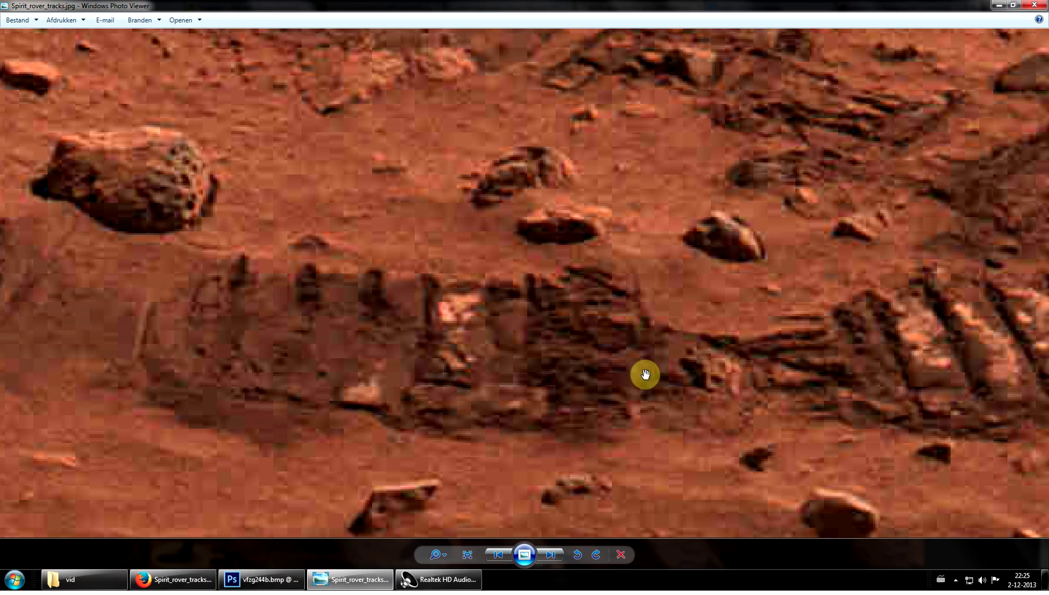
pyautogui.moveTo(645, 374); pyautogui.dragTo(670, 332)
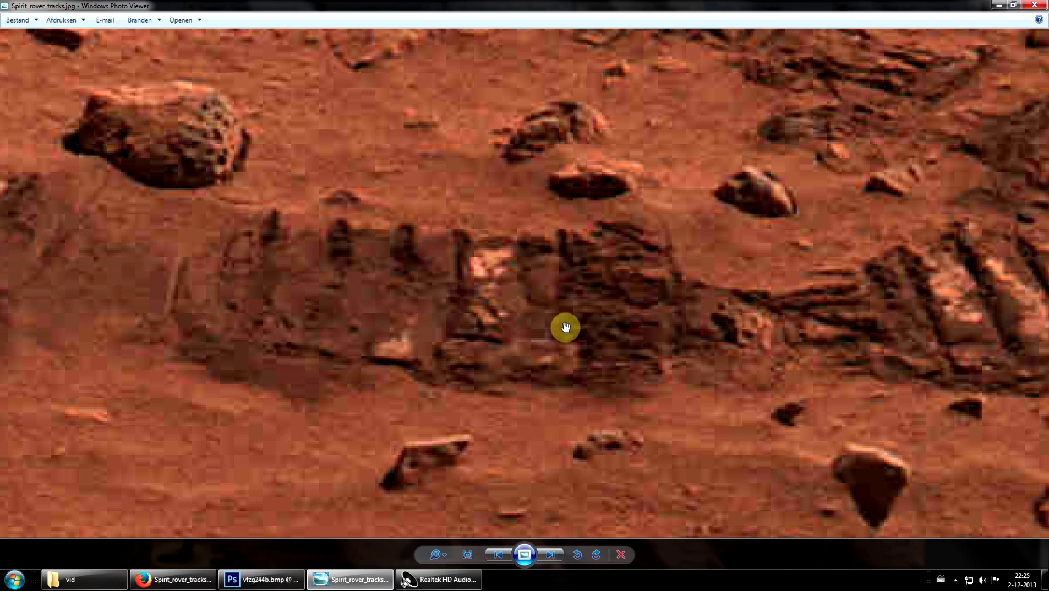
pyautogui.scroll(1, 510, 316)
pyautogui.moveTo(494, 269); pyautogui.dragTo(564, 328)
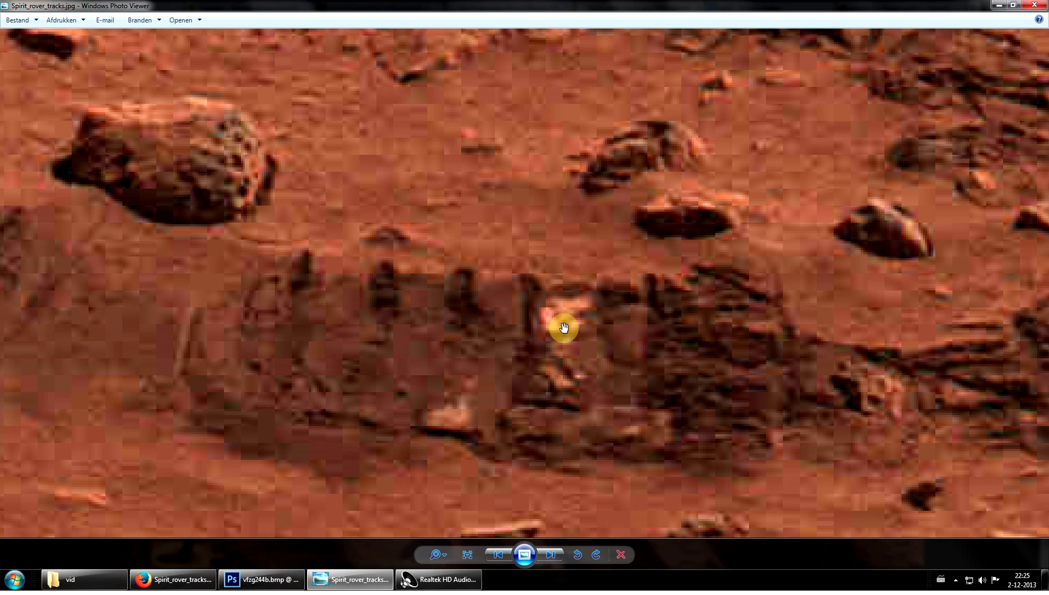
pyautogui.scroll(1, 587, 380)
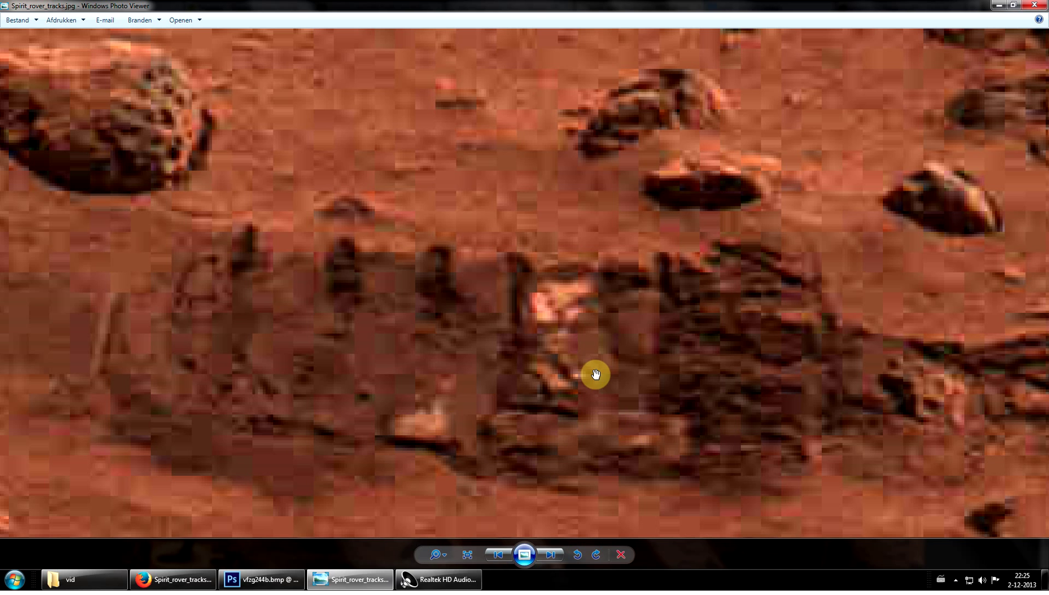
pyautogui.scroll(3, 594, 372)
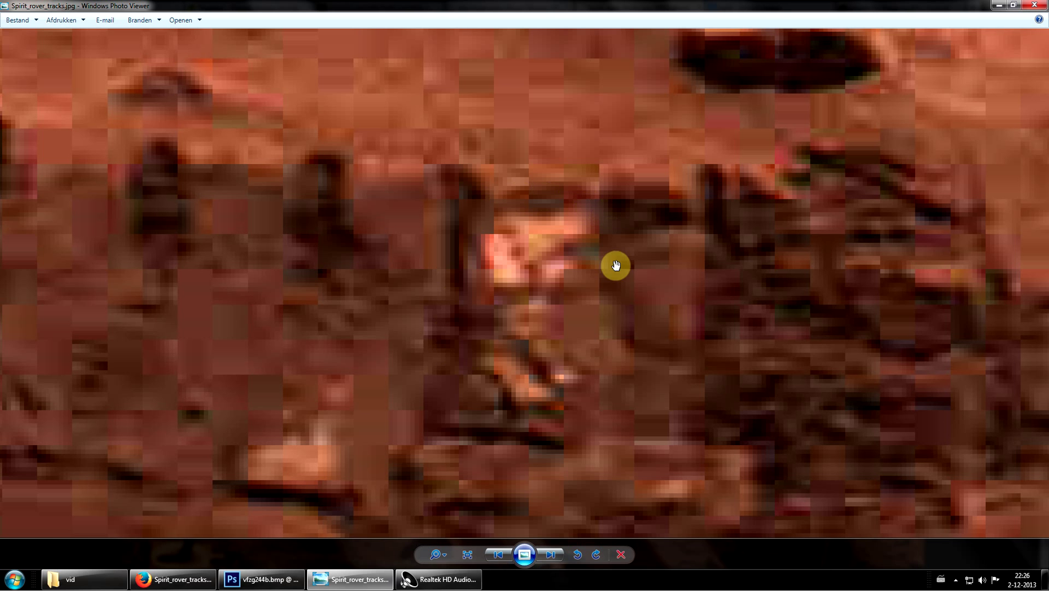
pyautogui.moveTo(564, 326); pyautogui.dragTo(558, 321)
pyautogui.scroll(-6, 558, 321)
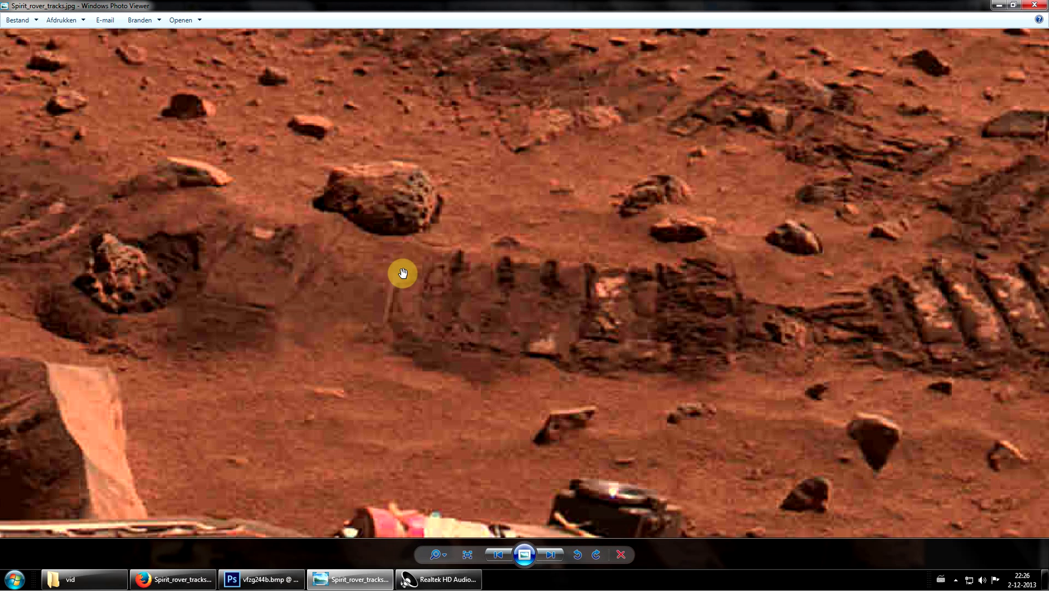
# Examine the pitted rock in the dark hollow behind the large split rock at high magnification
pyautogui.moveTo(403, 273); pyautogui.dragTo(632, 393)
pyautogui.scroll(5, 467, 330)
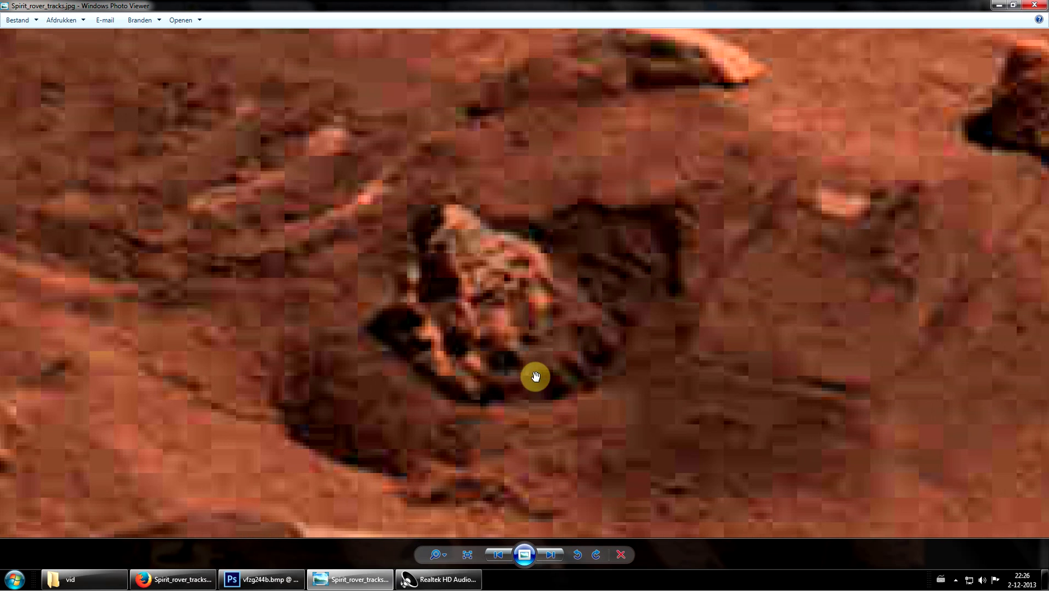
pyautogui.moveTo(587, 312); pyautogui.dragTo(663, 293)
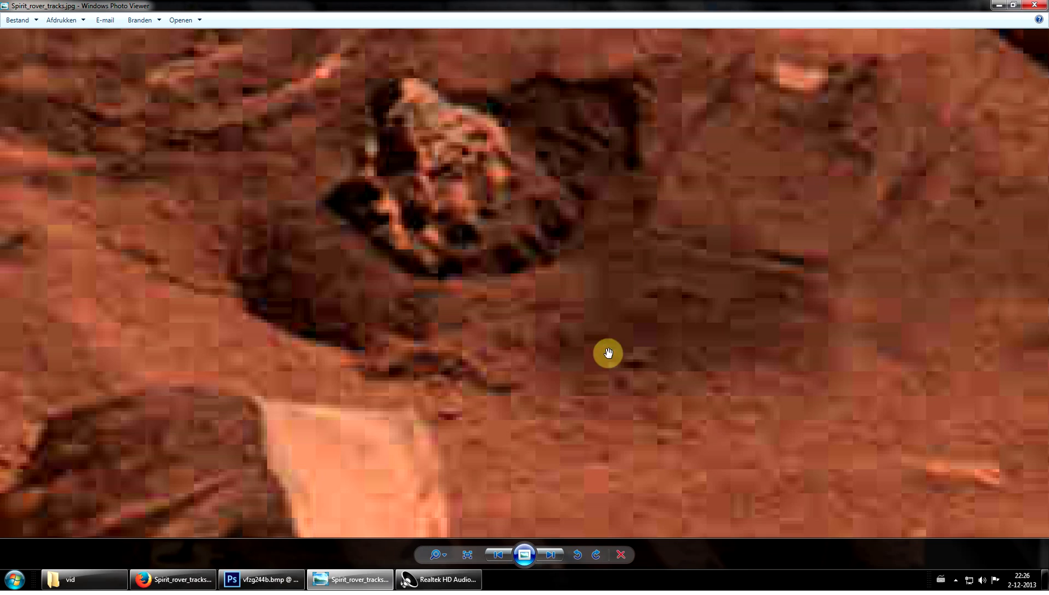
pyautogui.moveTo(594, 255); pyautogui.dragTo(808, 381)
pyautogui.scroll(-2, 808, 381)
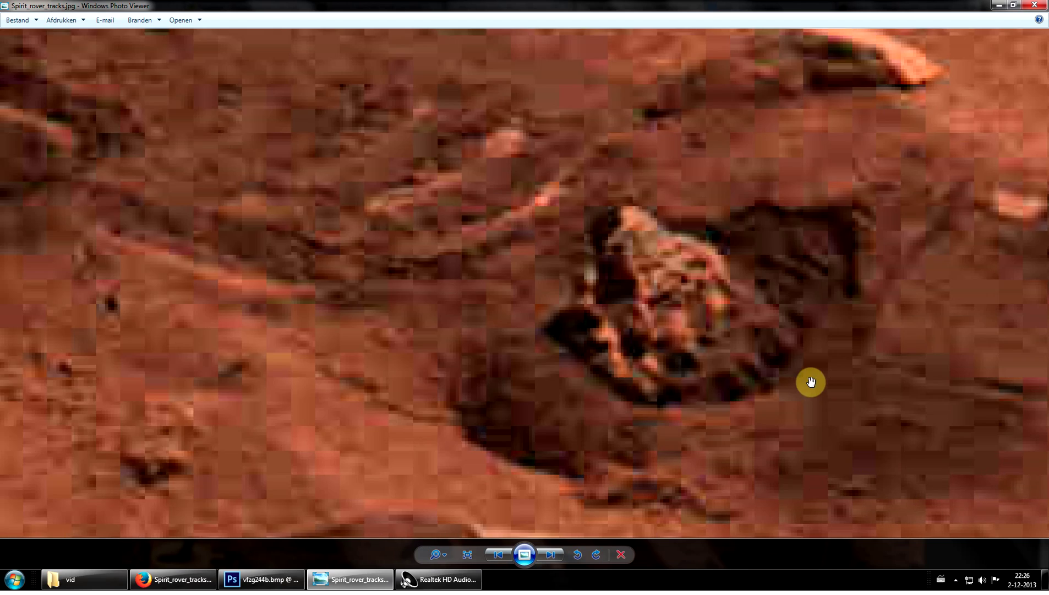
# Examine the dark oblong mound across the wheel track and the churned soil beside it
pyautogui.scroll(-2, 508, 251)
pyautogui.moveTo(508, 251); pyautogui.dragTo(719, 356)
pyautogui.scroll(5, 684, 289)
pyautogui.scroll(-3, 564, 241)
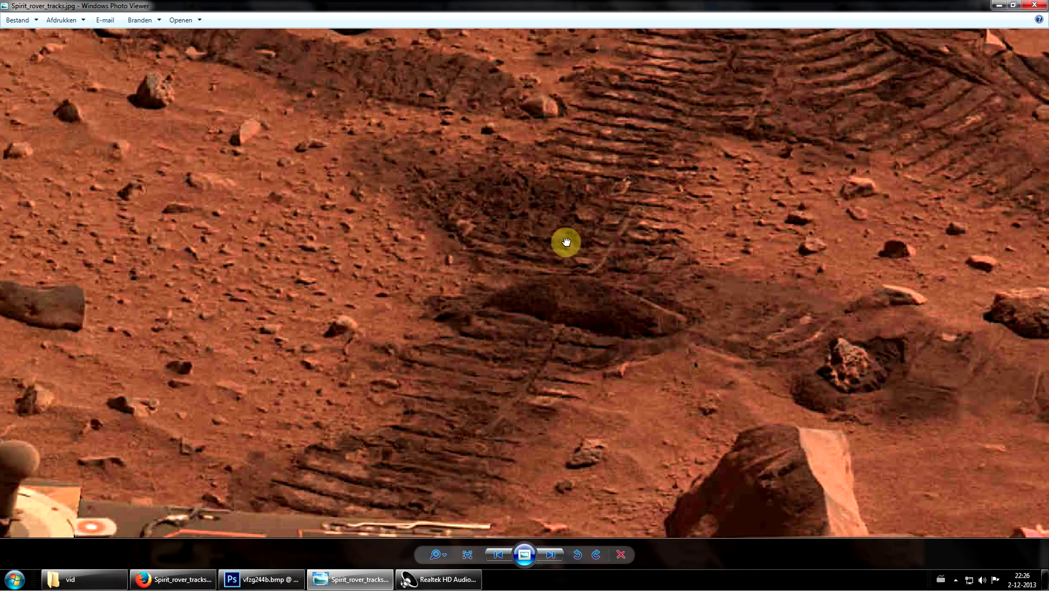
pyautogui.moveTo(564, 241); pyautogui.dragTo(578, 331)
pyautogui.scroll(1, 290, 215)
# Inspect the dark object with the bright upper edge beside the faint branching track at pixel-level magnification
pyautogui.moveTo(290, 214); pyautogui.dragTo(469, 355)
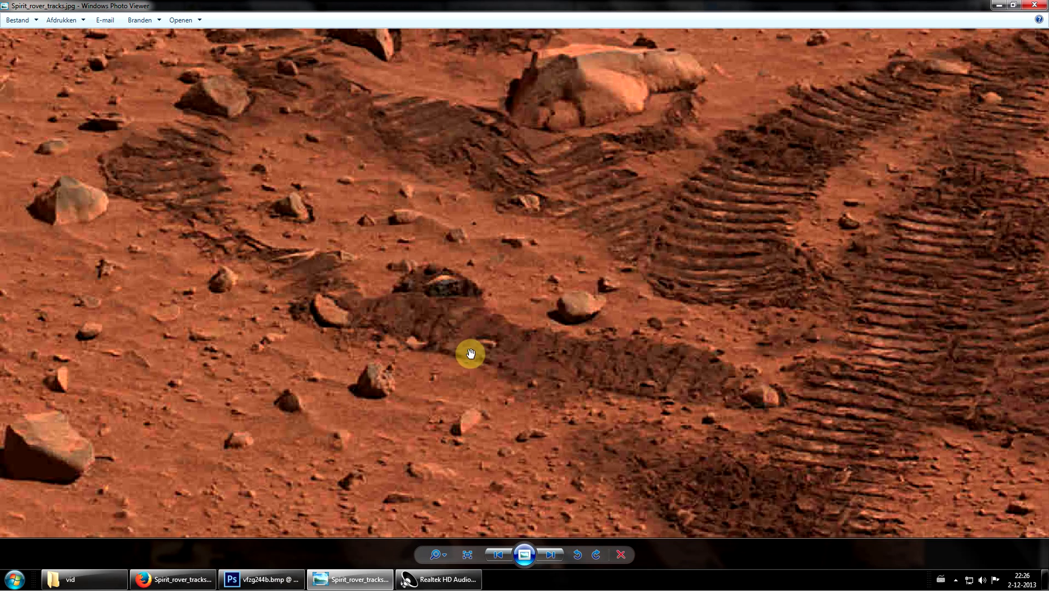
pyautogui.scroll(2, 445, 274)
pyautogui.scroll(2, 492, 300)
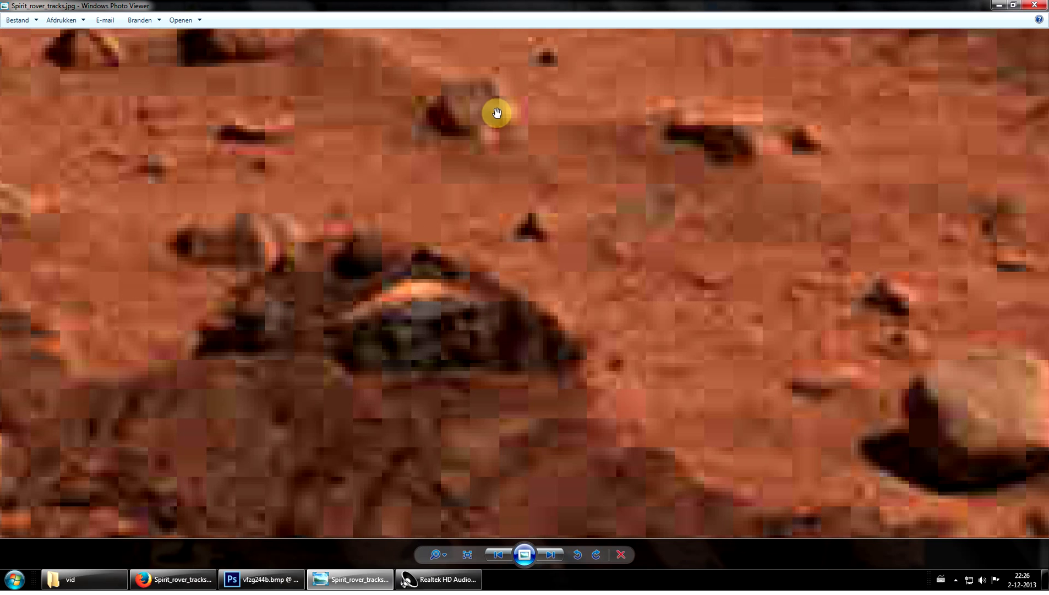
pyautogui.scroll(-2, 499, 319)
pyautogui.scroll(2, 432, 325)
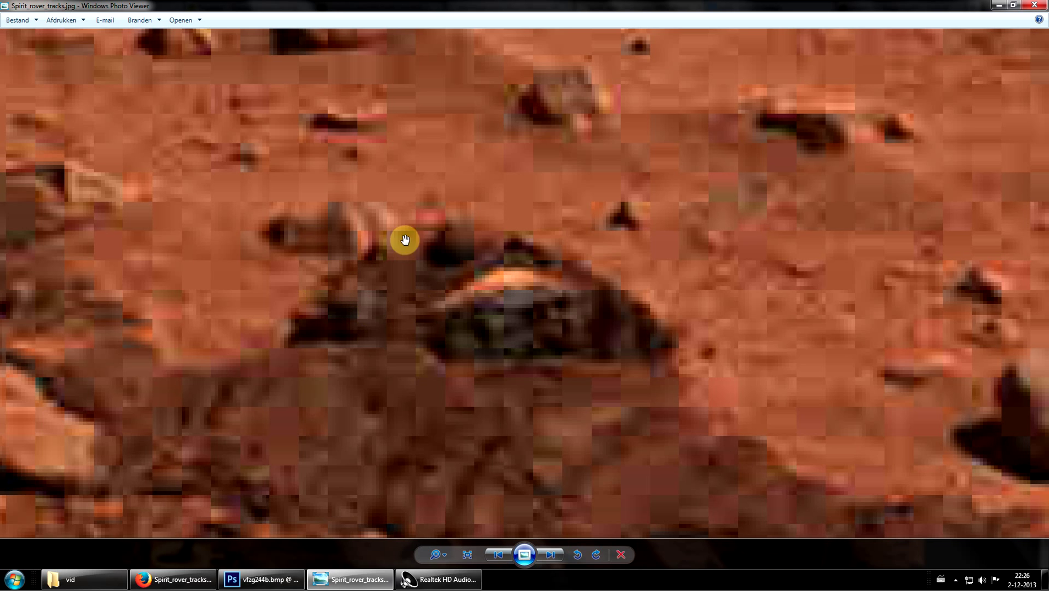
pyautogui.scroll(-5, 655, 319)
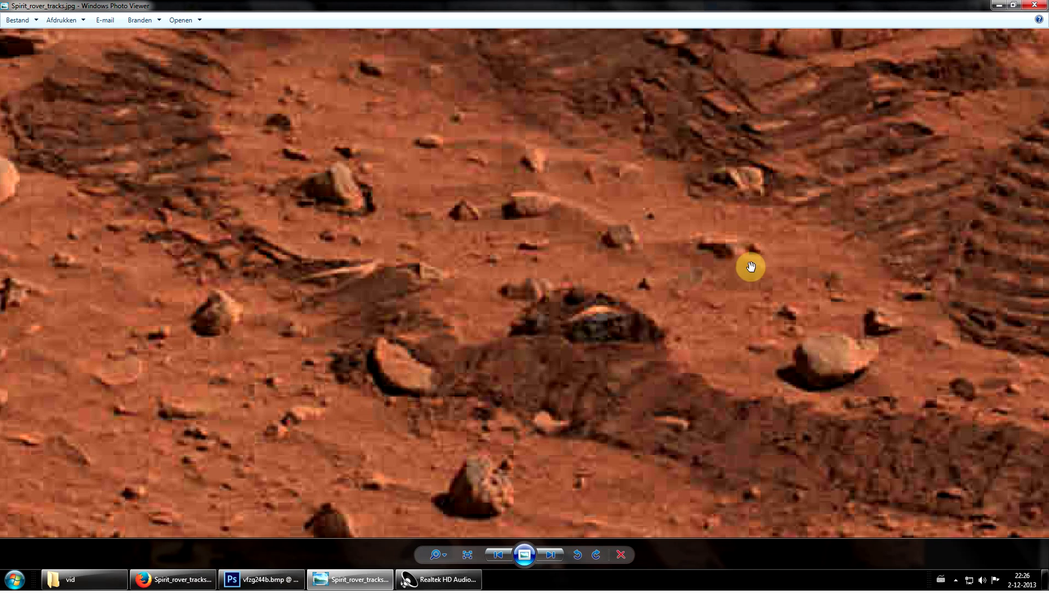
# Examine the shape and surface of the large pale rock between the looping wheel tracks up close
pyautogui.scroll(3, 703, 283)
pyautogui.moveTo(637, 323); pyautogui.dragTo(621, 447)
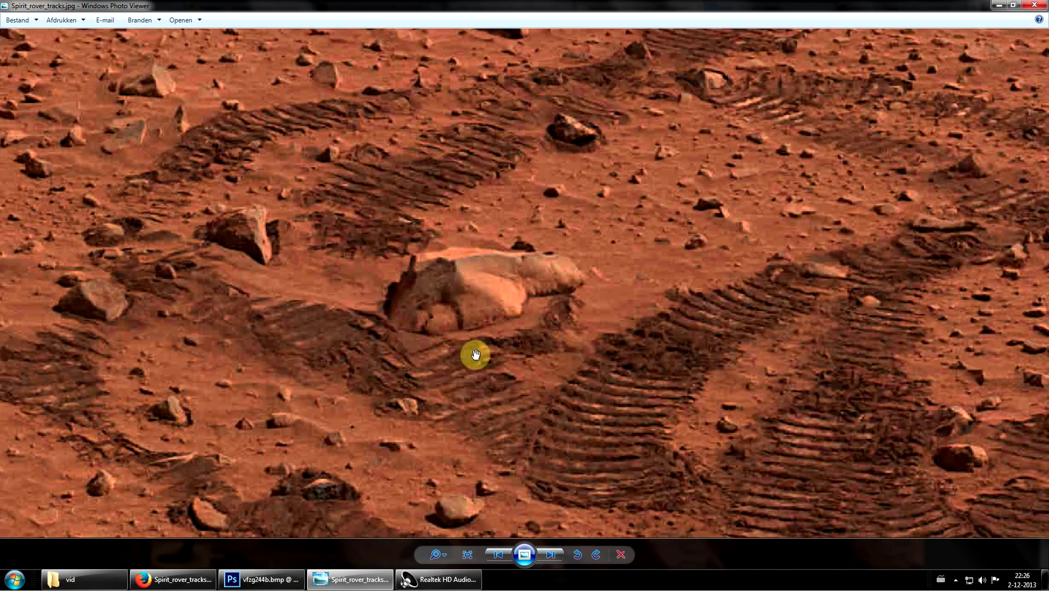
pyautogui.scroll(3, 465, 314)
pyautogui.scroll(4, 658, 280)
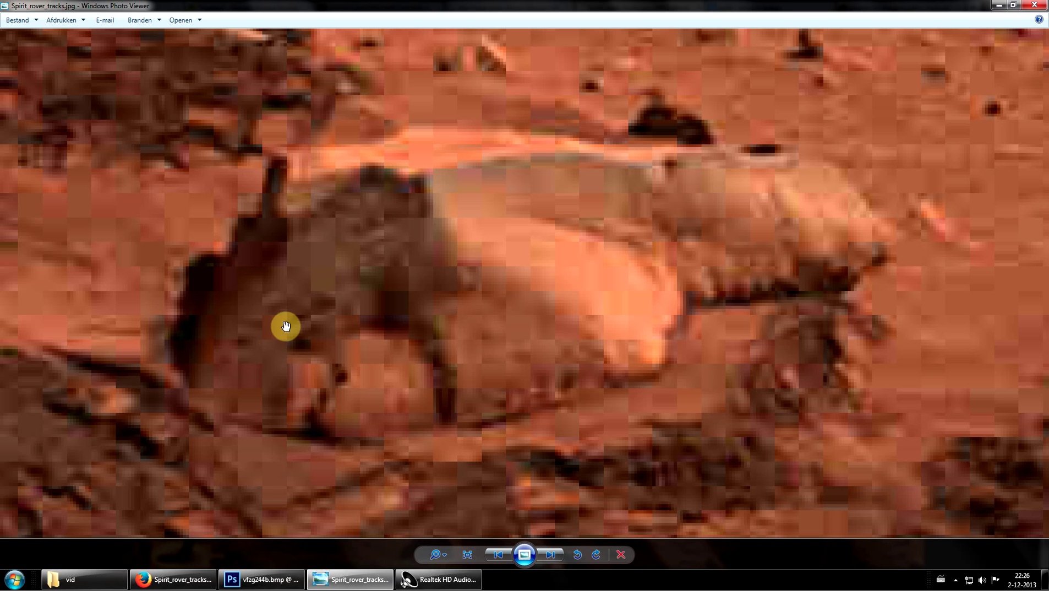
pyautogui.moveTo(521, 336); pyautogui.dragTo(438, 320)
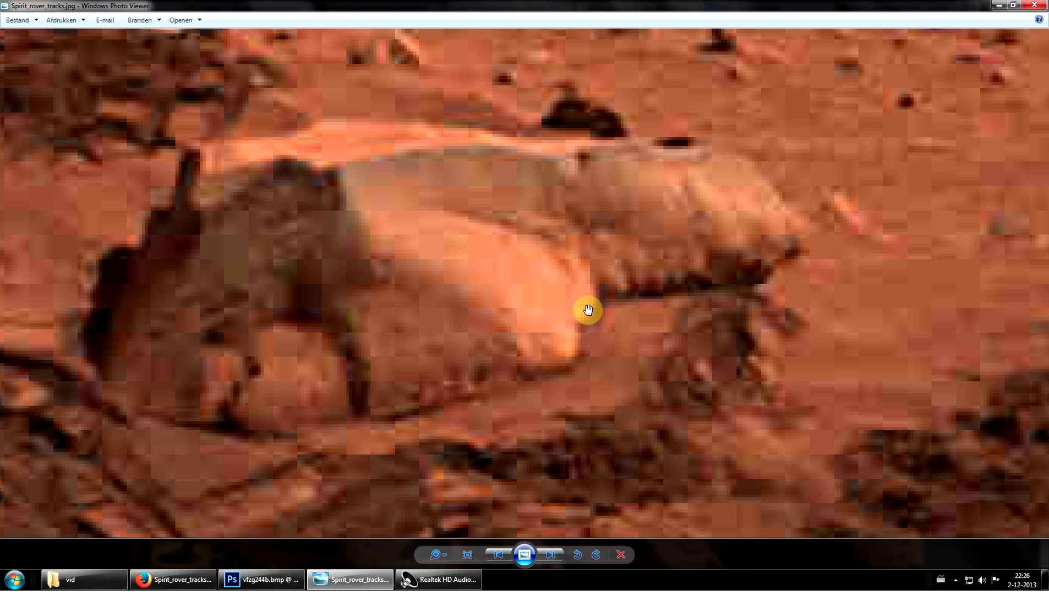
pyautogui.moveTo(505, 287); pyautogui.dragTo(451, 344)
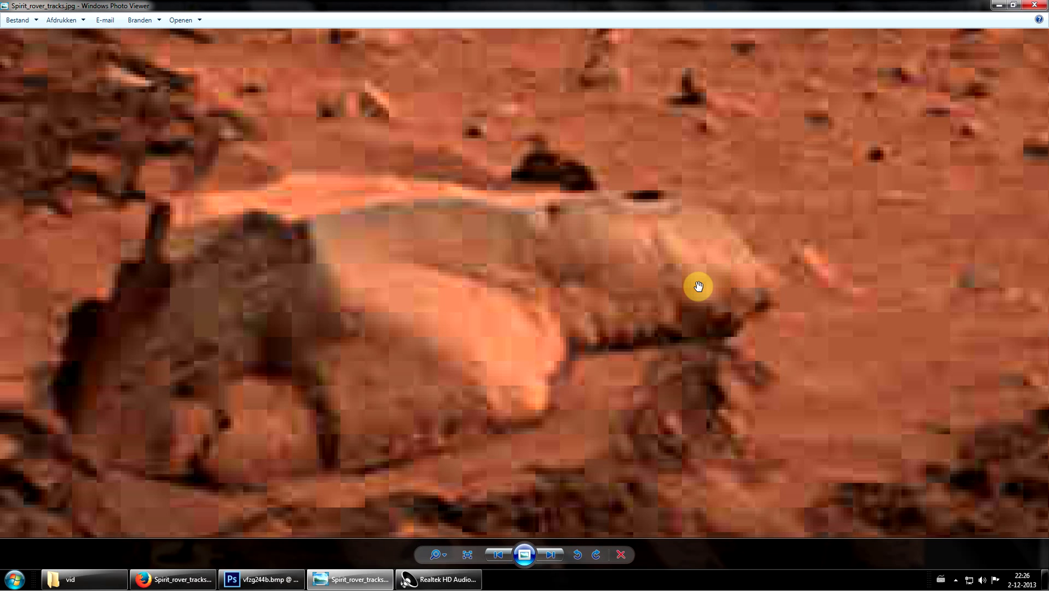
pyautogui.moveTo(699, 285); pyautogui.dragTo(687, 197)
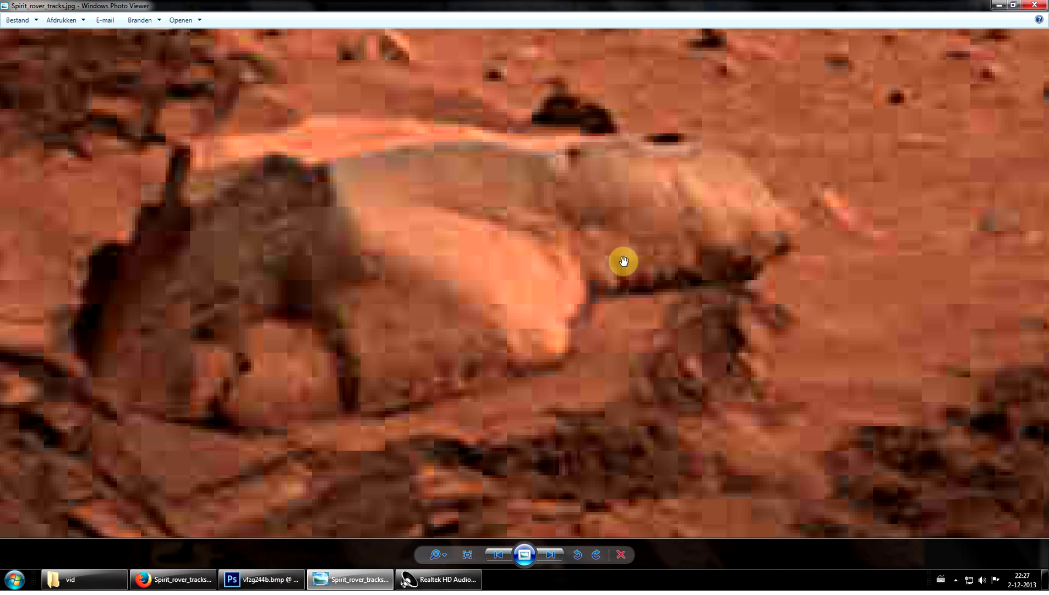
pyautogui.moveTo(624, 260); pyautogui.dragTo(573, 246)
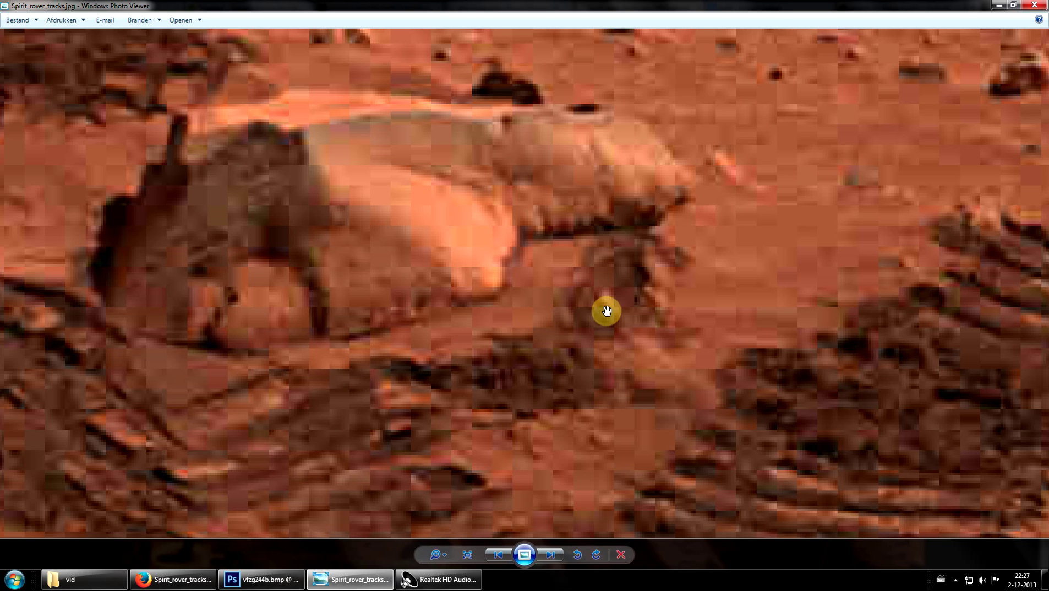
# Inspect the dark patch of soil beneath the narrow end of the large pale rock at pixel level
pyautogui.scroll(3, 592, 326)
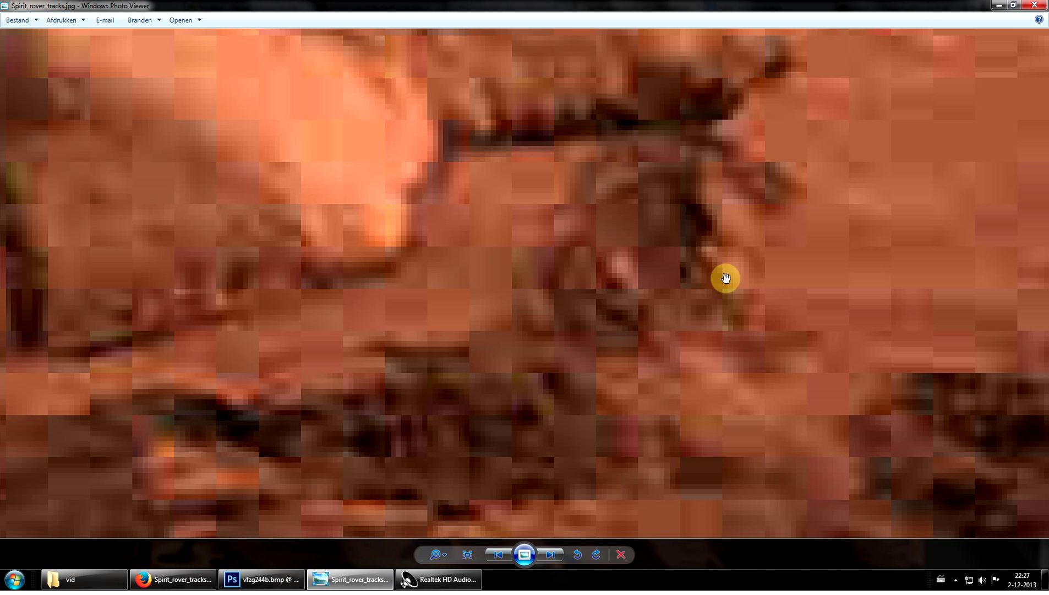
pyautogui.moveTo(593, 326); pyautogui.dragTo(506, 331)
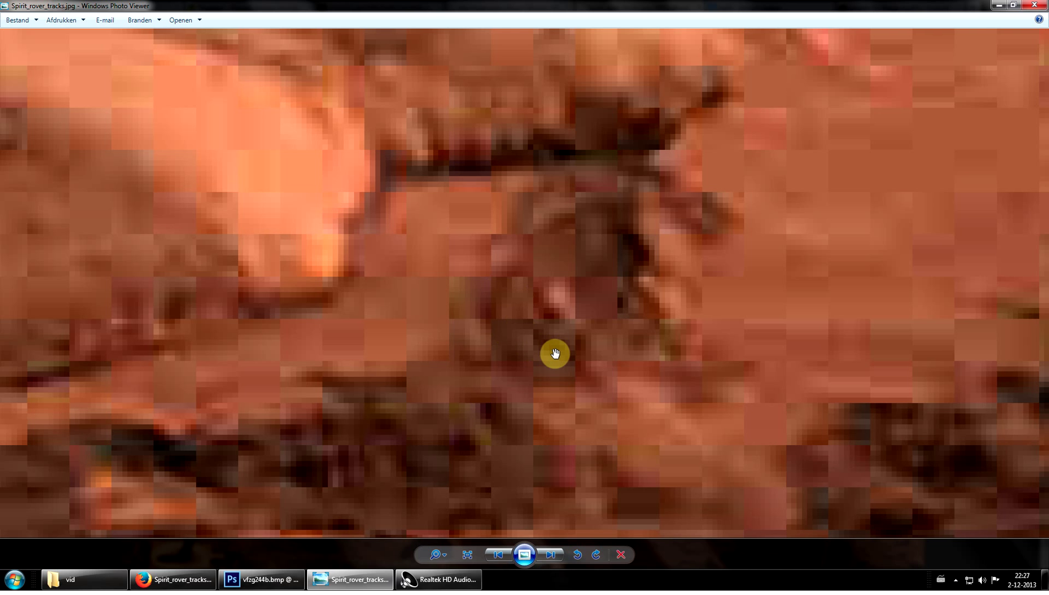
pyautogui.scroll(-3, 555, 353)
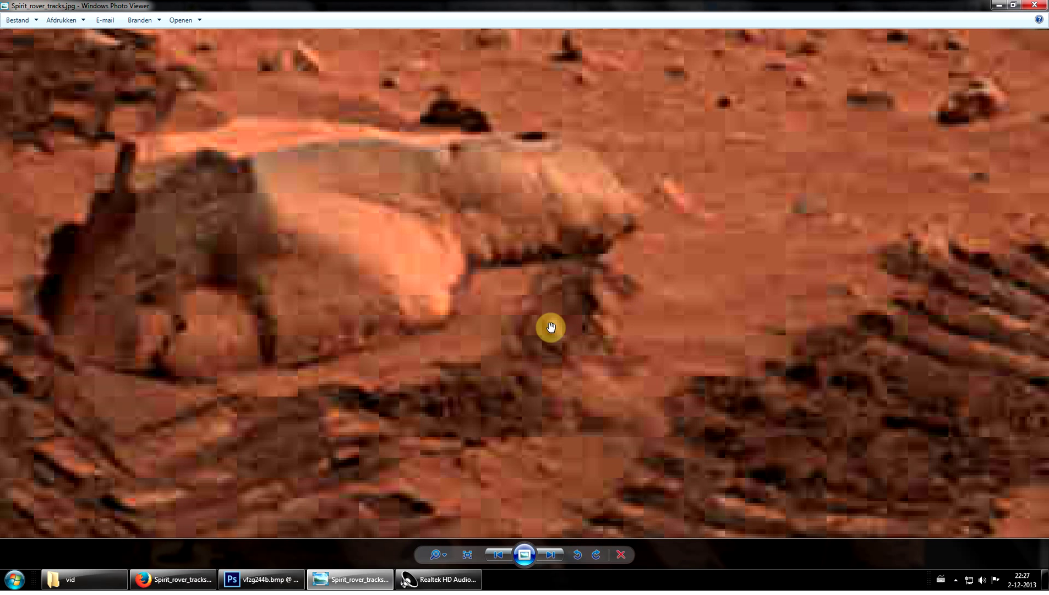
# Examine the tread patterns where the wheel tracks loop and cross beside the large pale rock
pyautogui.scroll(-3, 618, 321)
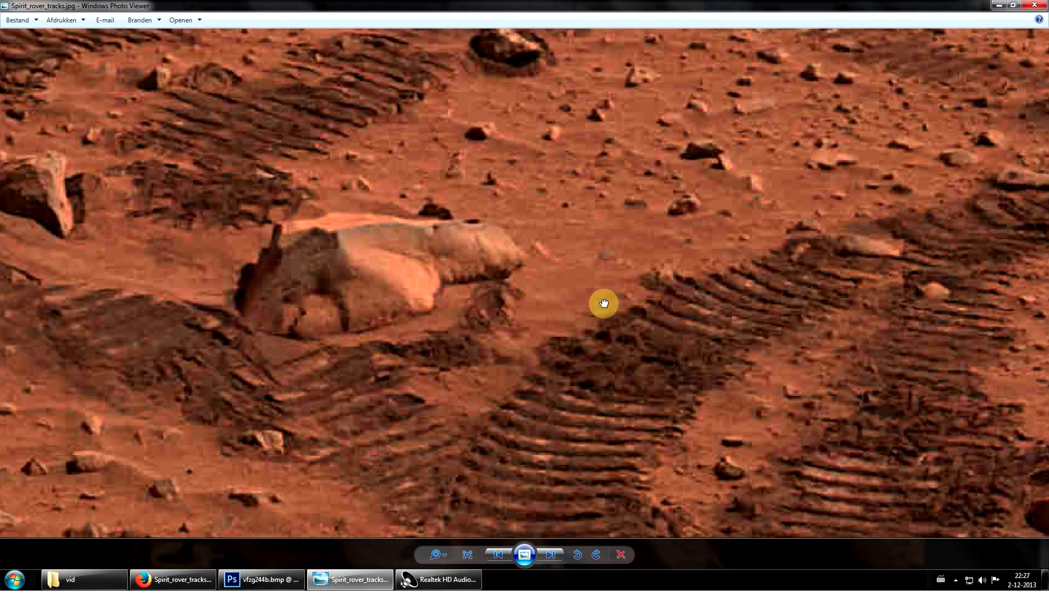
pyautogui.moveTo(604, 303); pyautogui.dragTo(290, 230)
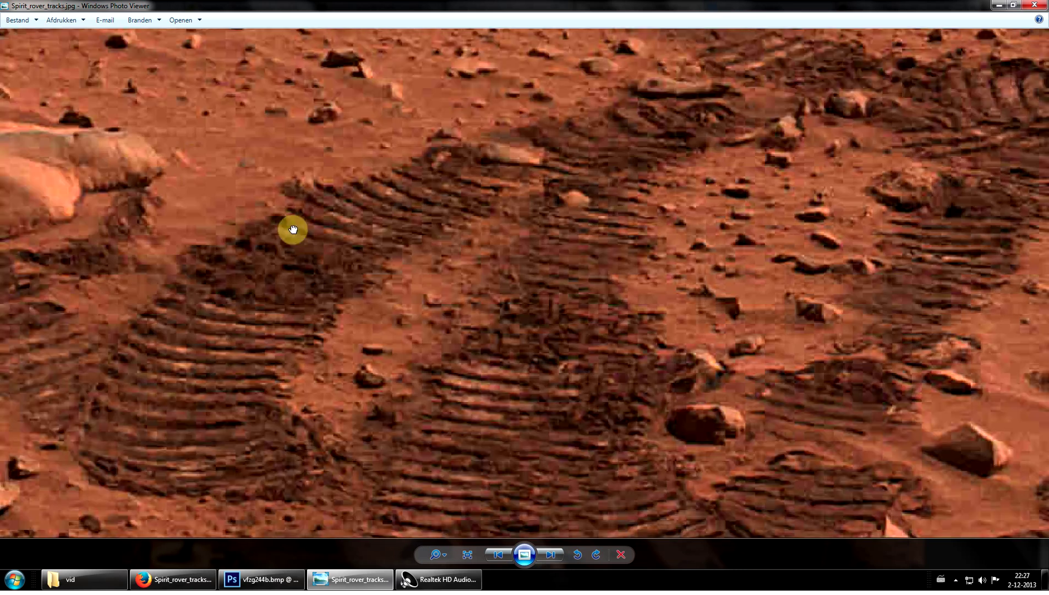
pyautogui.moveTo(191, 159); pyautogui.dragTo(386, 265)
pyautogui.moveTo(535, 305); pyautogui.dragTo(609, 379)
pyautogui.scroll(2, 500, 277)
pyautogui.scroll(-3, 608, 379)
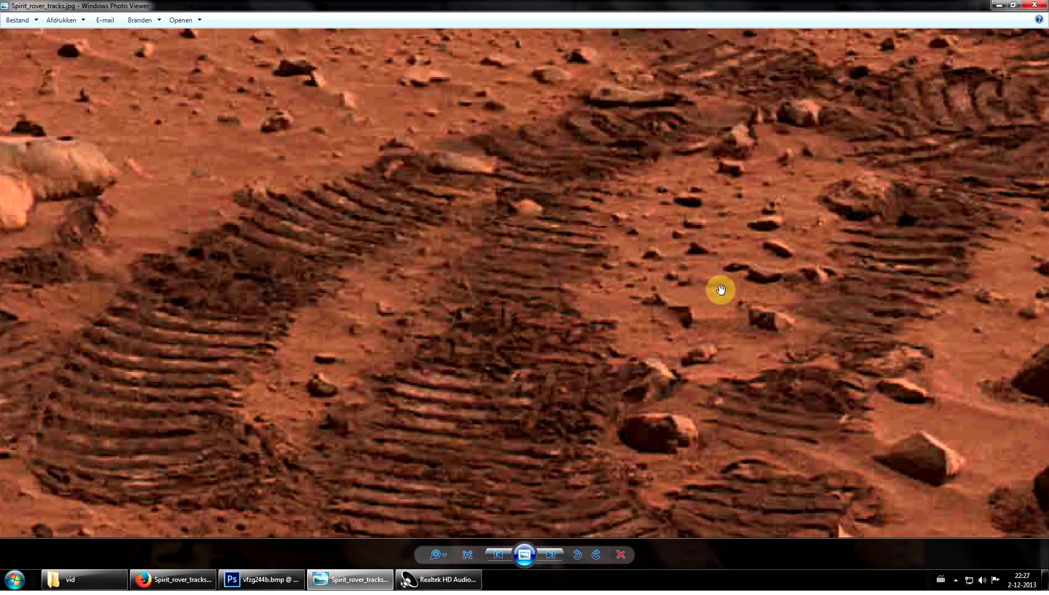
pyautogui.scroll(1, 506, 331)
pyautogui.scroll(1, 512, 314)
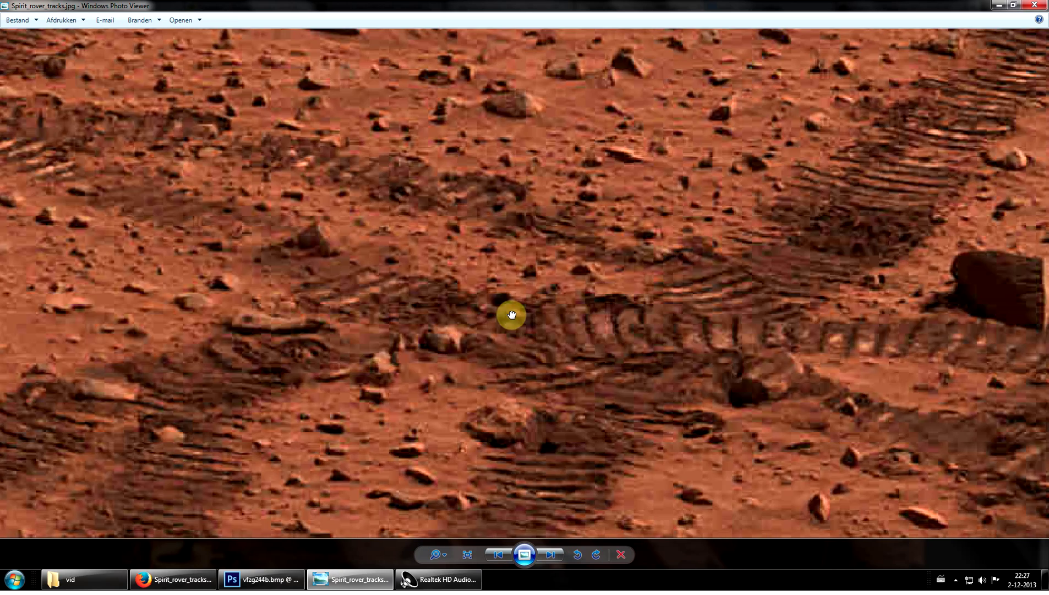
# Survey the overall layout of the looping wheel tracks, from the rover deck to the two parallel tracks beyond
pyautogui.scroll(-3, 512, 314)
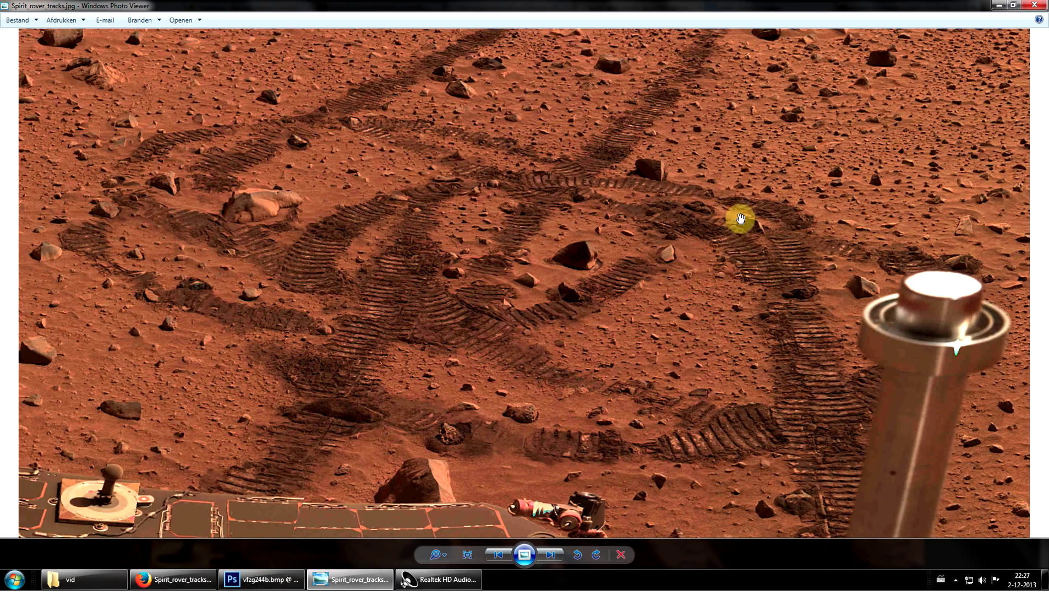
pyautogui.moveTo(496, 204); pyautogui.dragTo(554, 395)
pyautogui.moveTo(385, 469); pyautogui.dragTo(342, 393)
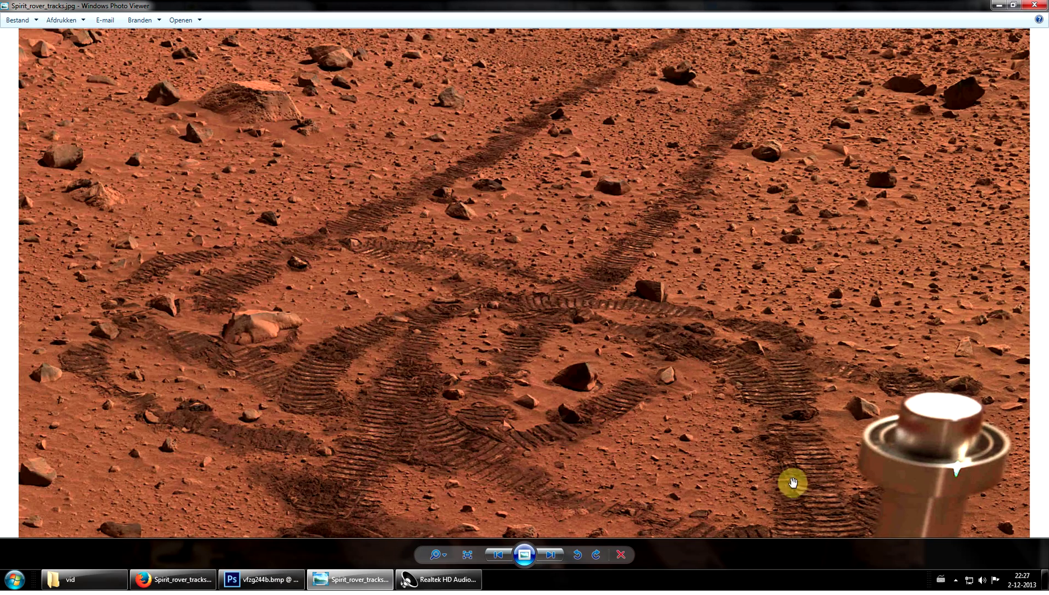
pyautogui.moveTo(509, 337); pyautogui.dragTo(358, 203)
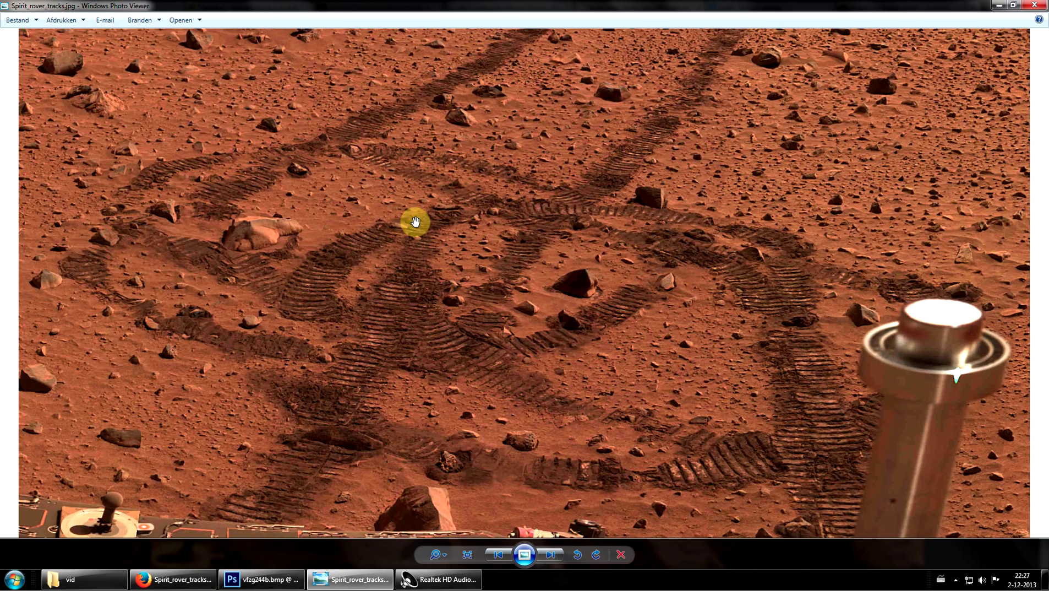
pyautogui.moveTo(453, 243); pyautogui.dragTo(452, 365)
# Follow the two parallel wheel tracks across the rocky plain as far as the horizon
pyautogui.scroll(3, 411, 291)
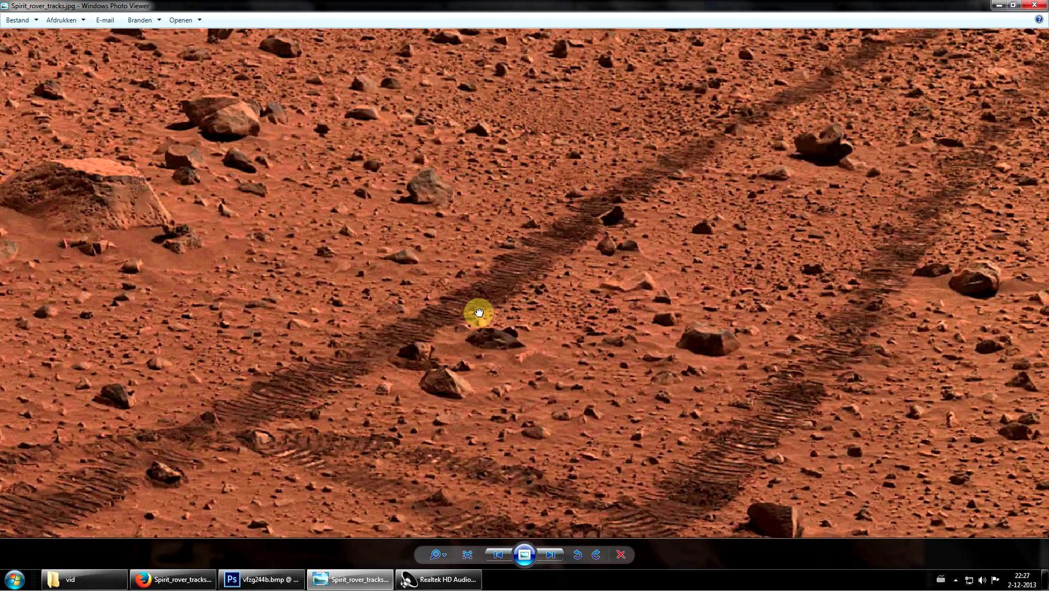
pyautogui.moveTo(480, 312); pyautogui.dragTo(505, 346)
pyautogui.moveTo(564, 205); pyautogui.dragTo(545, 129)
pyautogui.moveTo(290, 294); pyautogui.dragTo(502, 491)
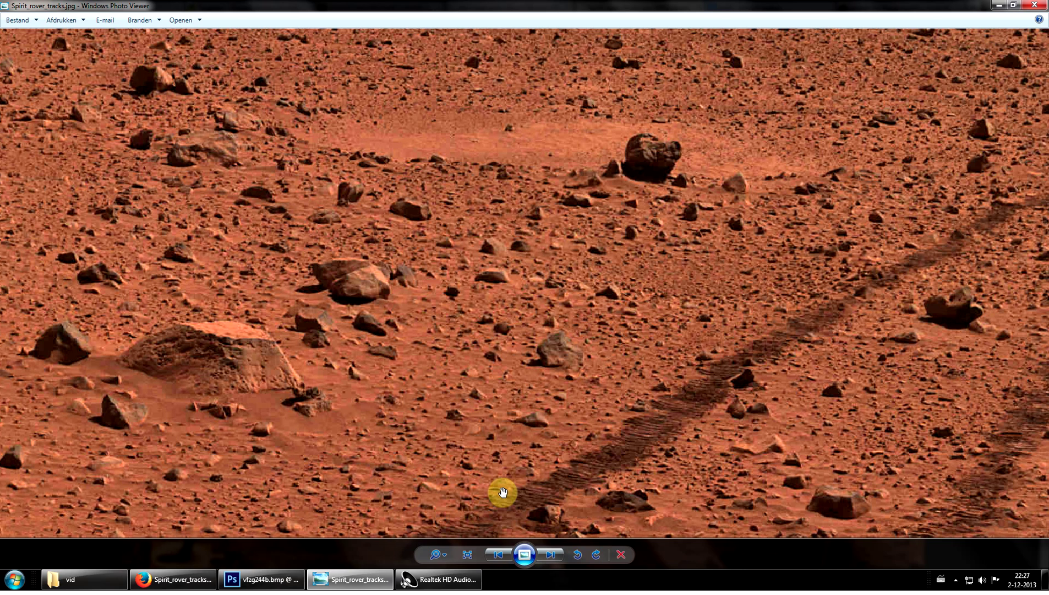
pyautogui.moveTo(524, 475); pyautogui.dragTo(298, 175)
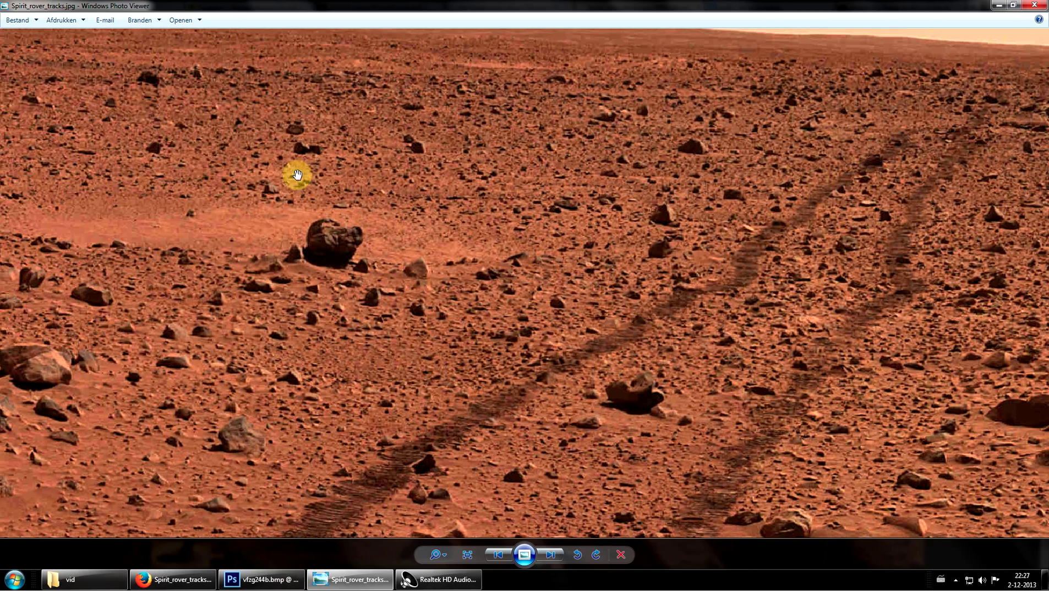
# Look over the terrain between the dark boulder on the sandy clearing and the notched rock between the parallel tracks
pyautogui.scroll(2, 359, 214)
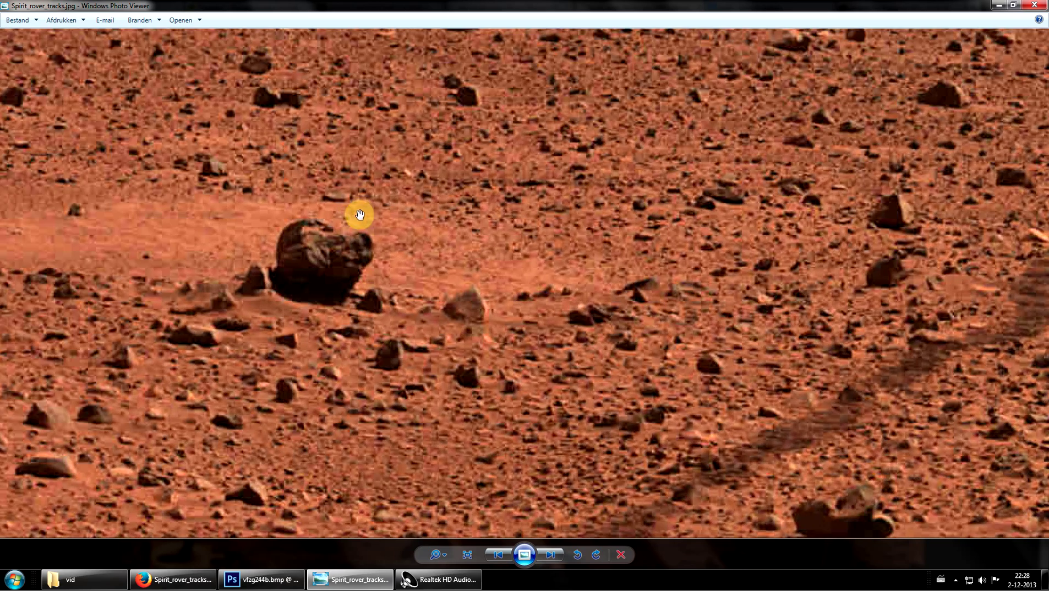
pyautogui.moveTo(446, 258); pyautogui.dragTo(323, 128)
pyautogui.moveTo(564, 374); pyautogui.dragTo(543, 249)
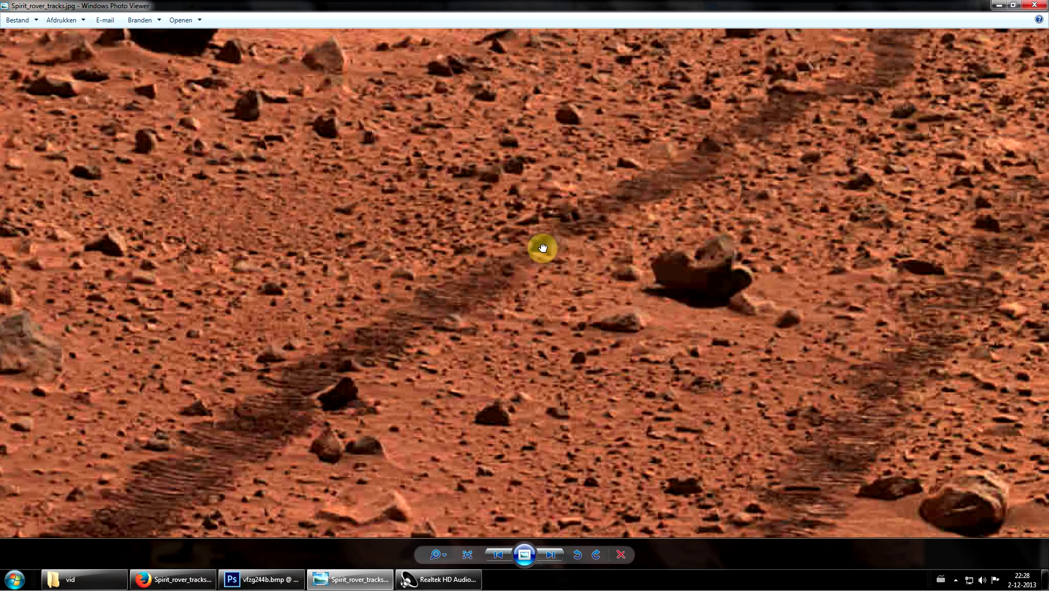
pyautogui.scroll(-2, 524, 242)
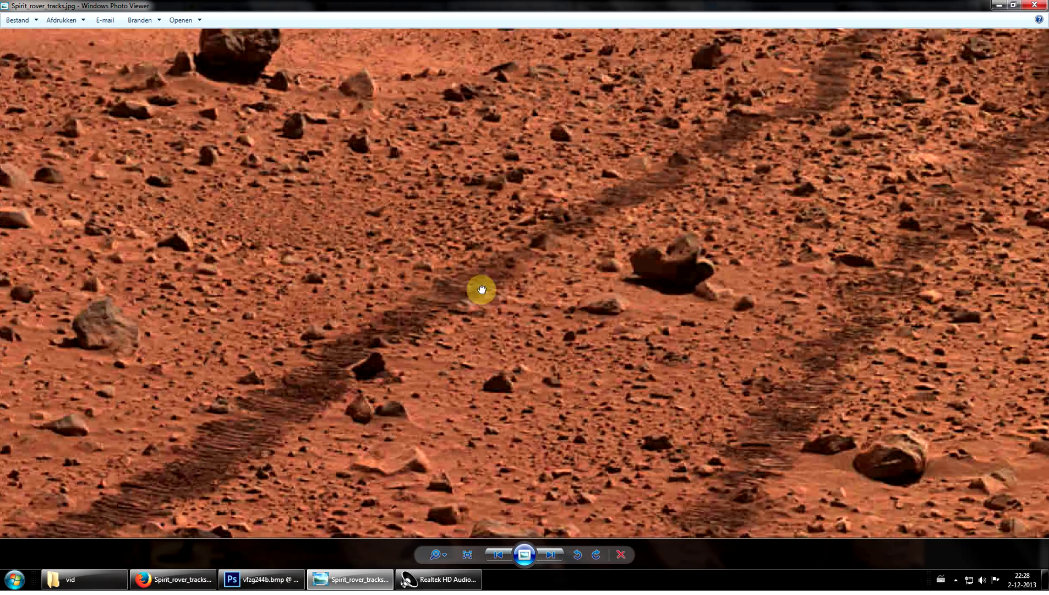
pyautogui.moveTo(480, 291); pyautogui.dragTo(531, 256)
pyautogui.moveTo(513, 314); pyautogui.dragTo(555, 410)
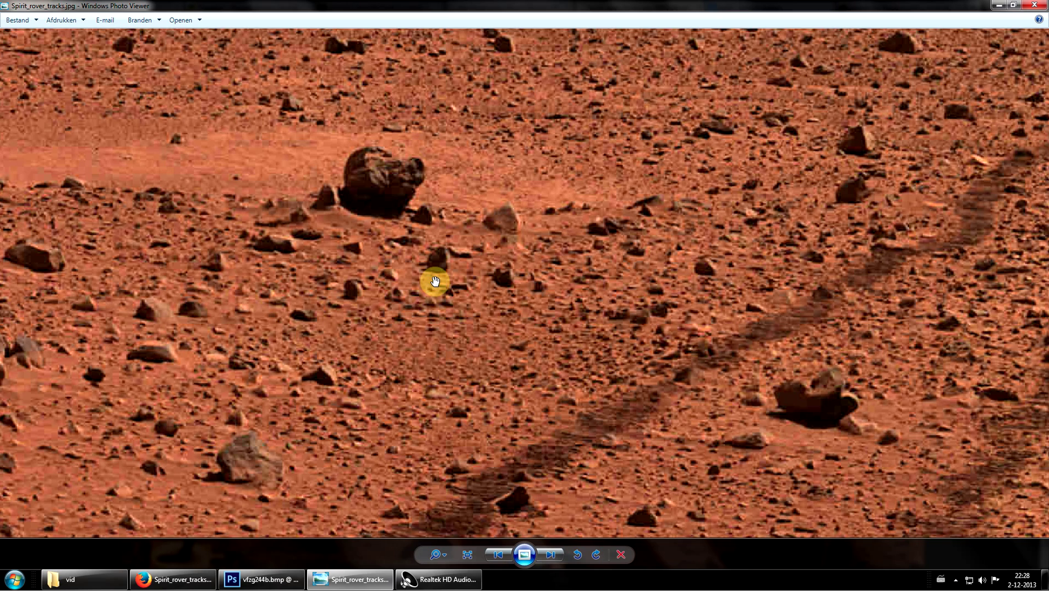
# Inspect the shape and surface of the large dark boulder at the edge of the sandy clearing up close
pyautogui.scroll(4, 551, 226)
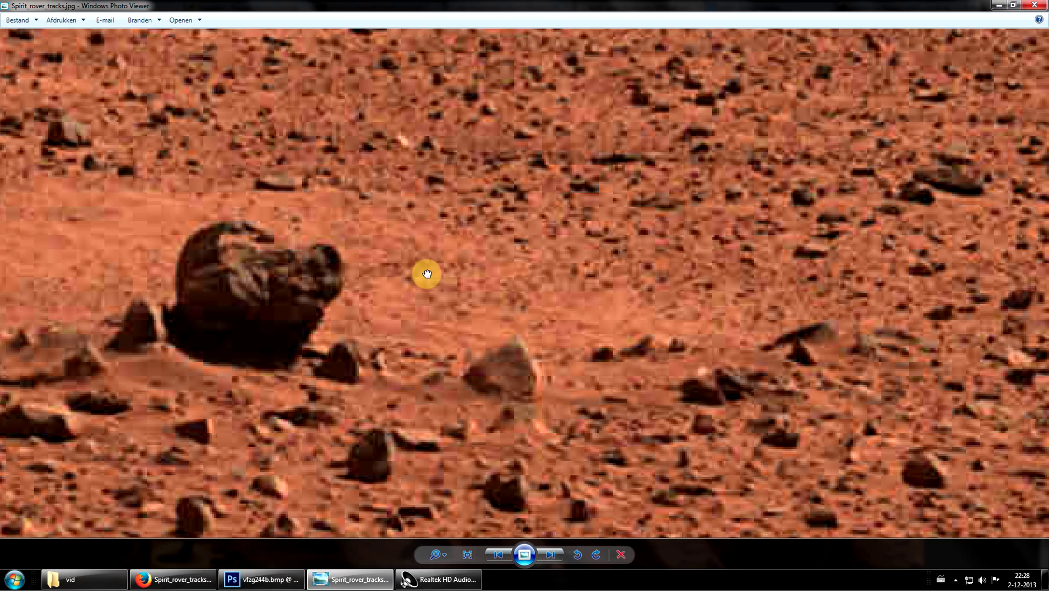
pyautogui.moveTo(427, 273); pyautogui.dragTo(628, 253)
pyautogui.scroll(2, 527, 291)
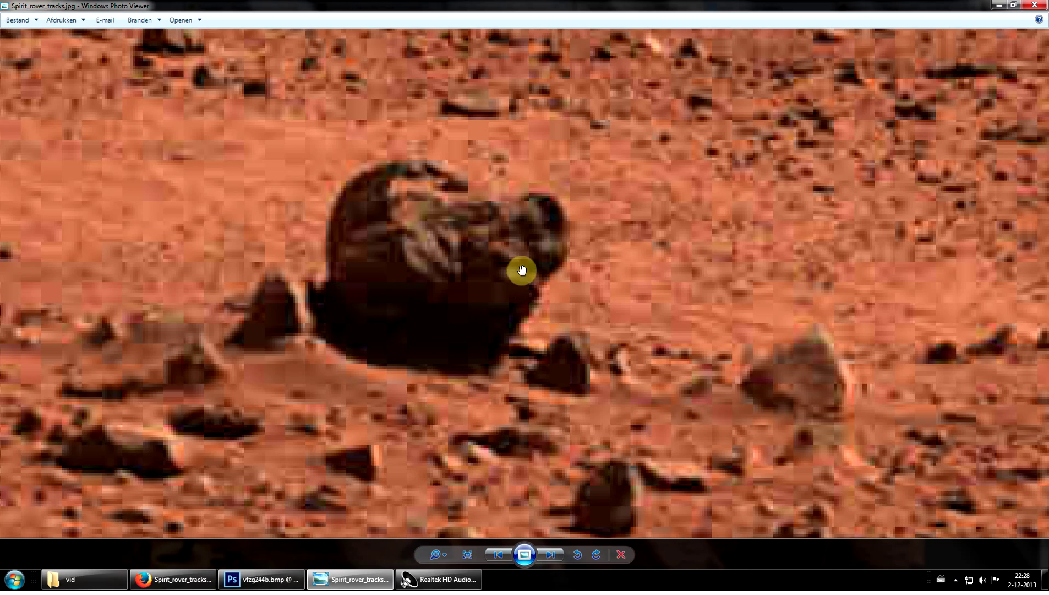
pyautogui.moveTo(476, 269); pyautogui.dragTo(538, 304)
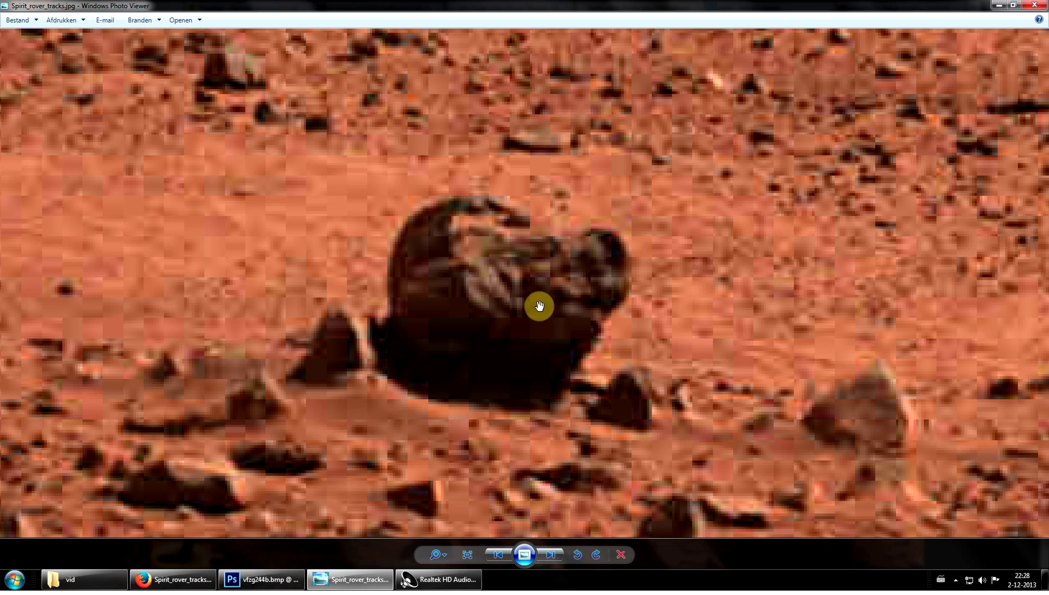
pyautogui.scroll(1, 540, 307)
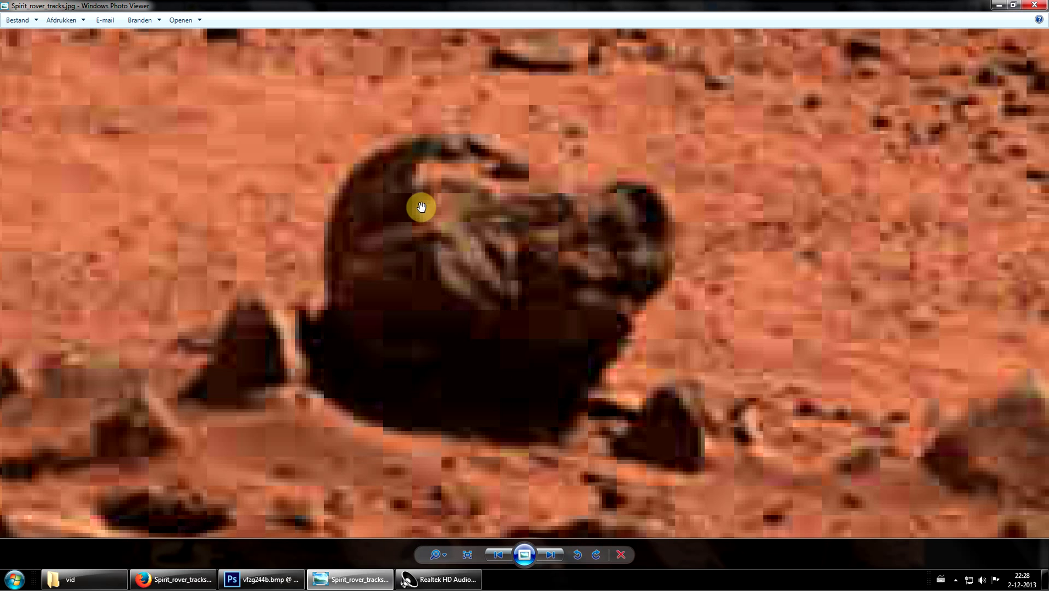
pyautogui.scroll(-3, 498, 225)
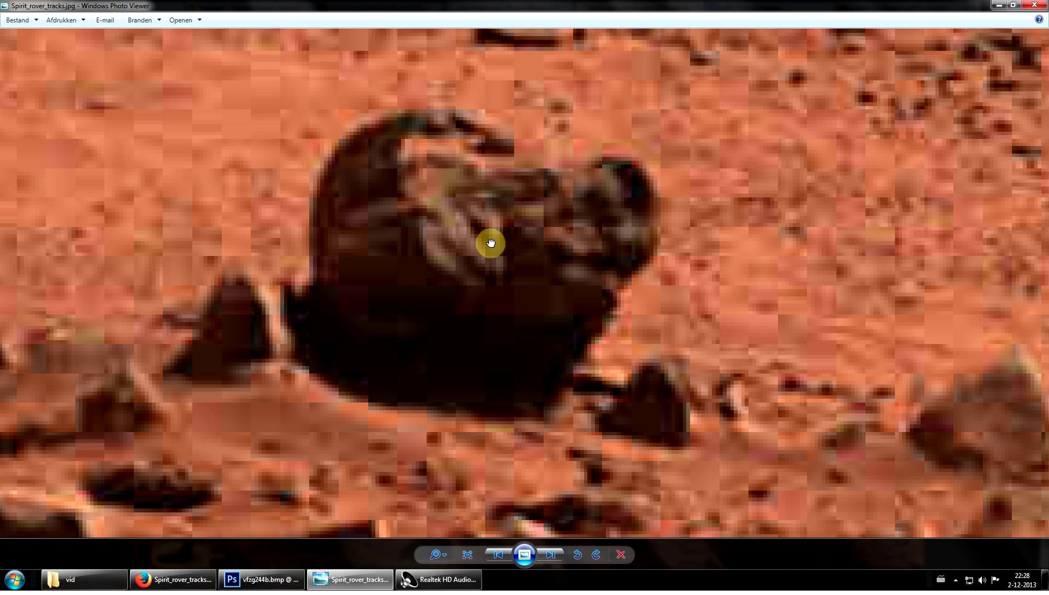
pyautogui.scroll(-3, 449, 178)
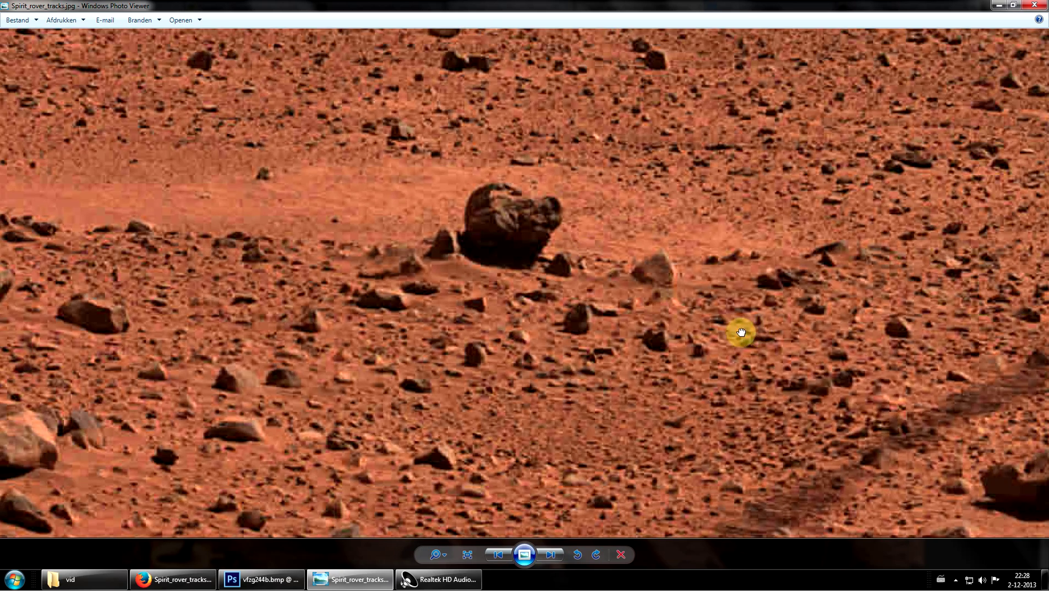
# Examine the dark notched rock between the two parallel tracks, comparing its rounded end and shadow at several magnifications
pyautogui.moveTo(741, 332); pyautogui.dragTo(520, 183)
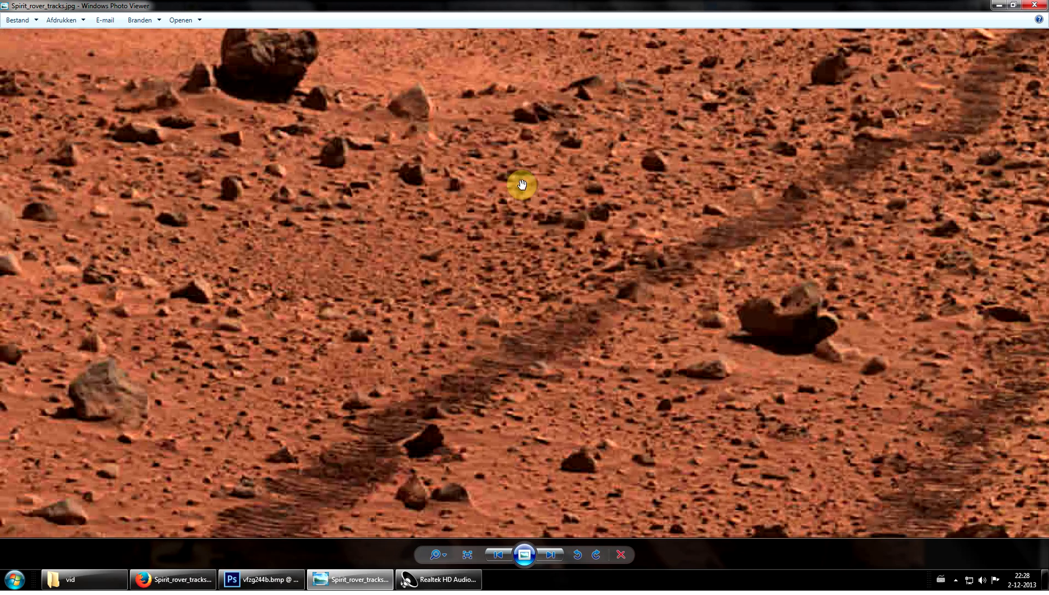
pyautogui.scroll(-1, 663, 297)
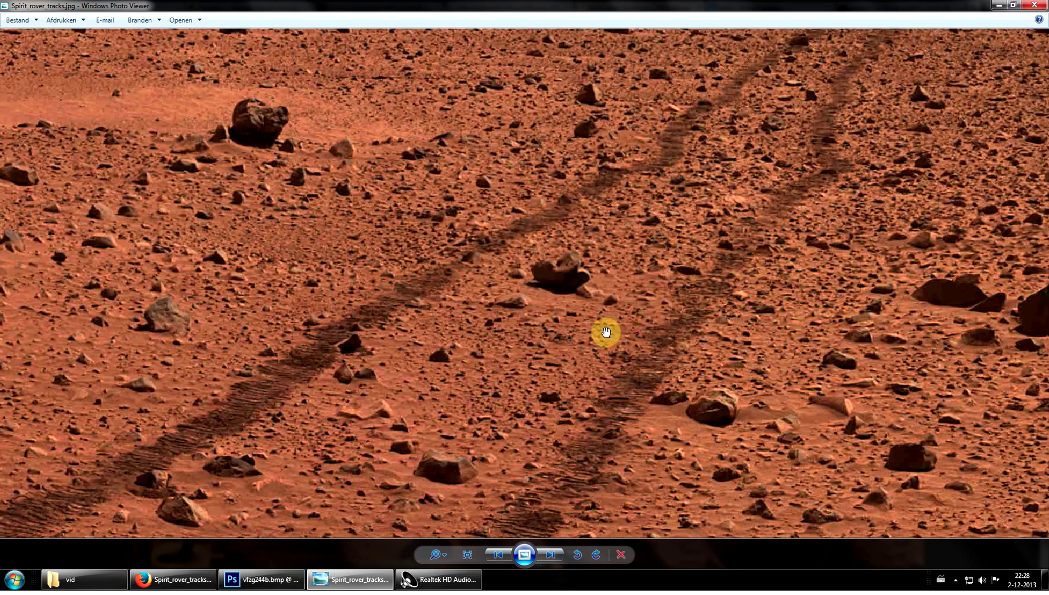
pyautogui.scroll(5, 606, 332)
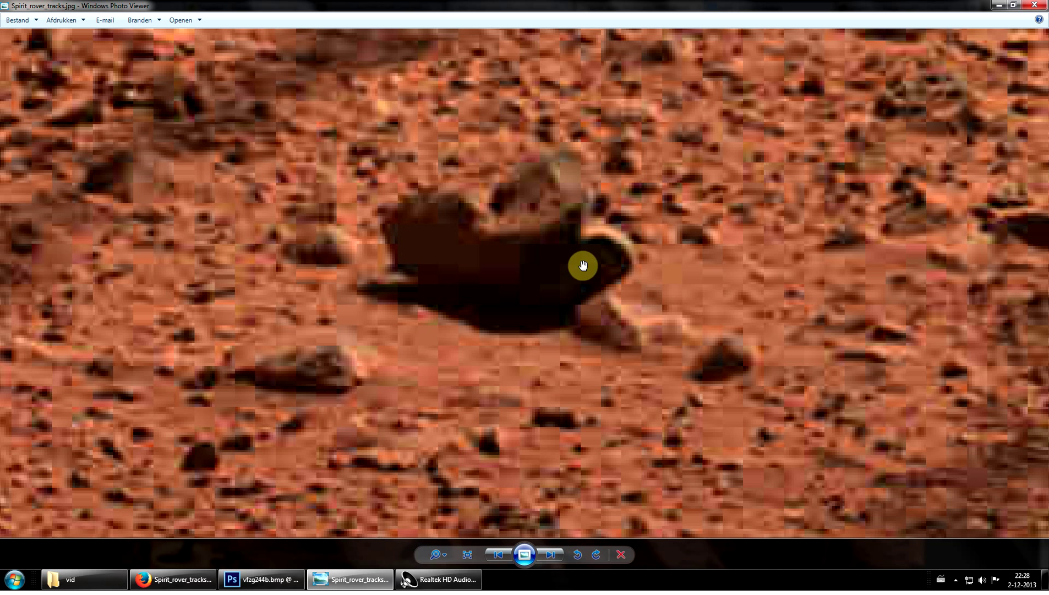
pyautogui.scroll(2, 668, 221)
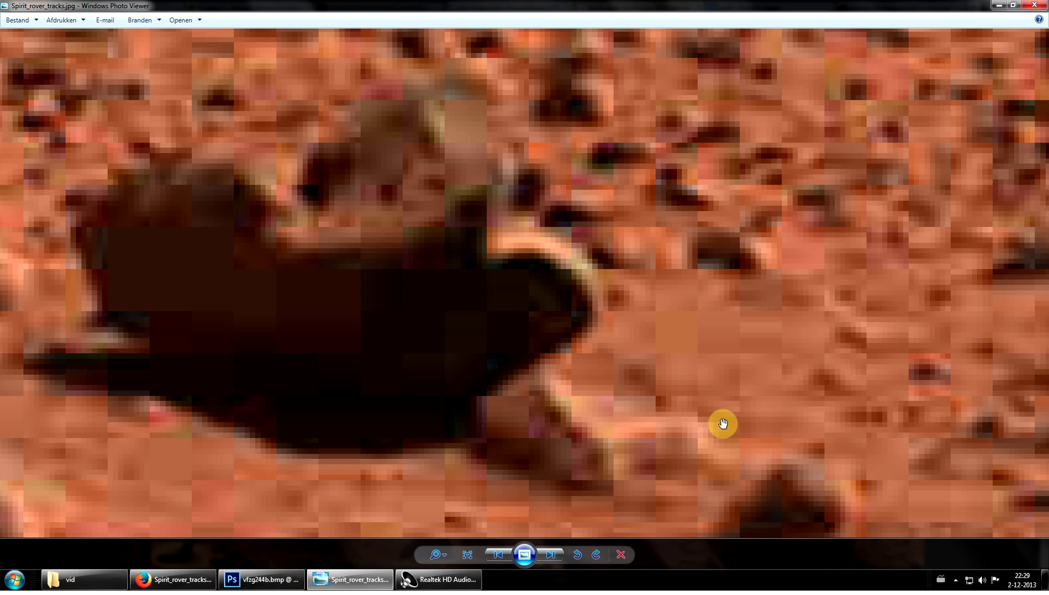
pyautogui.moveTo(723, 423); pyautogui.dragTo(714, 328)
pyautogui.scroll(-3, 682, 337)
pyautogui.moveTo(577, 276); pyautogui.dragTo(543, 482)
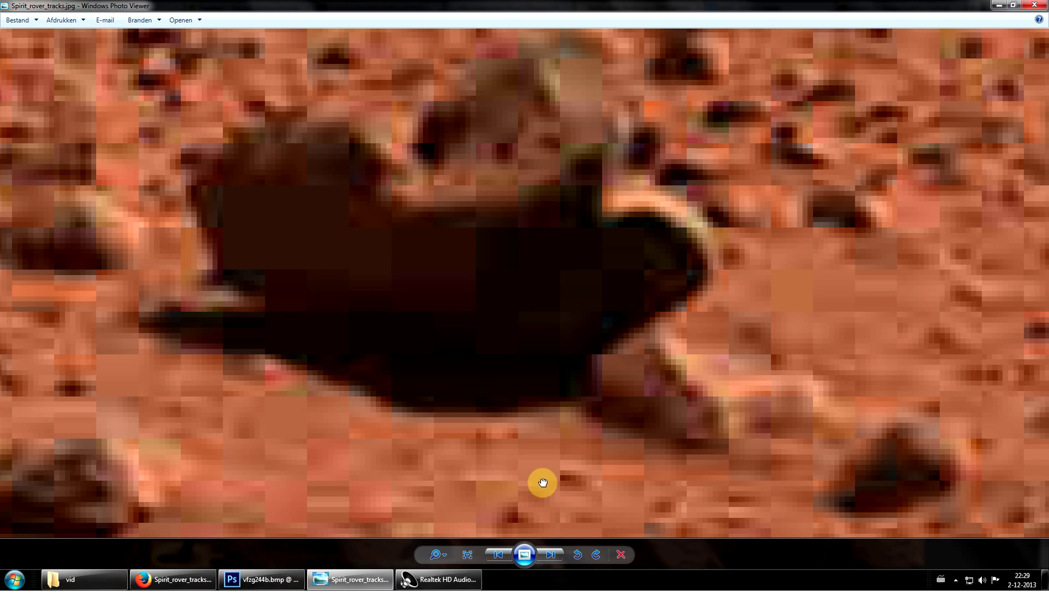
pyautogui.scroll(3, 612, 329)
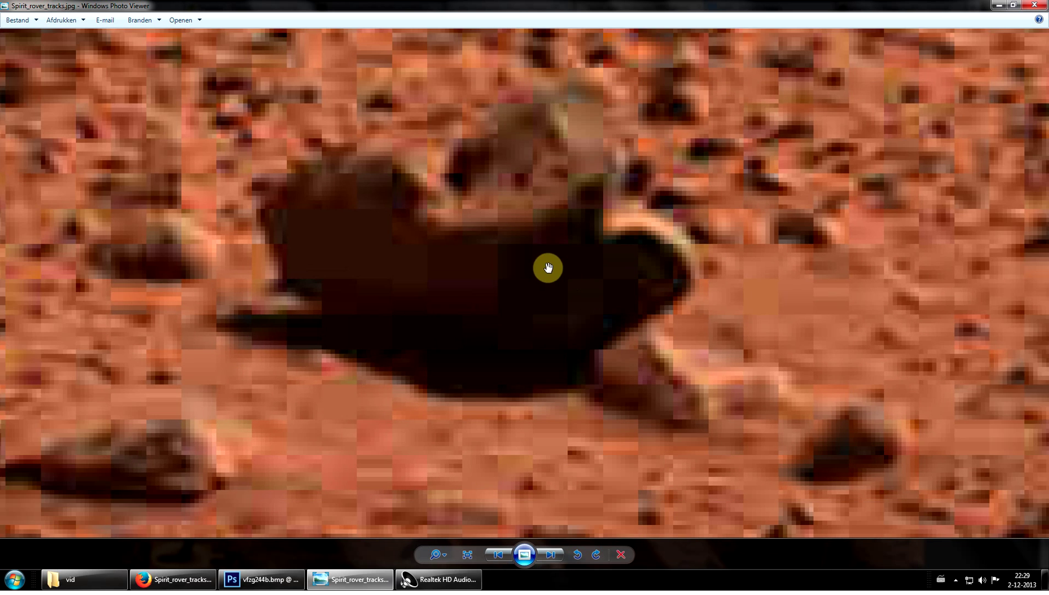
pyautogui.scroll(-3, 545, 266)
pyautogui.scroll(3, 563, 227)
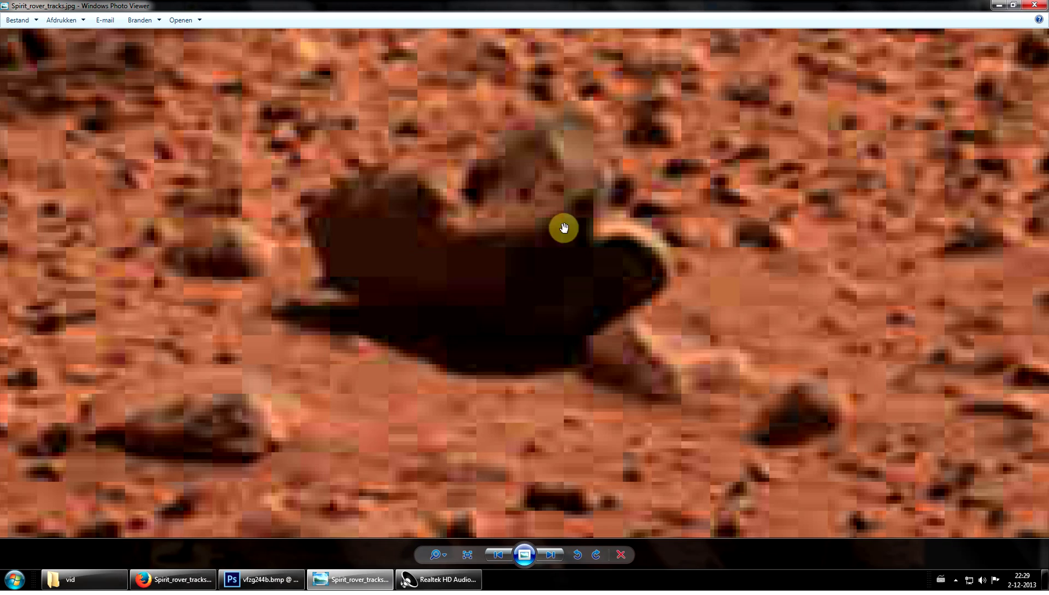
pyautogui.scroll(-3, 564, 227)
pyautogui.scroll(3, 563, 311)
pyautogui.scroll(-3, 563, 312)
# Inspect the rounded rock with the bright streak in its shaded face beside the wheel track at pixel level
pyautogui.moveTo(621, 344); pyautogui.dragTo(509, 210)
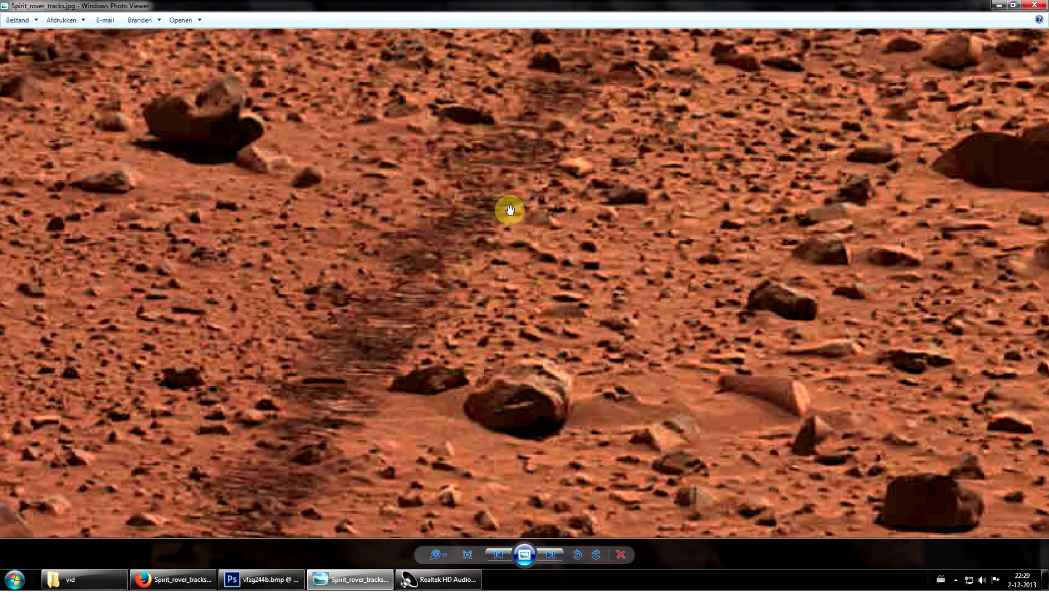
pyautogui.scroll(-2, 660, 270)
pyautogui.scroll(3, 630, 370)
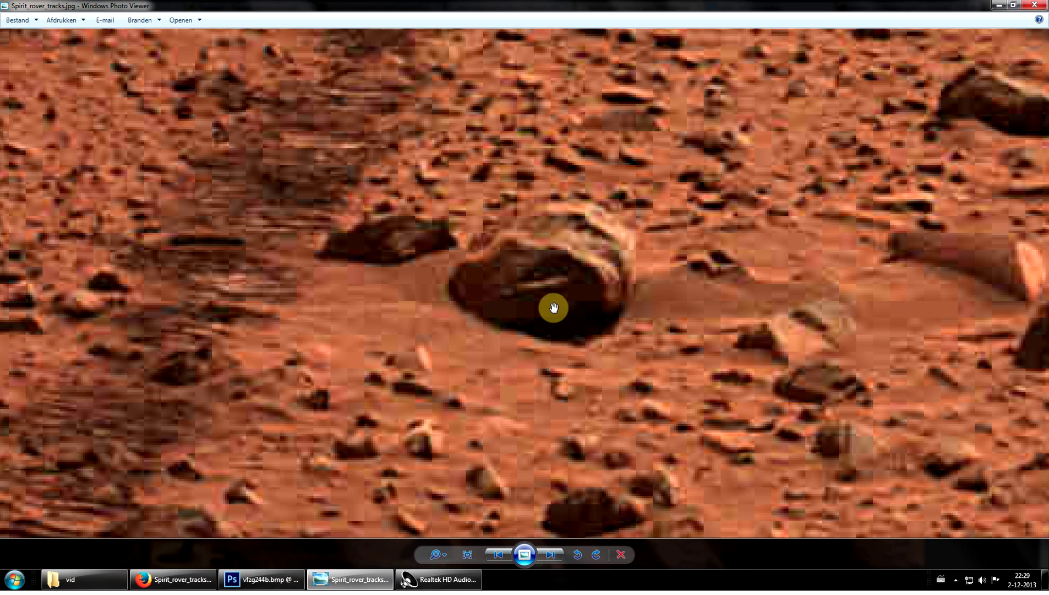
pyautogui.scroll(3, 554, 307)
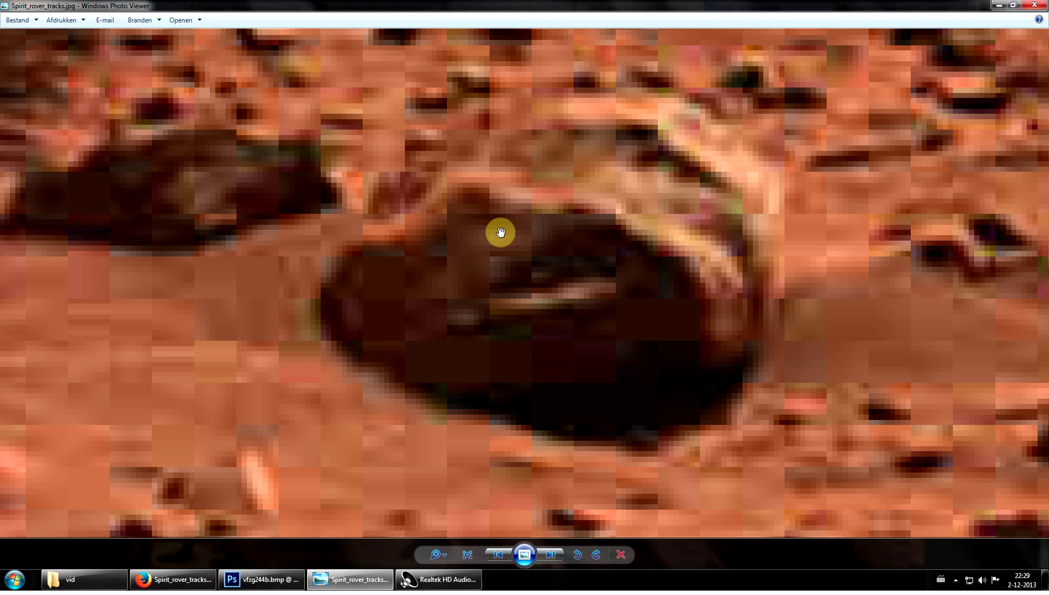
pyautogui.moveTo(508, 274); pyautogui.dragTo(480, 256)
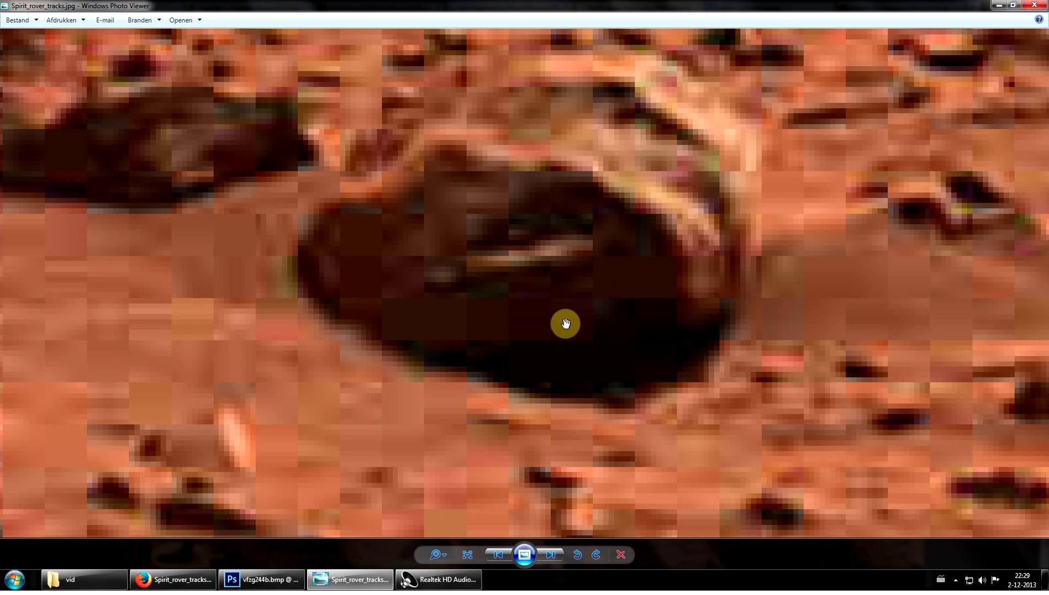
pyautogui.moveTo(600, 365); pyautogui.dragTo(337, 356)
# Inspect the small dark object with pale edges between the rounded rock and the cone-shaped stone
pyautogui.scroll(-3, 562, 422)
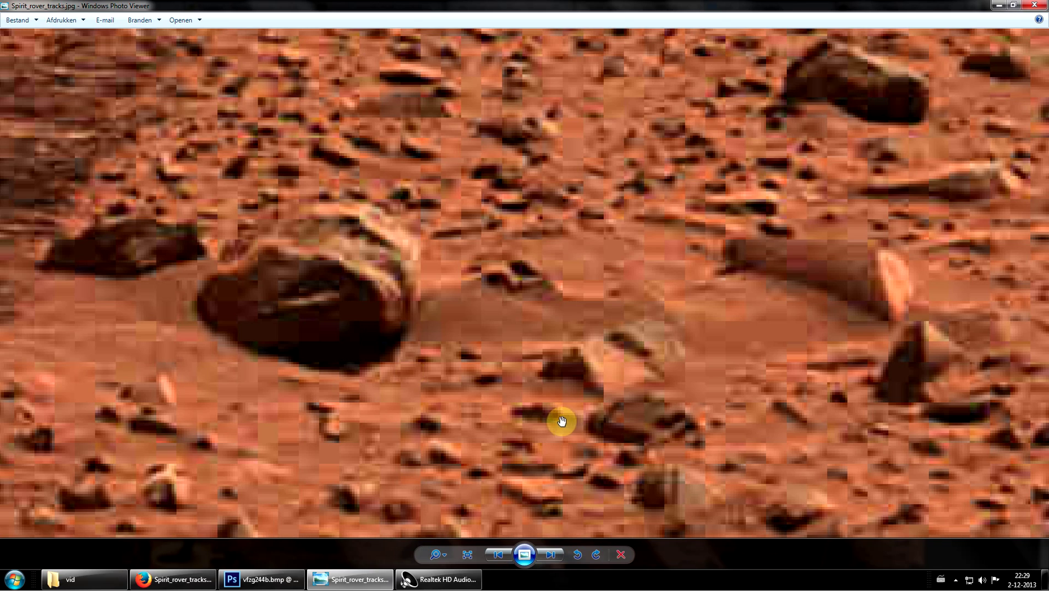
pyautogui.scroll(3, 471, 264)
pyautogui.moveTo(471, 265); pyautogui.dragTo(494, 356)
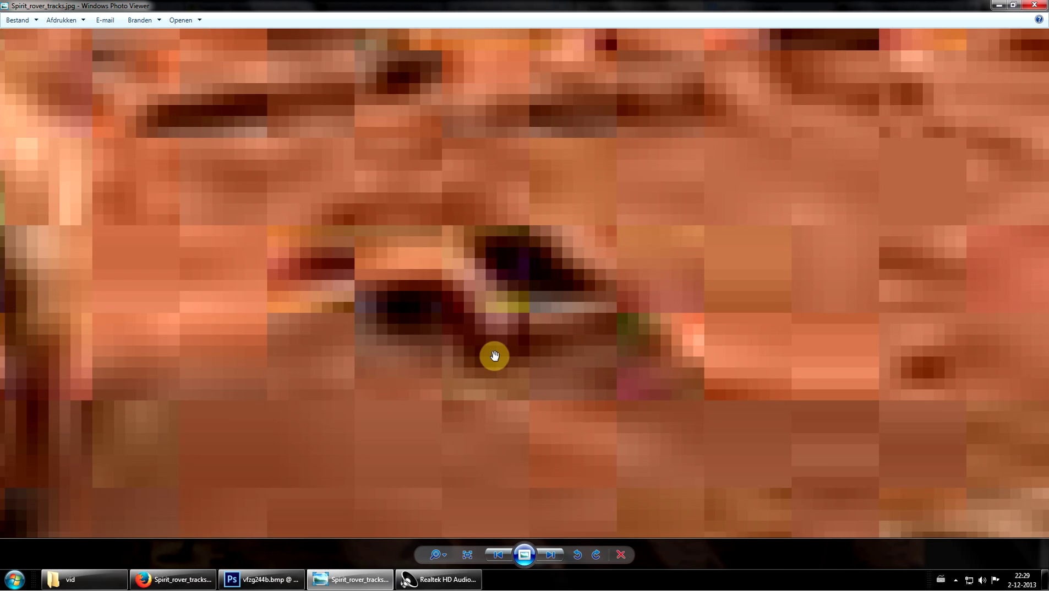
pyautogui.scroll(-3, 494, 356)
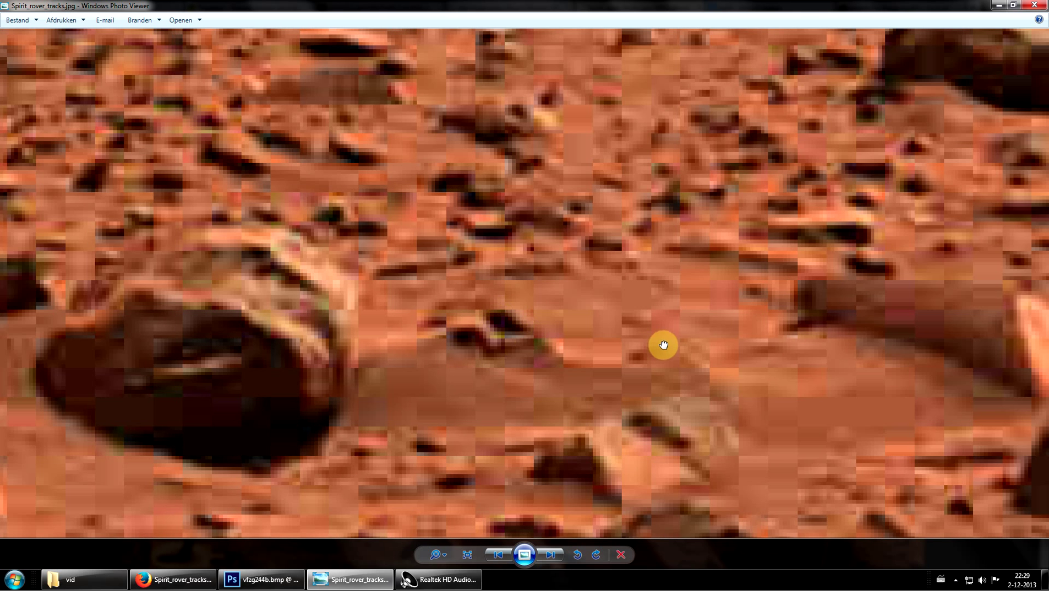
pyautogui.moveTo(664, 345); pyautogui.dragTo(592, 316)
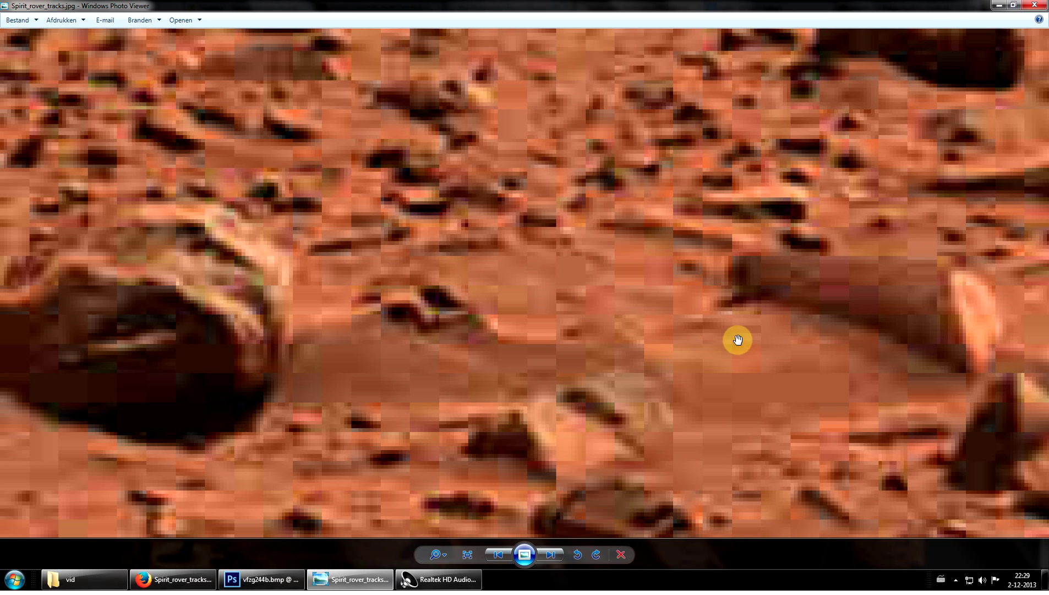
# Inspect the tapered cylindrical rock with the bright end and the cone-shaped stone beside it at several magnifications
pyautogui.scroll(-3, 569, 286)
pyautogui.moveTo(738, 339); pyautogui.dragTo(460, 214)
pyautogui.scroll(3, 459, 214)
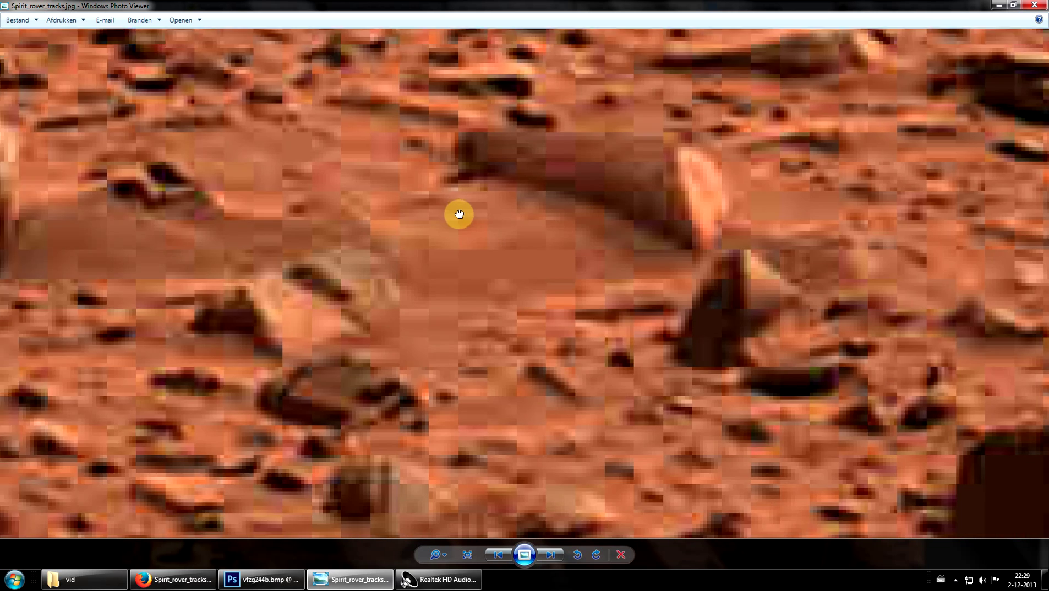
pyautogui.scroll(-3, 440, 203)
pyautogui.scroll(3, 716, 231)
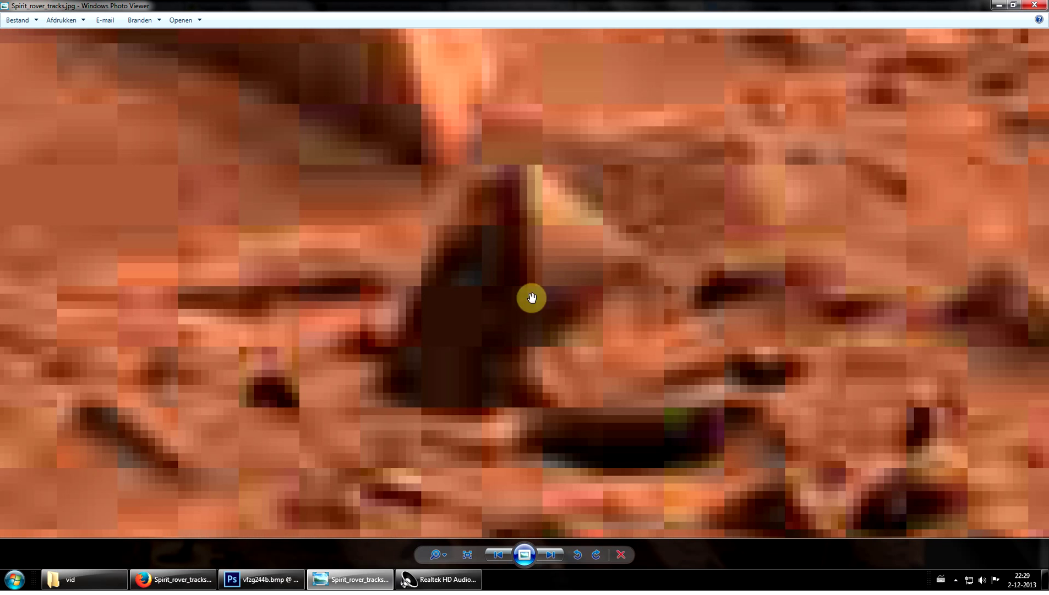
pyautogui.scroll(-2, 634, 268)
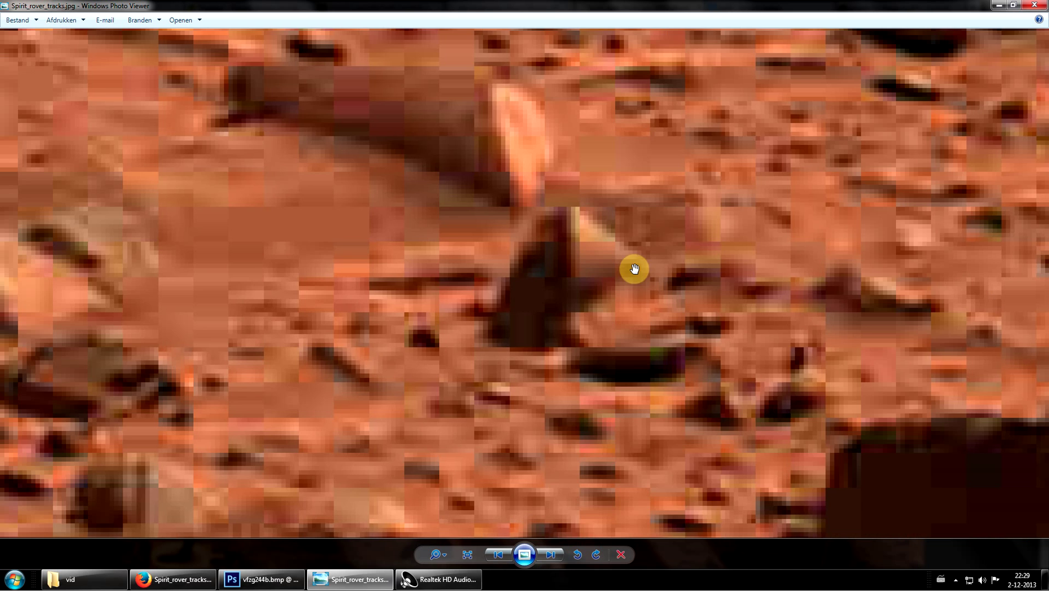
# Examine the large dark block-shaped boulder and the smaller rocks around it, comparing its outline up close and from afar
pyautogui.scroll(-3, 643, 315)
pyautogui.moveTo(681, 351); pyautogui.dragTo(595, 265)
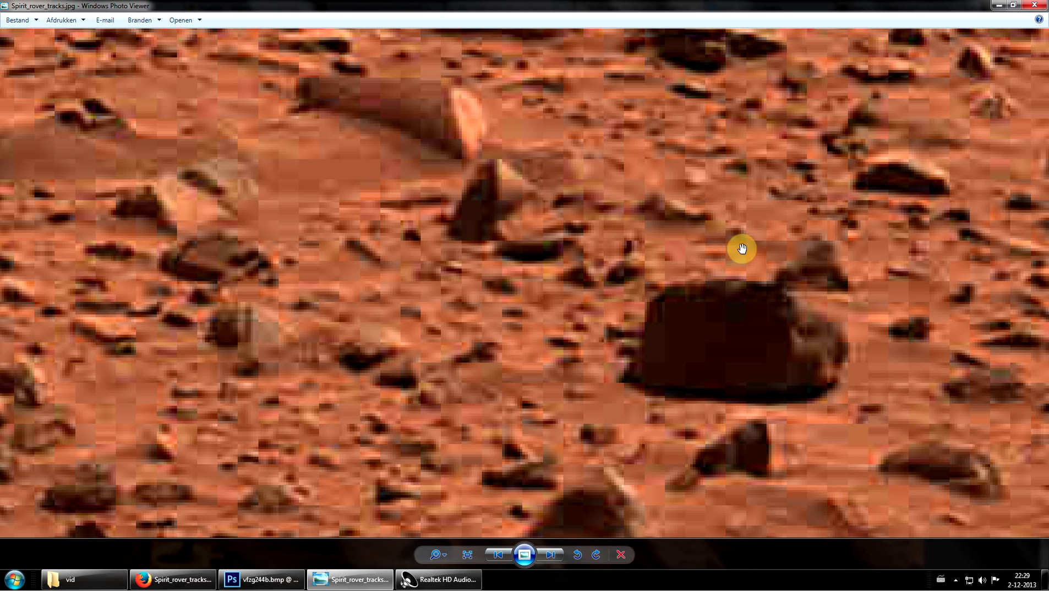
pyautogui.moveTo(742, 249); pyautogui.dragTo(716, 88)
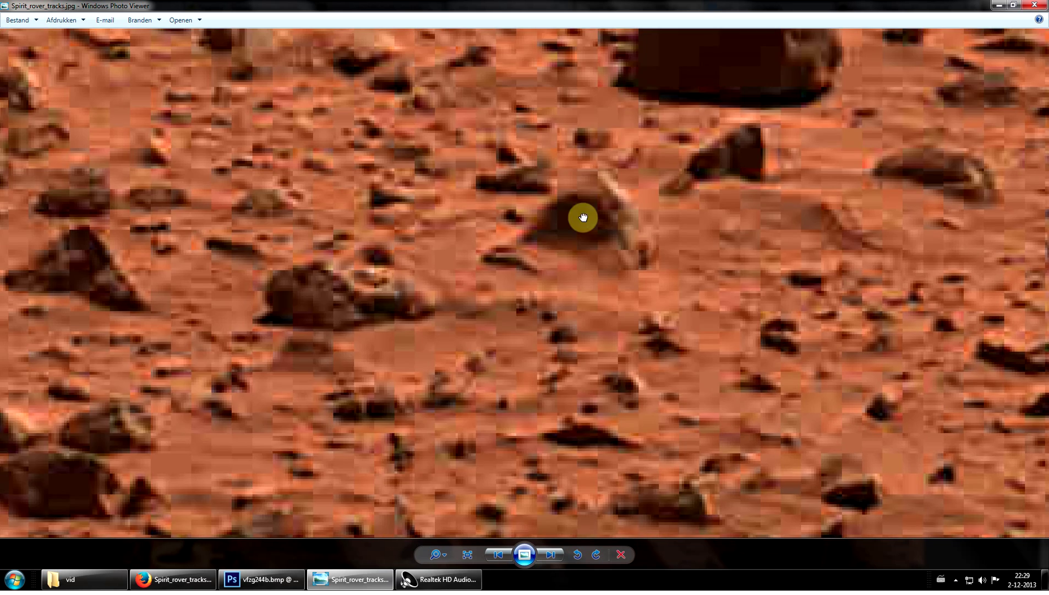
pyautogui.scroll(-3, 562, 370)
pyautogui.scroll(8, 726, 321)
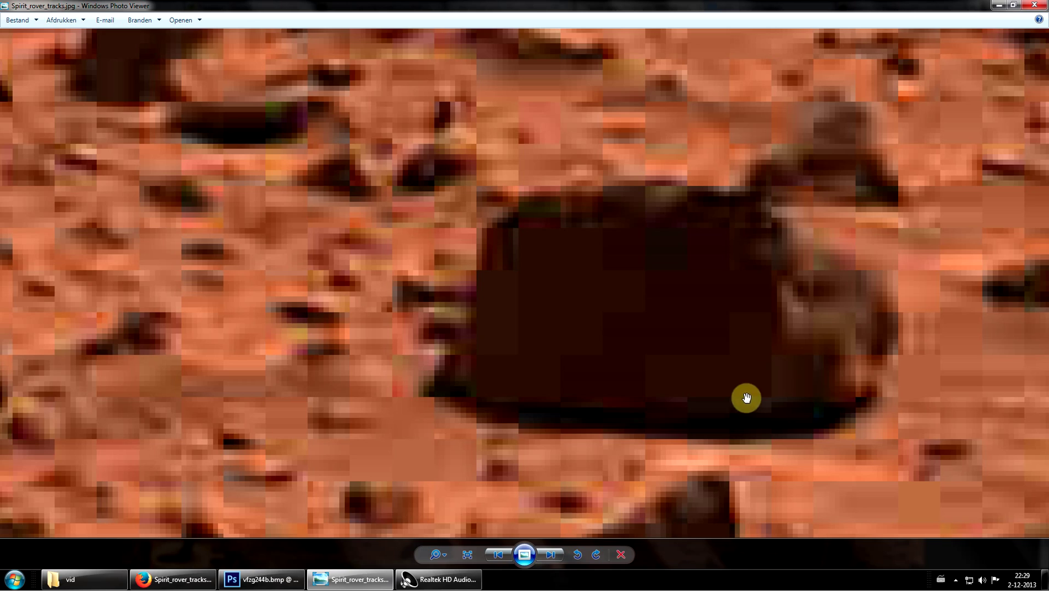
pyautogui.scroll(-6, 489, 304)
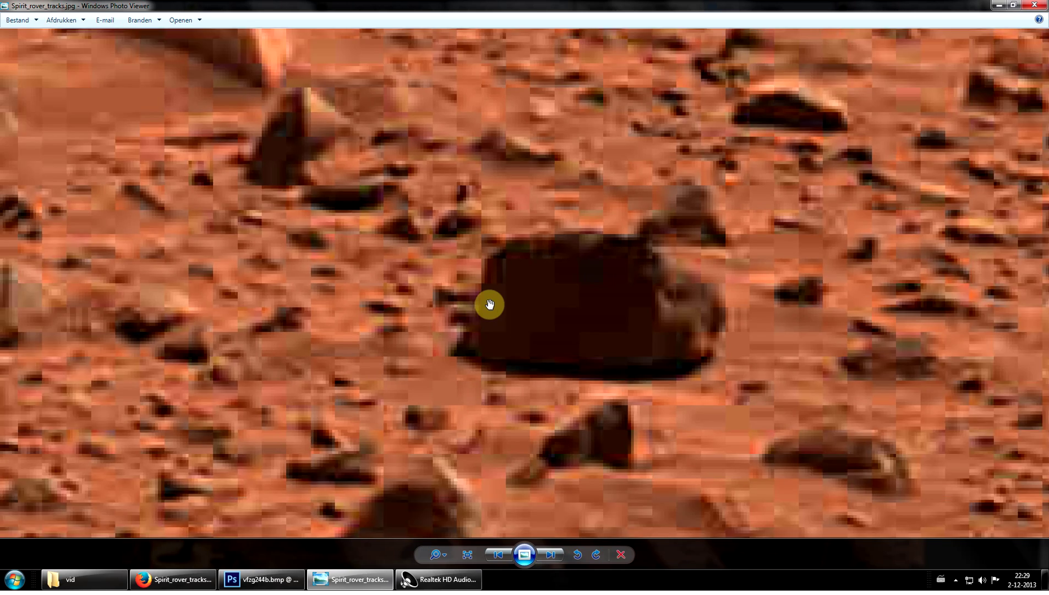
pyautogui.scroll(-2, 495, 300)
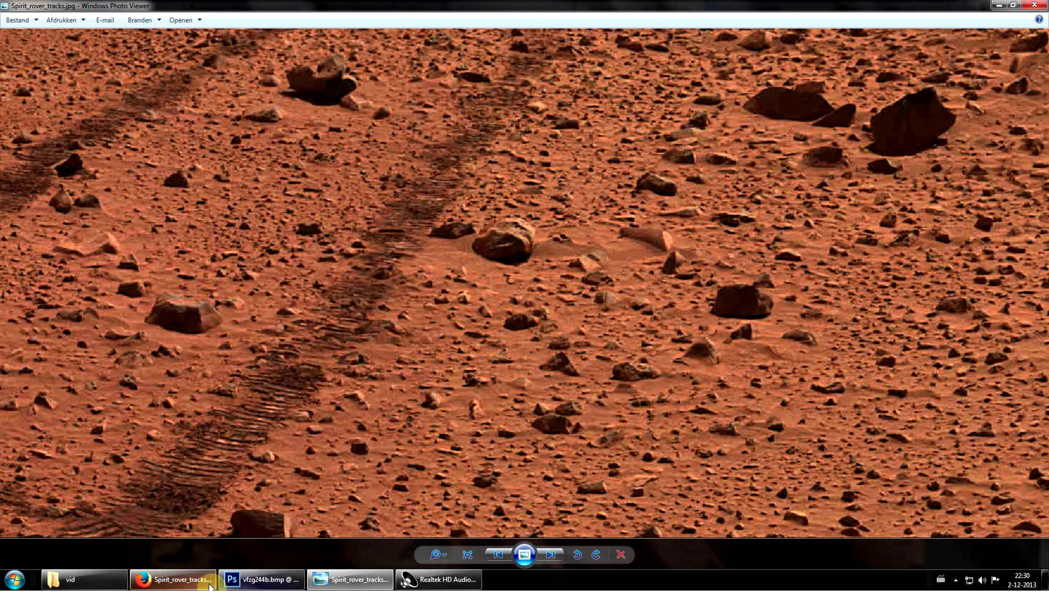
# Switch to Photoshop and inspect the railings in the iPhone 3G half of 5p0s0aqy.bmp at 1600% magnification
pyautogui.click(263, 579)
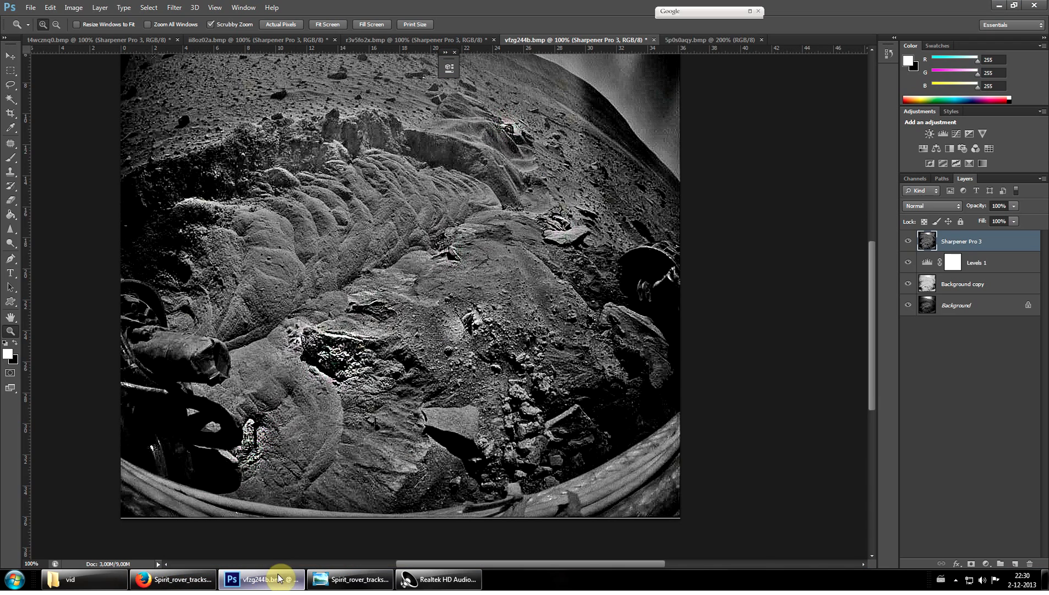
pyautogui.click(715, 42)
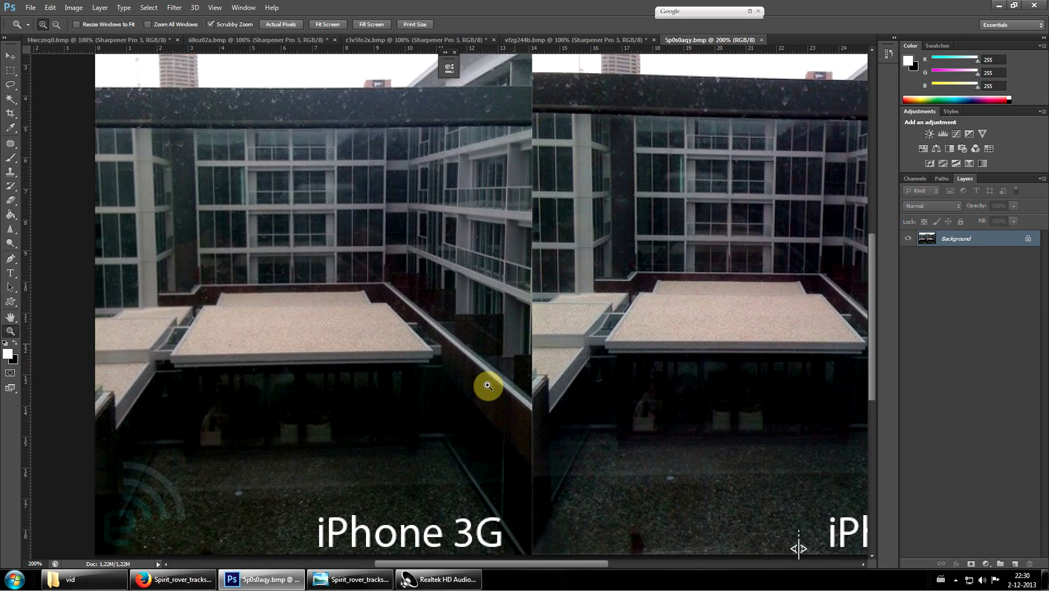
pyautogui.moveTo(570, 564)
pyautogui.mouseDown()
pyautogui.moveTo(632, 565)
pyautogui.moveTo(572, 576)
pyautogui.mouseUp()
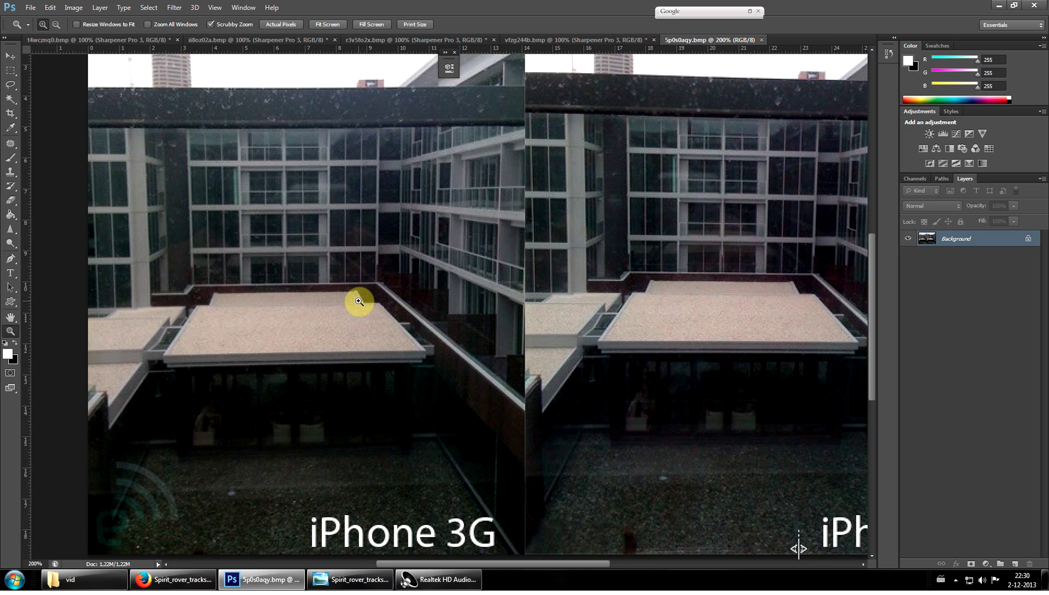
pyautogui.scroll(5, 359, 301)
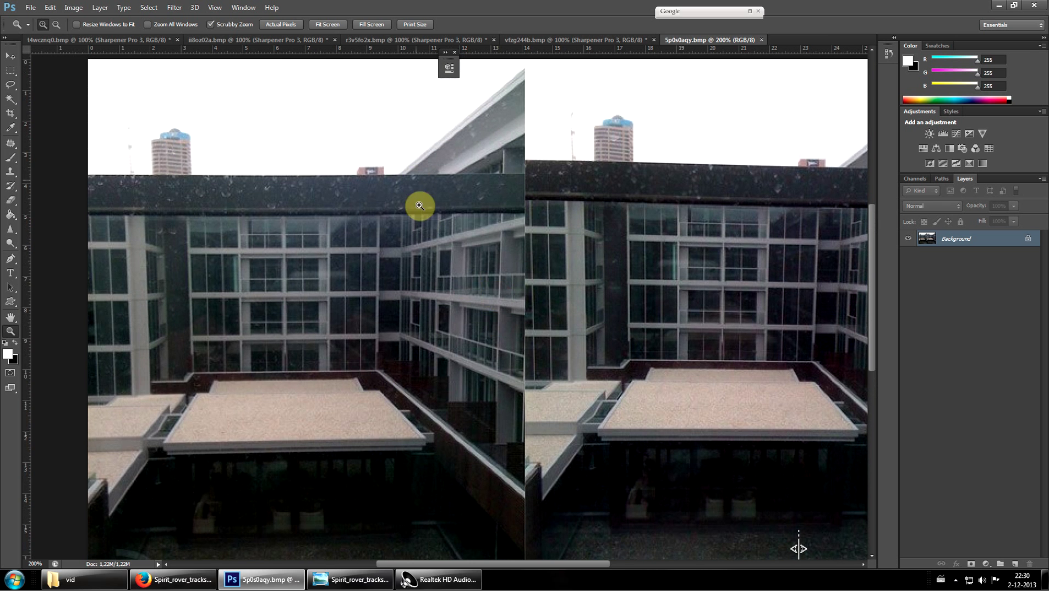
pyautogui.moveTo(399, 345); pyautogui.dragTo(420, 386)
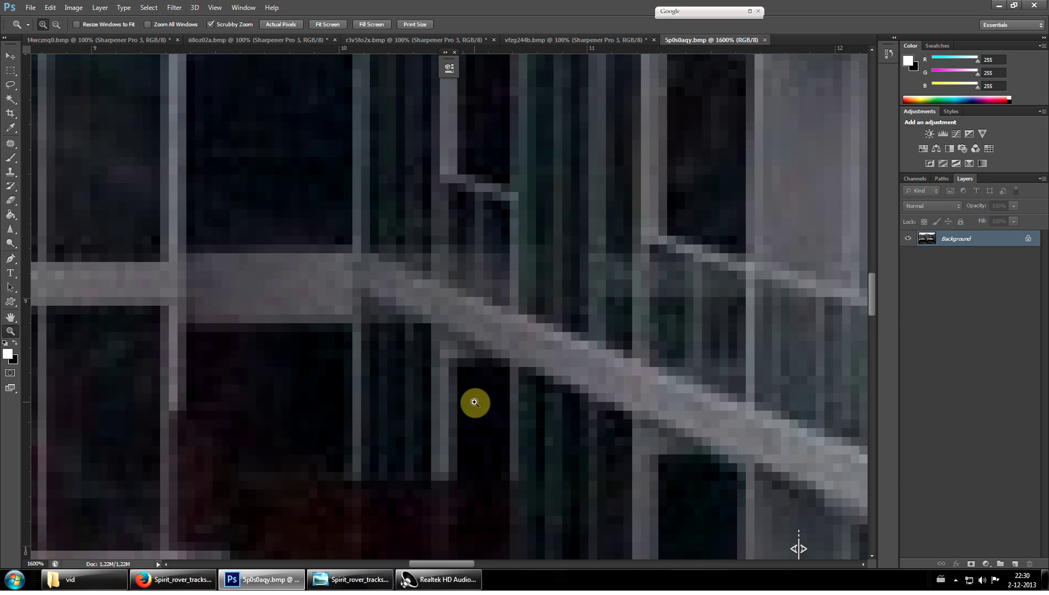
pyautogui.press('F8')
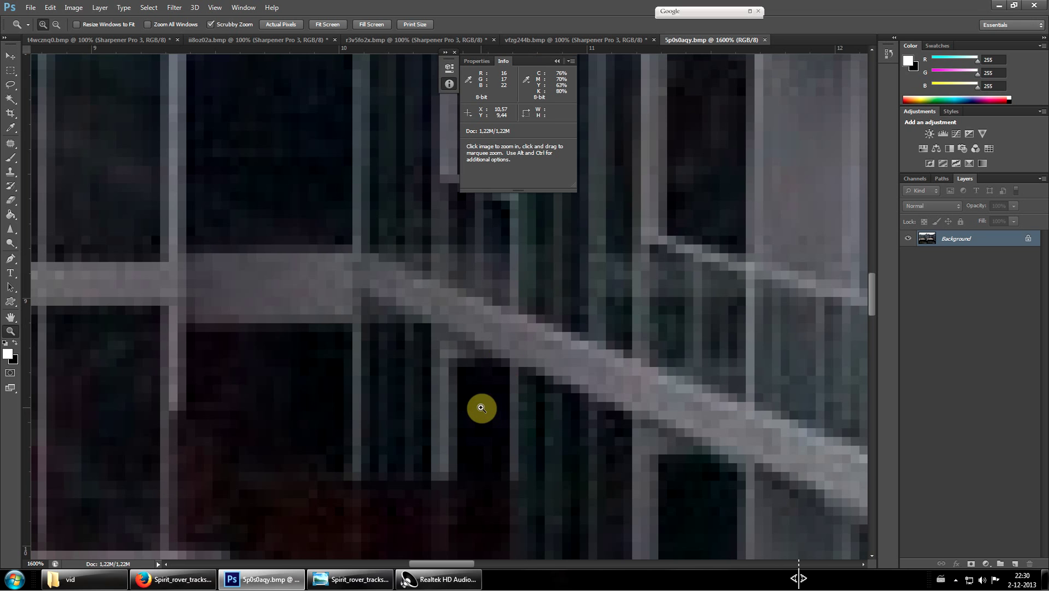
pyautogui.click(556, 63)
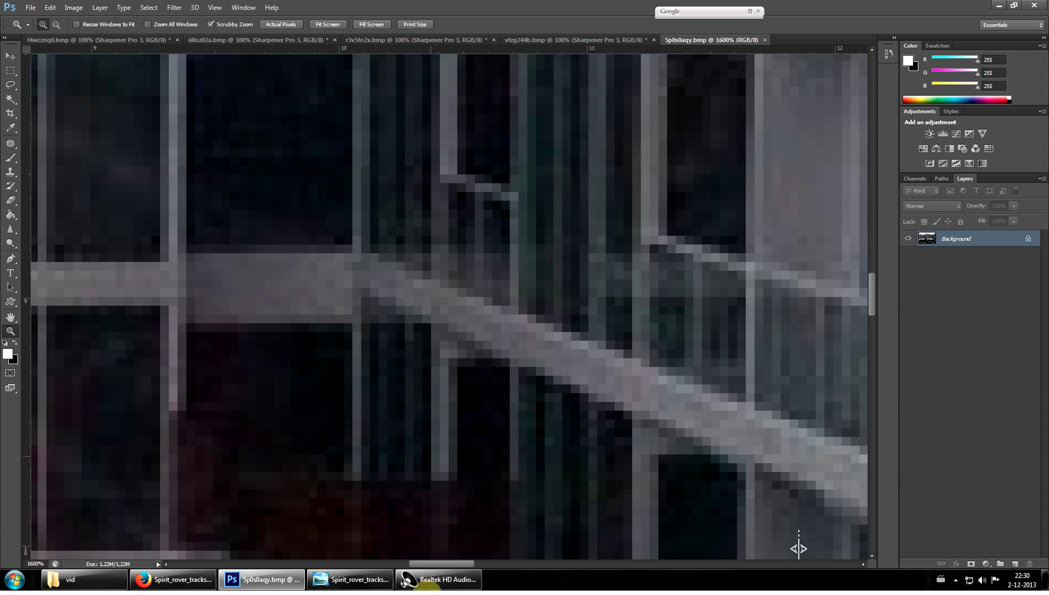
# Return to Spirit_rover_tracks.jpg in Windows Photo Viewer and inspect the small stones between the wheel track and the rounded rock
pyautogui.click(172, 579)
pyautogui.click(350, 579)
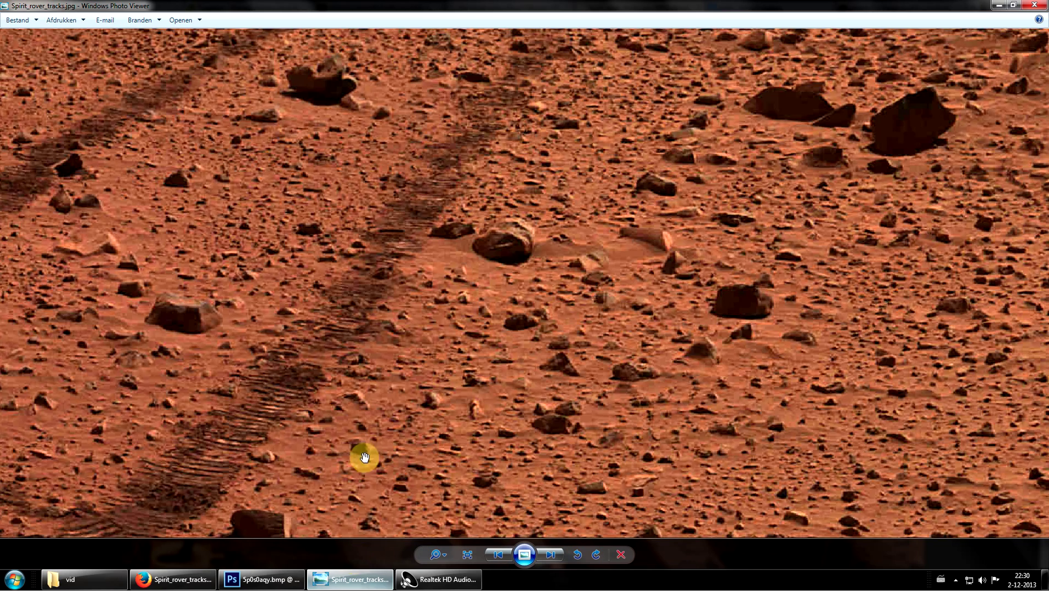
pyautogui.scroll(5, 475, 241)
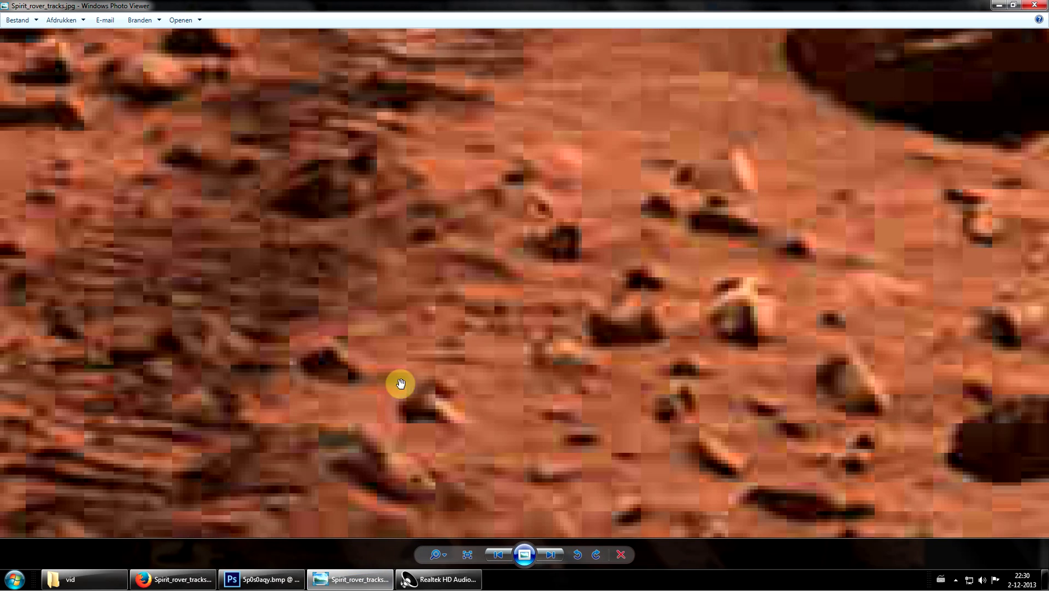
pyautogui.moveTo(400, 383); pyautogui.dragTo(444, 369)
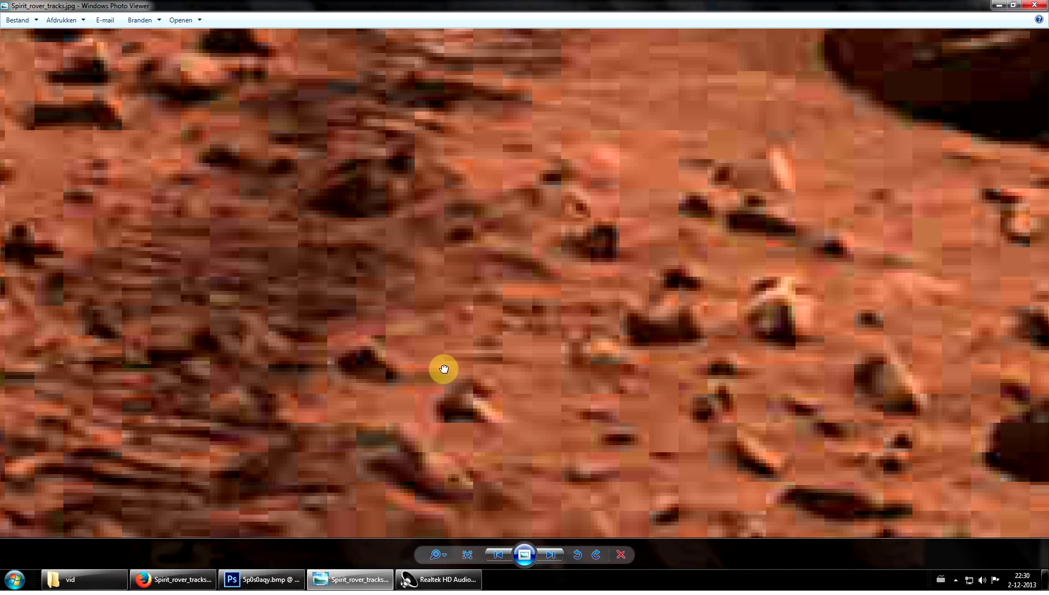
pyautogui.scroll(-5, 444, 368)
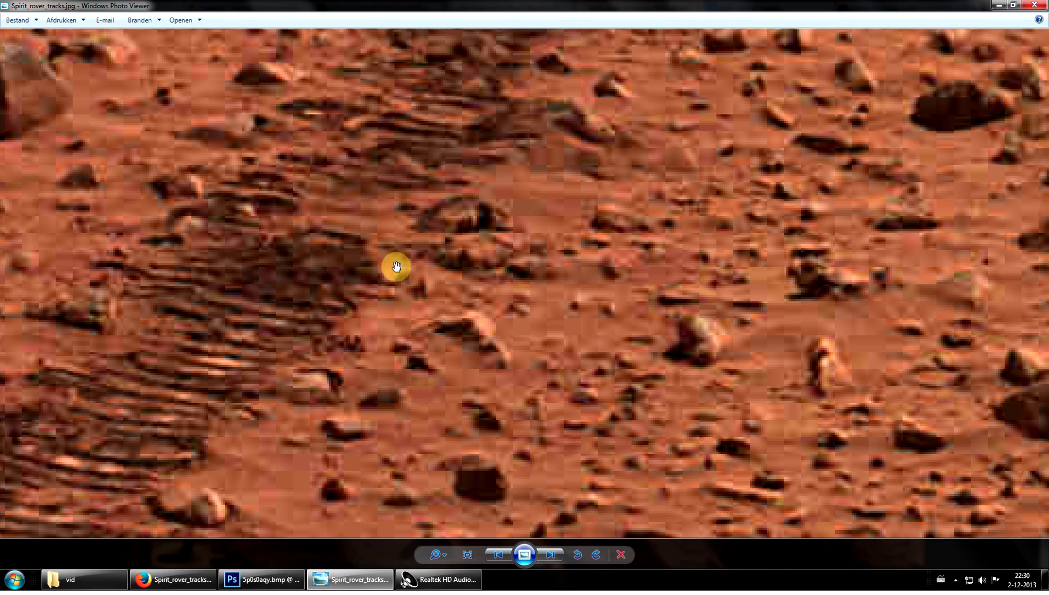
# Examine the ridged tread marks and churned soil where the wheel tracks meet beside the dark notched rock
pyautogui.scroll(-3, 551, 286)
pyautogui.scroll(2, 663, 234)
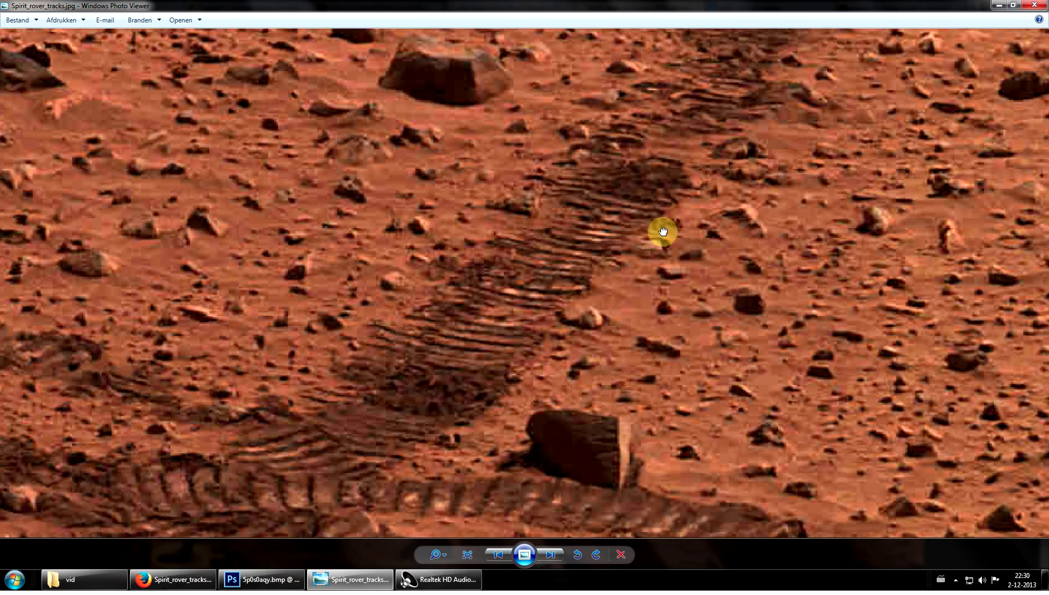
pyautogui.scroll(1, 658, 298)
pyautogui.scroll(2, 649, 302)
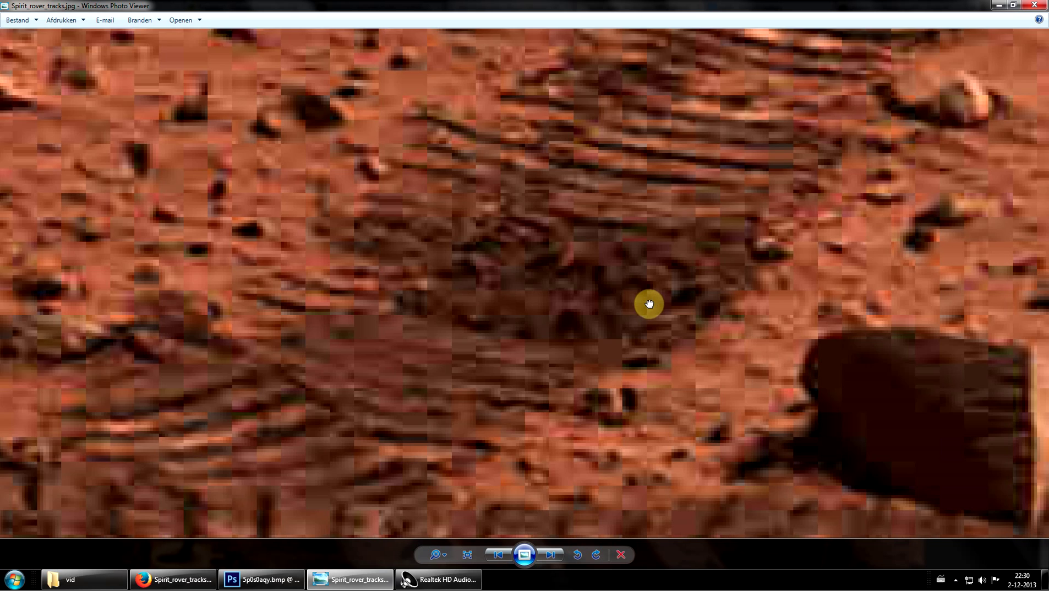
pyautogui.moveTo(649, 302); pyautogui.dragTo(431, 239)
pyautogui.scroll(-3, 554, 351)
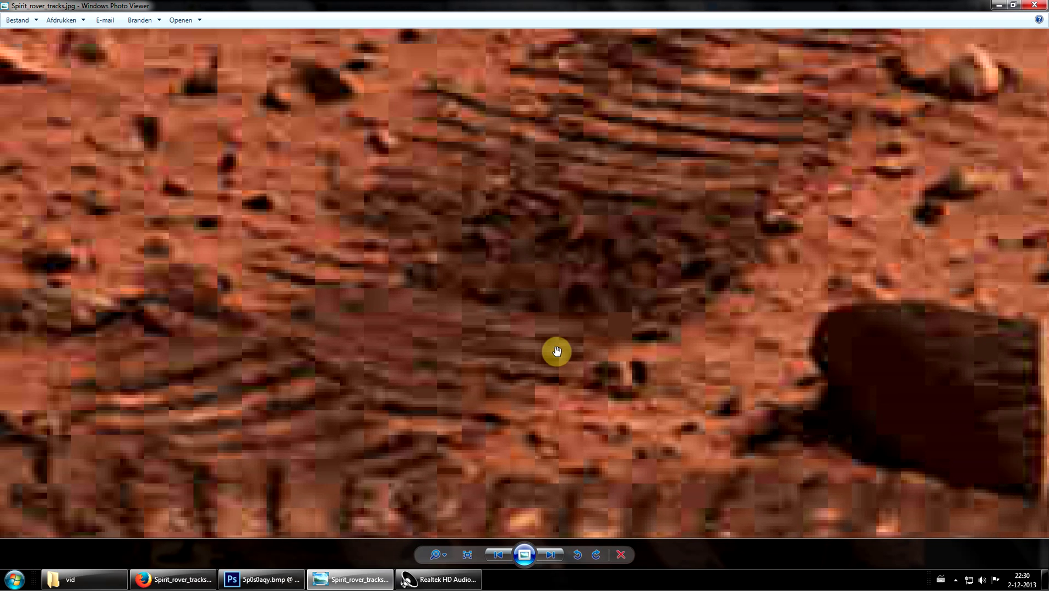
pyautogui.scroll(1, 555, 316)
pyautogui.scroll(3, 394, 195)
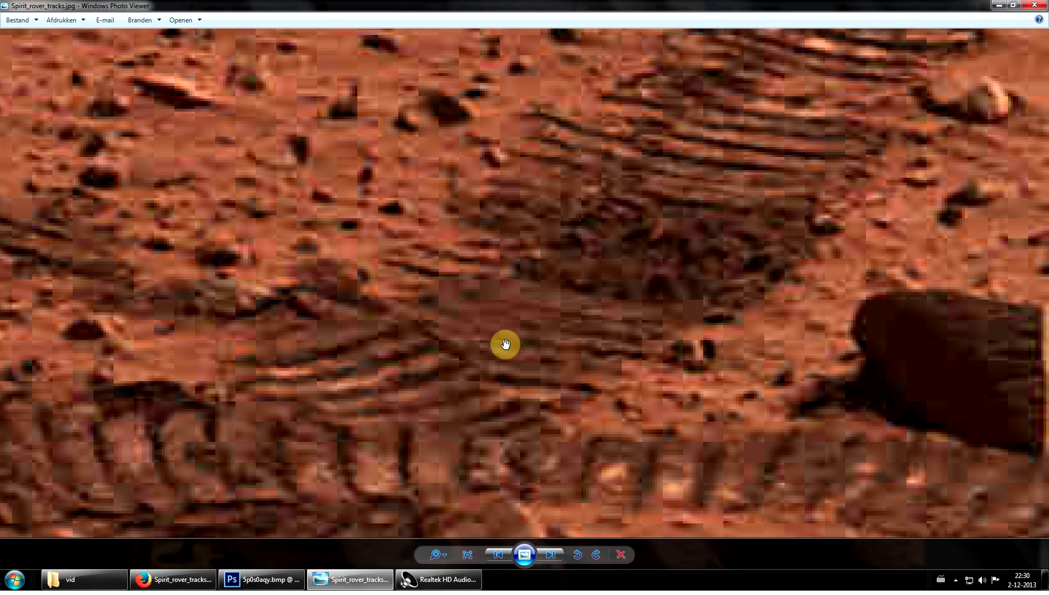
# Survey the crossing wheel tracks around the dark pyramid-shaped rock in the foreground
pyautogui.scroll(-1, 506, 352)
pyautogui.moveTo(508, 361); pyautogui.dragTo(665, 274)
pyautogui.scroll(-2, 715, 226)
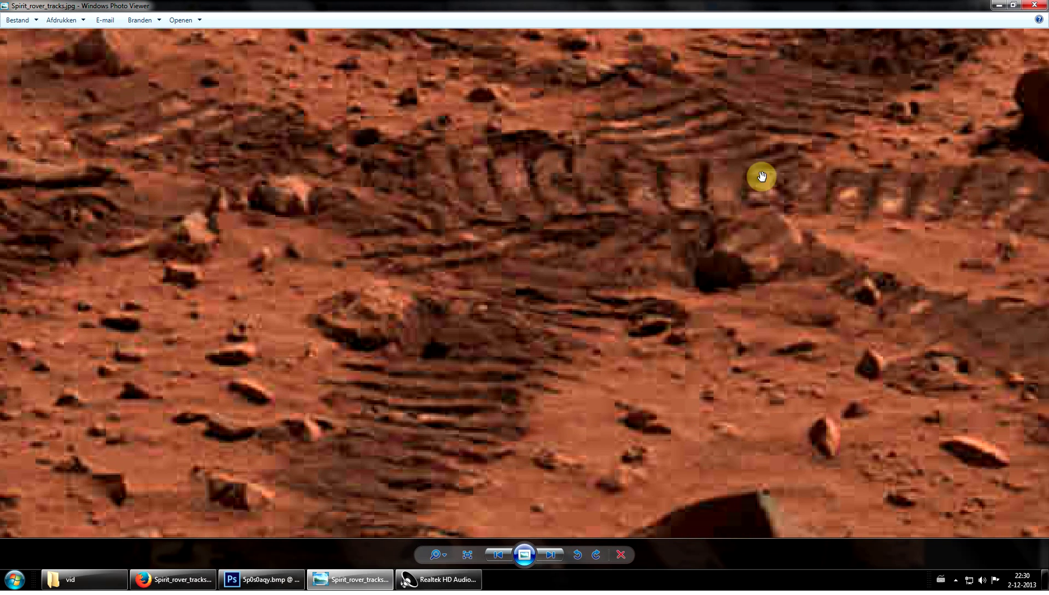
pyautogui.scroll(3, 424, 303)
pyautogui.scroll(-1, 488, 160)
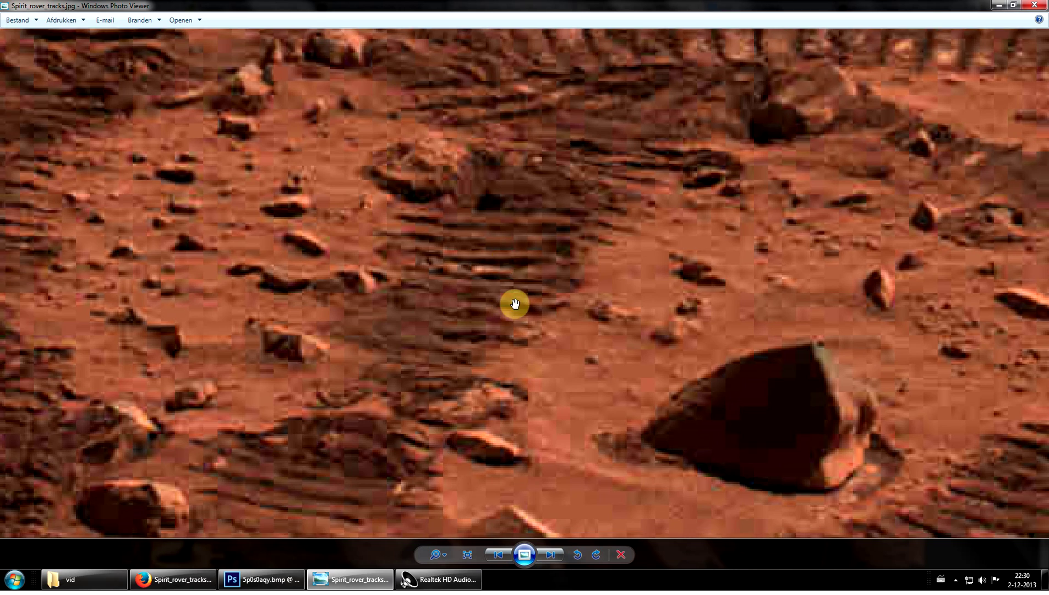
pyautogui.scroll(-1, 515, 304)
pyautogui.scroll(-2, 362, 452)
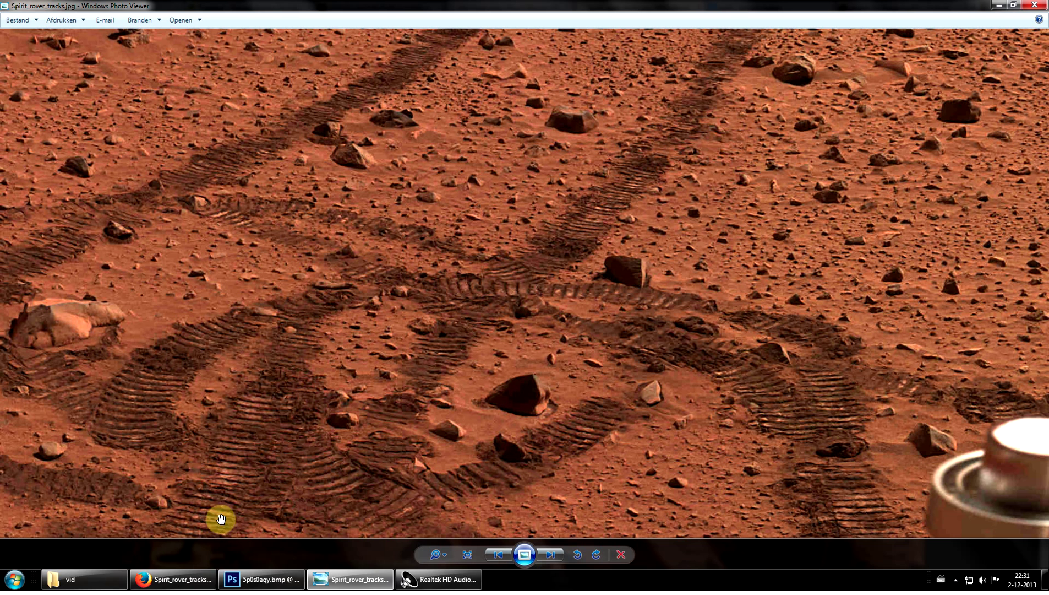
# Open Spirit_rover_tracks.jpg from the vid folder in Photoshop
pyautogui.click(127, 586)
pyautogui.click(262, 579)
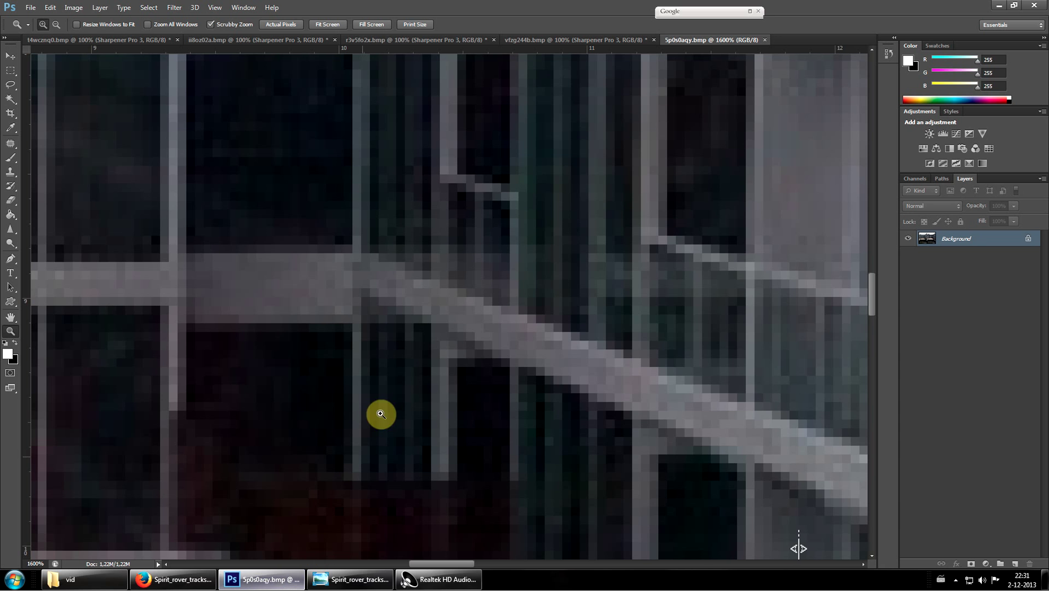
pyautogui.click(82, 579)
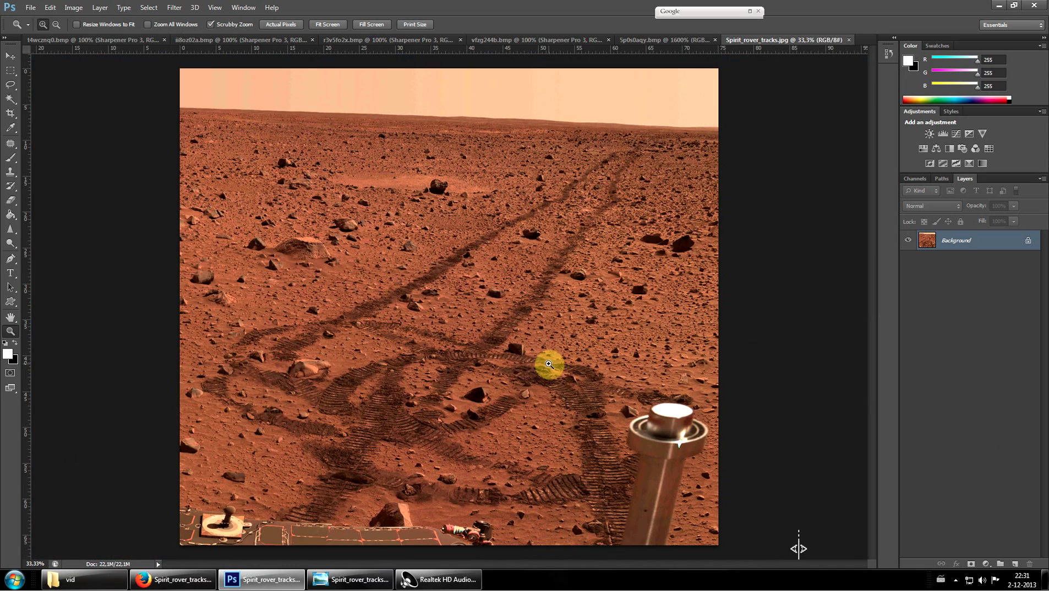
# Duplicate the Background layer of the rover tracks photo, keeping the default copy name
pyautogui.click(305, 457)
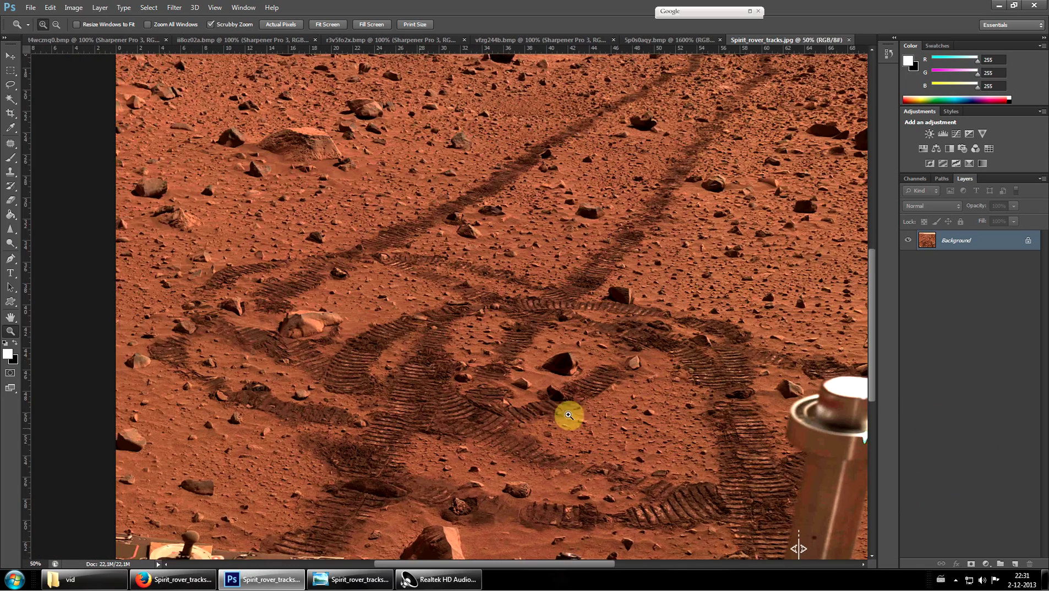
pyautogui.click(566, 417)
pyautogui.moveTo(657, 367); pyautogui.dragTo(649, 344)
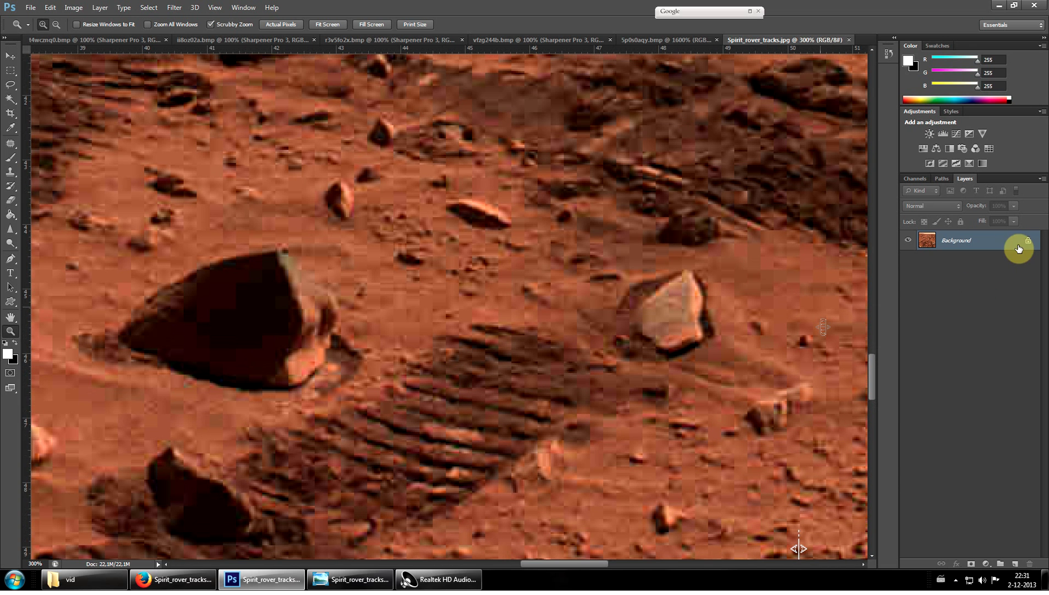
pyautogui.rightClick(1019, 248)
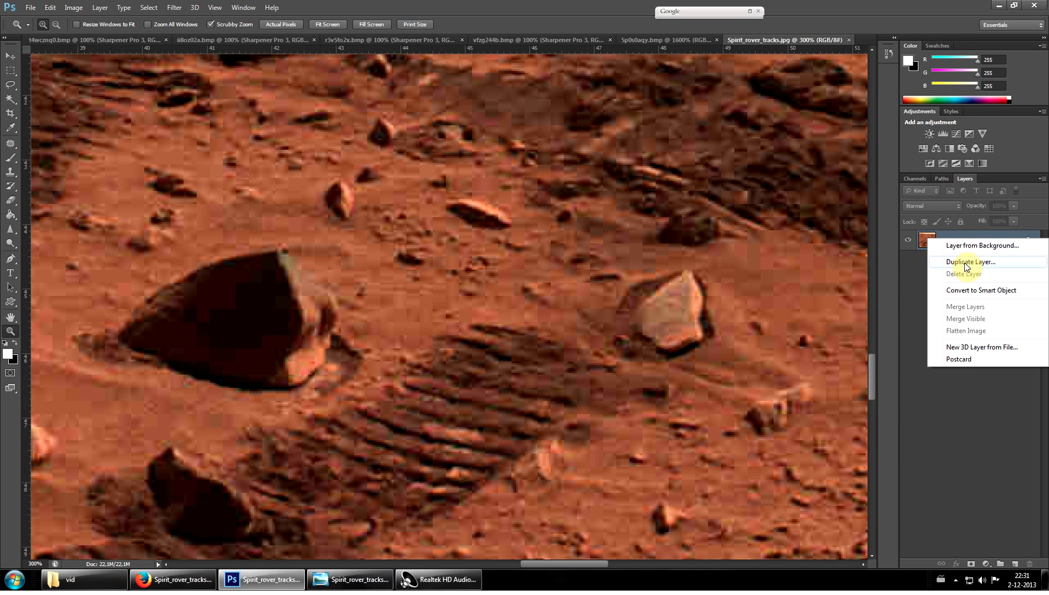
pyautogui.click(967, 264)
pyautogui.press('Return')
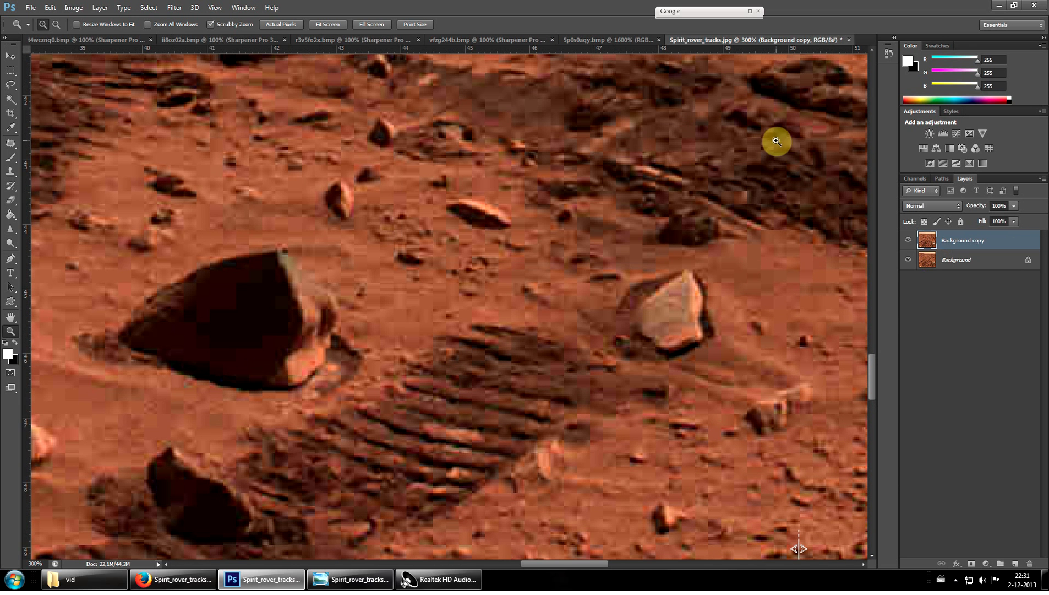
pyautogui.click(12, 144)
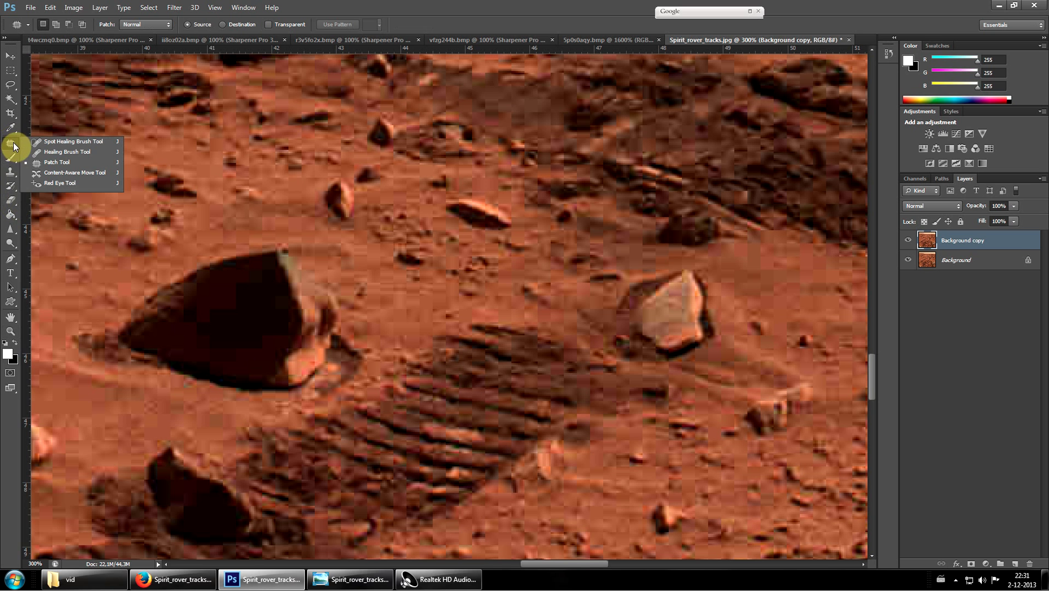
pyautogui.click(9, 158)
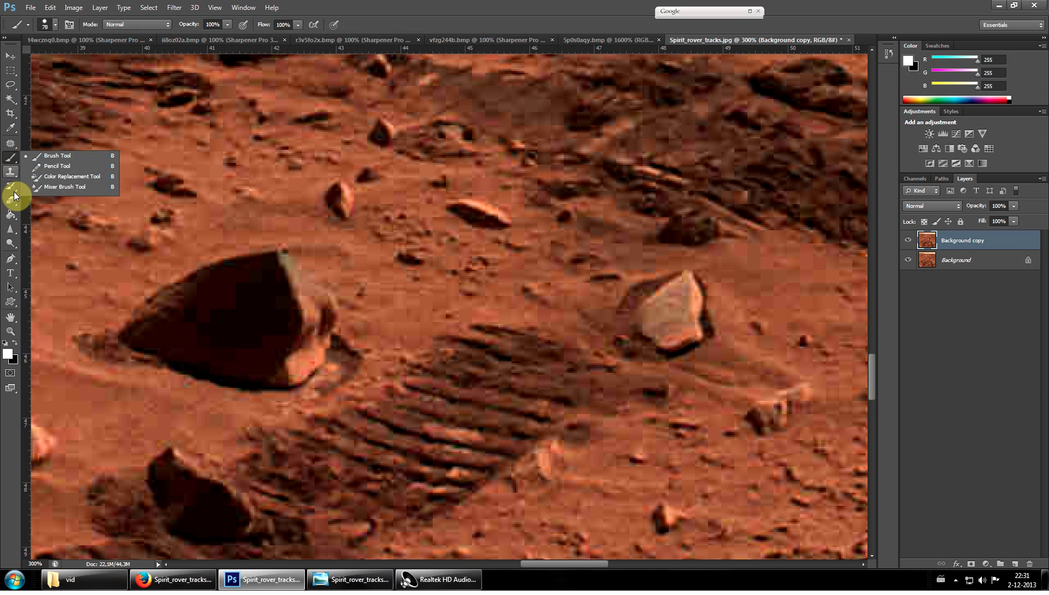
pyautogui.click(14, 216)
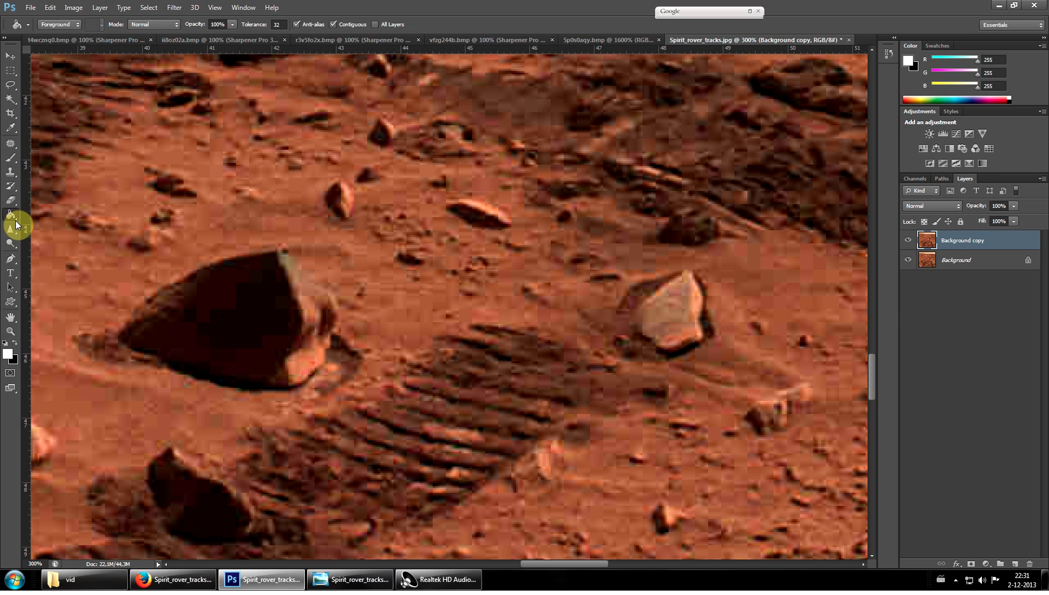
pyautogui.click(14, 218)
pyautogui.click(11, 228)
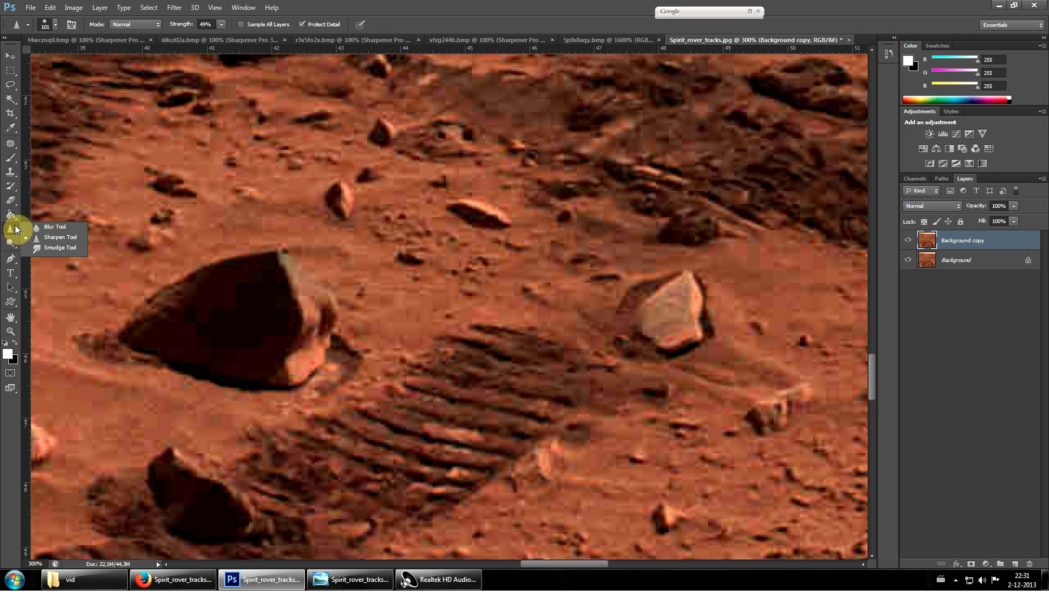
pyautogui.click(15, 126)
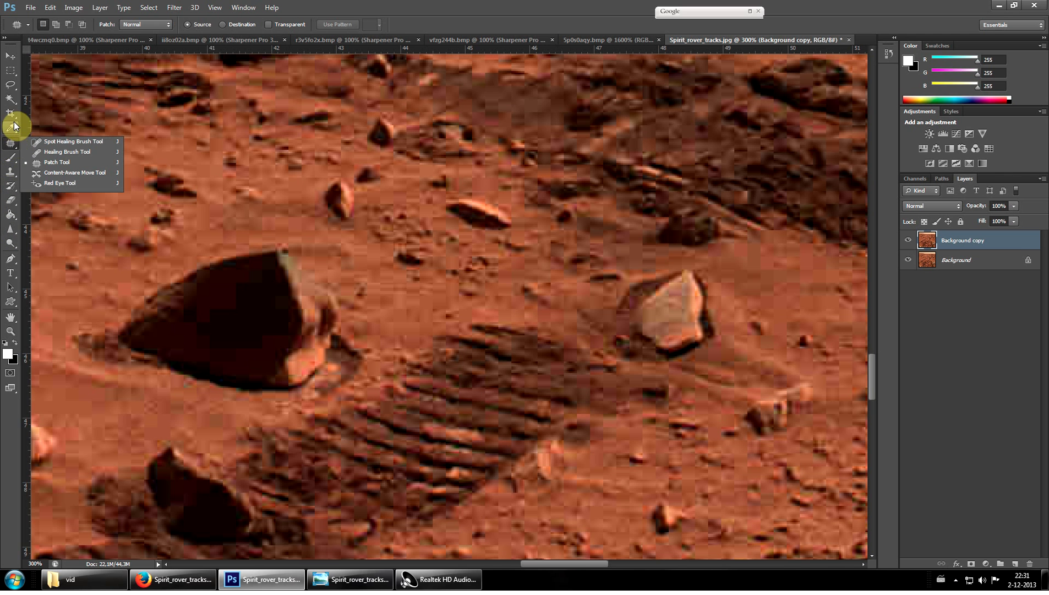
pyautogui.click(10, 117)
pyautogui.click(11, 97)
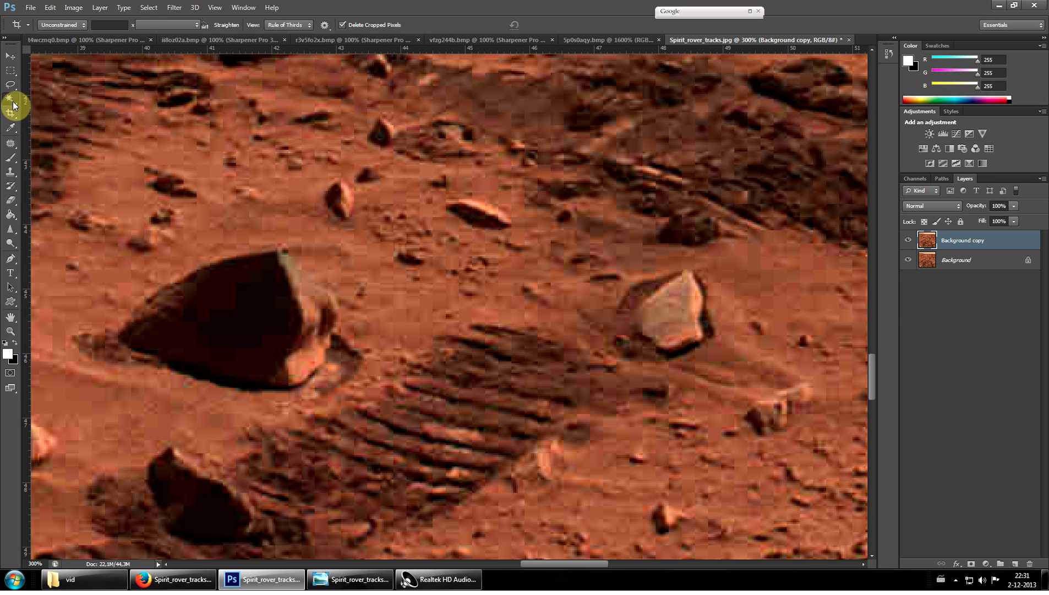
pyautogui.click(10, 87)
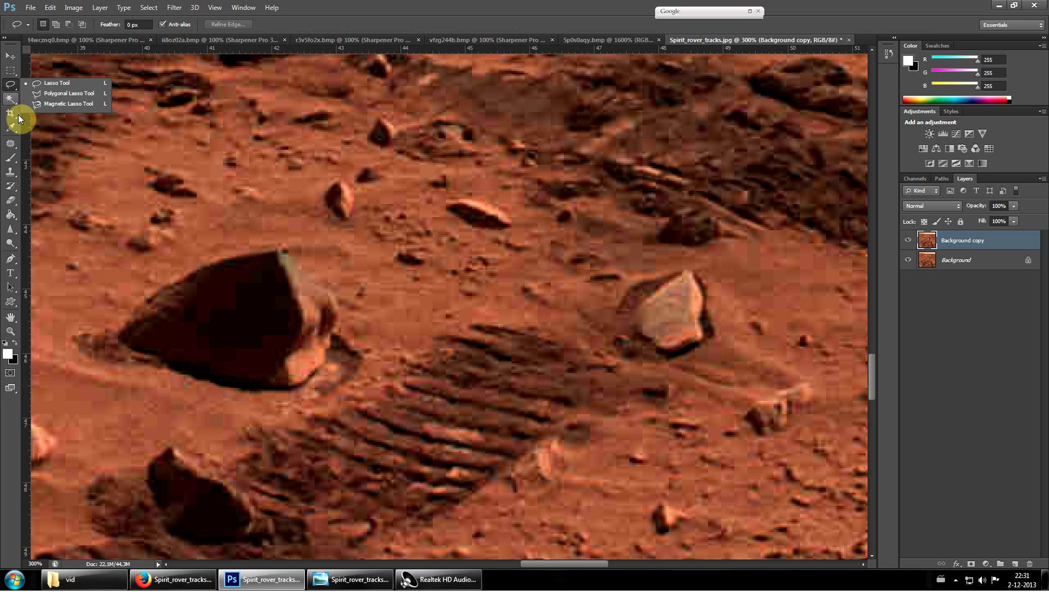
# Clone dark tread-mark texture over the light pointed rock on Background copy with the Clone Stamp, extending the wheel track across the bare sand
pyautogui.click(11, 171)
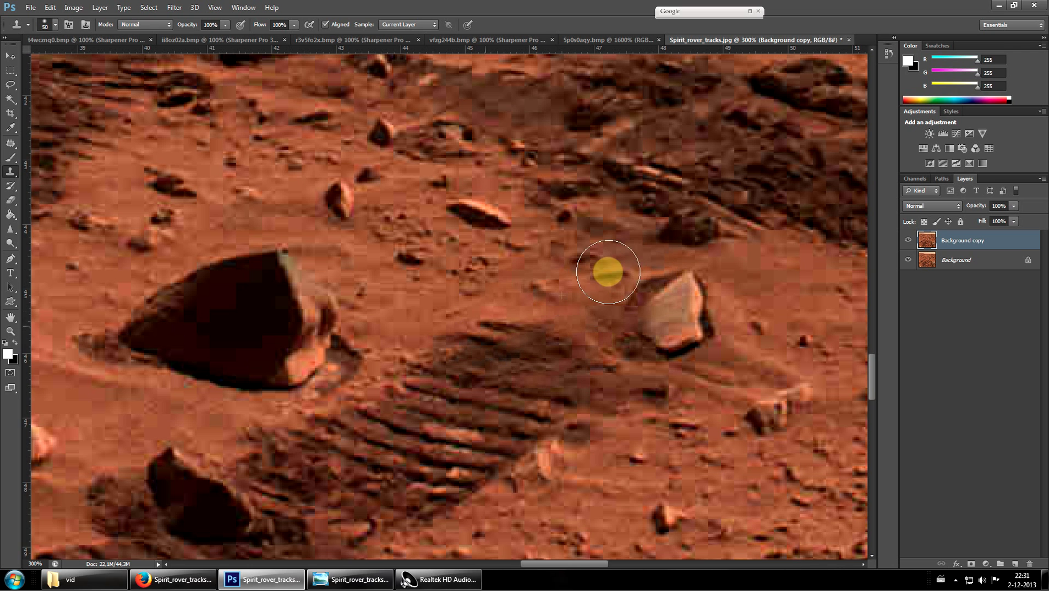
pyautogui.moveTo(484, 367)
pyautogui.mouseDown()
pyautogui.moveTo(582, 293)
pyautogui.moveTo(567, 363)
pyautogui.moveTo(543, 375)
pyautogui.moveTo(668, 341)
pyautogui.moveTo(714, 308)
pyautogui.moveTo(692, 314)
pyautogui.moveTo(621, 388)
pyautogui.moveTo(704, 258)
pyautogui.moveTo(640, 221)
pyautogui.moveTo(495, 176)
pyautogui.moveTo(598, 211)
pyautogui.moveTo(644, 253)
pyautogui.moveTo(672, 225)
pyautogui.moveTo(617, 213)
pyautogui.moveTo(580, 225)
pyautogui.moveTo(553, 273)
pyautogui.moveTo(694, 308)
pyautogui.mouseUp()
pyautogui.keyDown('alt'); pyautogui.click(777, 339); pyautogui.keyUp('alt')
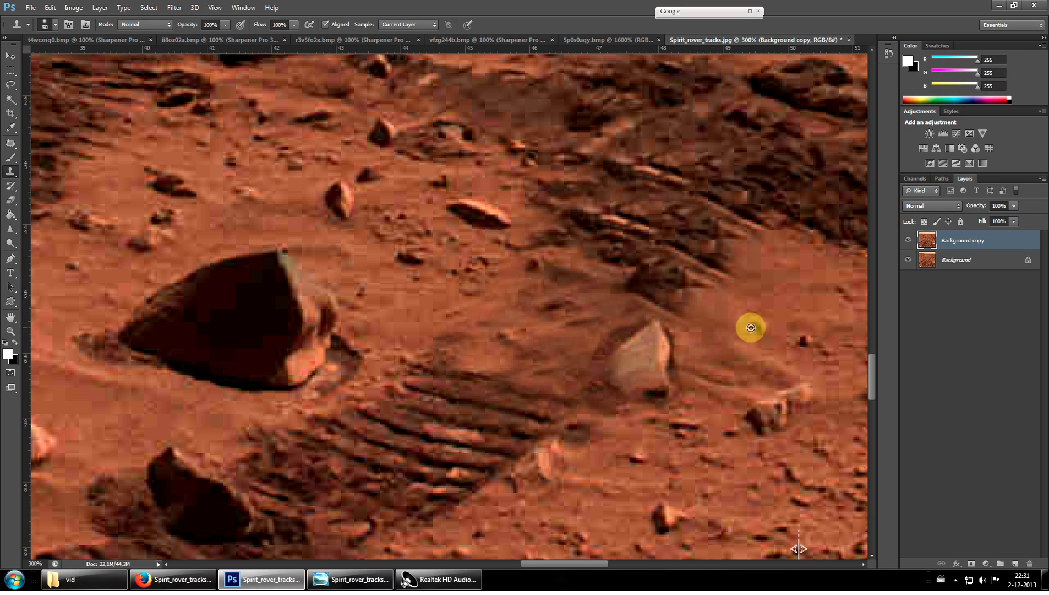
pyautogui.moveTo(689, 256)
pyautogui.mouseDown()
pyautogui.moveTo(563, 275)
pyautogui.moveTo(598, 282)
pyautogui.moveTo(573, 273)
pyautogui.moveTo(560, 248)
pyautogui.moveTo(584, 239)
pyautogui.moveTo(618, 251)
pyautogui.moveTo(584, 233)
pyautogui.moveTo(598, 218)
pyautogui.moveTo(528, 298)
pyautogui.moveTo(734, 344)
pyautogui.moveTo(750, 393)
pyautogui.moveTo(686, 377)
pyautogui.moveTo(598, 382)
pyautogui.moveTo(609, 386)
pyautogui.moveTo(500, 359)
pyautogui.moveTo(456, 363)
pyautogui.moveTo(610, 424)
pyautogui.moveTo(676, 399)
pyautogui.moveTo(647, 381)
pyautogui.moveTo(572, 436)
pyautogui.moveTo(502, 416)
pyautogui.moveTo(497, 399)
pyautogui.moveTo(617, 434)
pyautogui.mouseUp()
# Examine the cloned tread marks beside the dark pyramid-shaped rock at 400% and 500% for repeated patterns and blending with the original track
pyautogui.scroll(1, 750, 394)
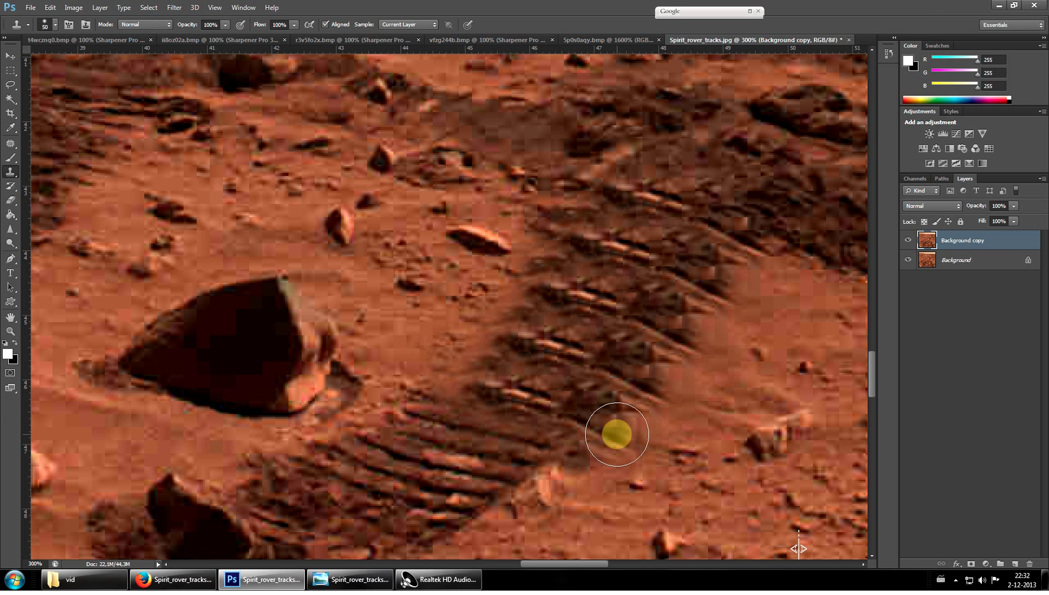
pyautogui.scroll(1, 600, 438)
pyautogui.scroll(-3, 581, 441)
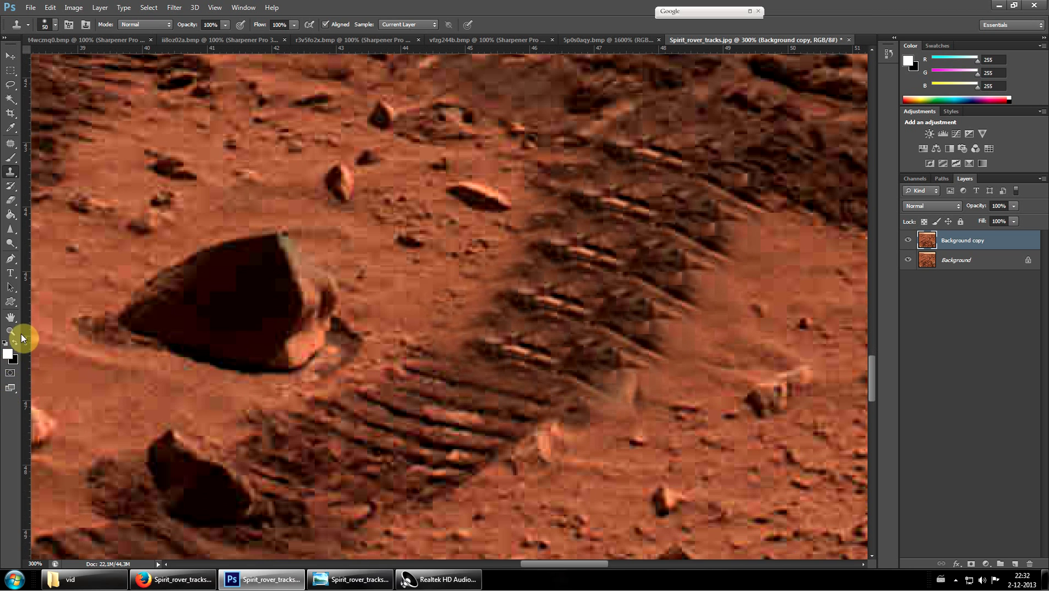
pyautogui.click(16, 332)
pyautogui.click(497, 391)
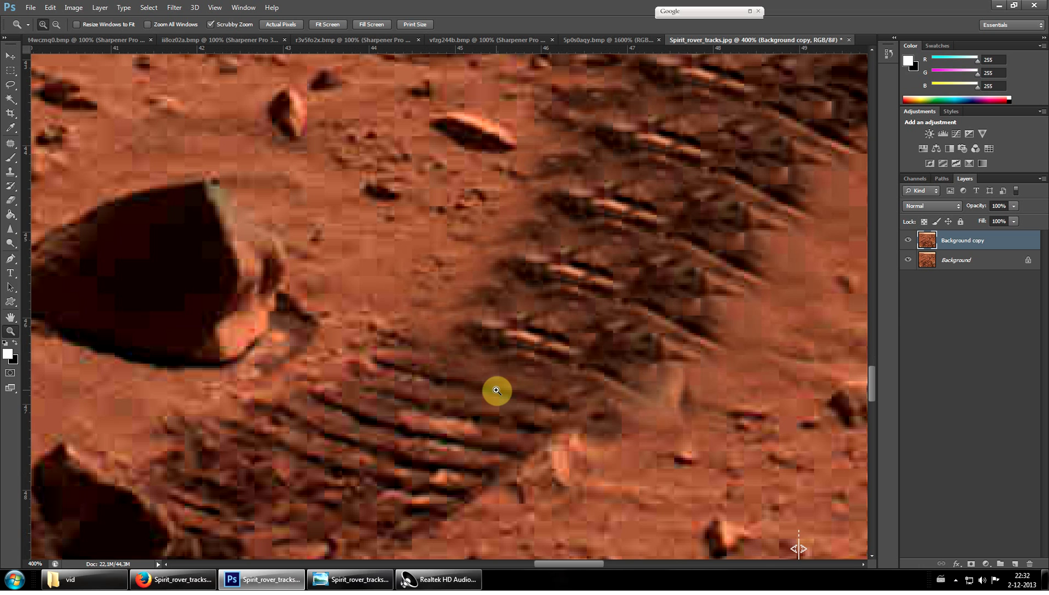
pyautogui.scroll(3, 655, 313)
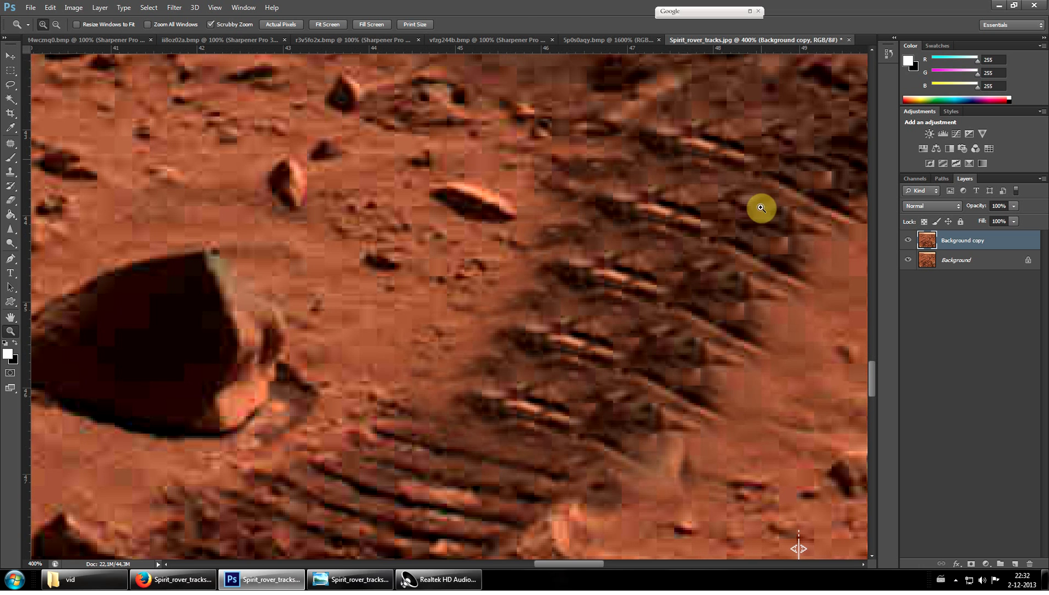
pyautogui.scroll(-1, 495, 385)
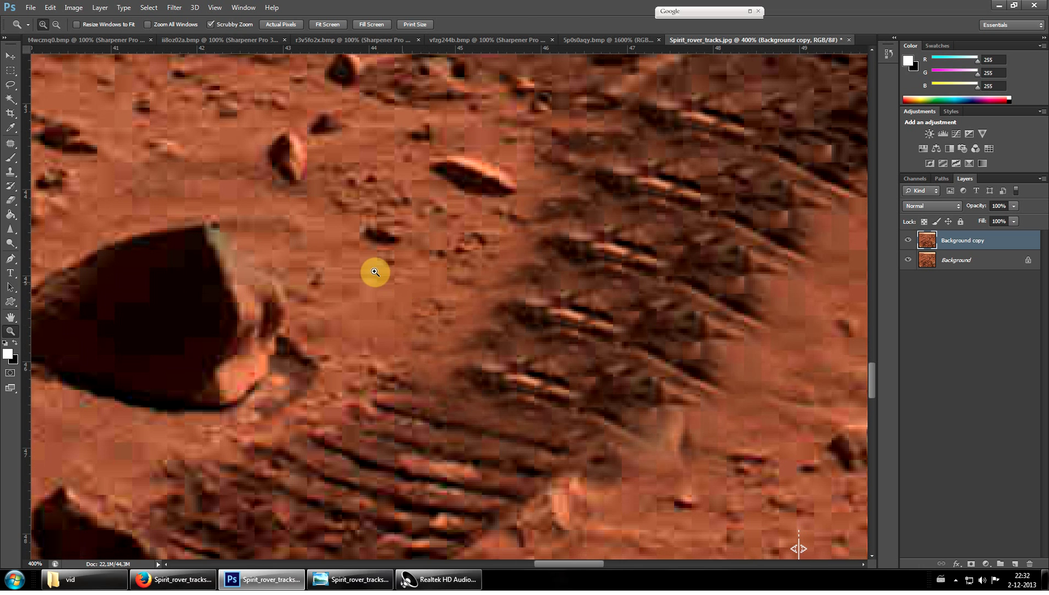
pyautogui.scroll(-3, 337, 248)
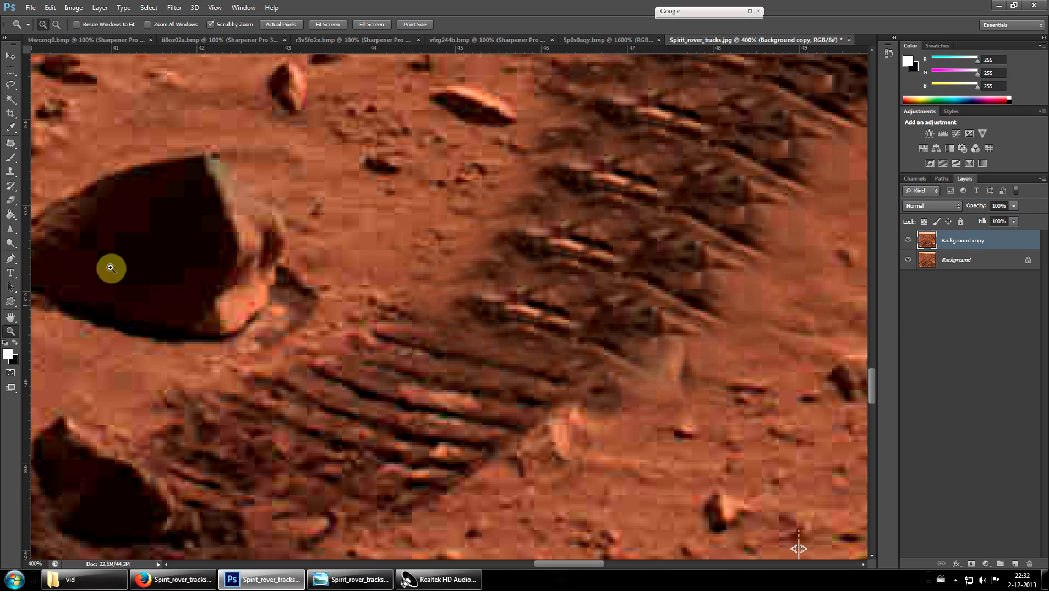
pyautogui.click(444, 314)
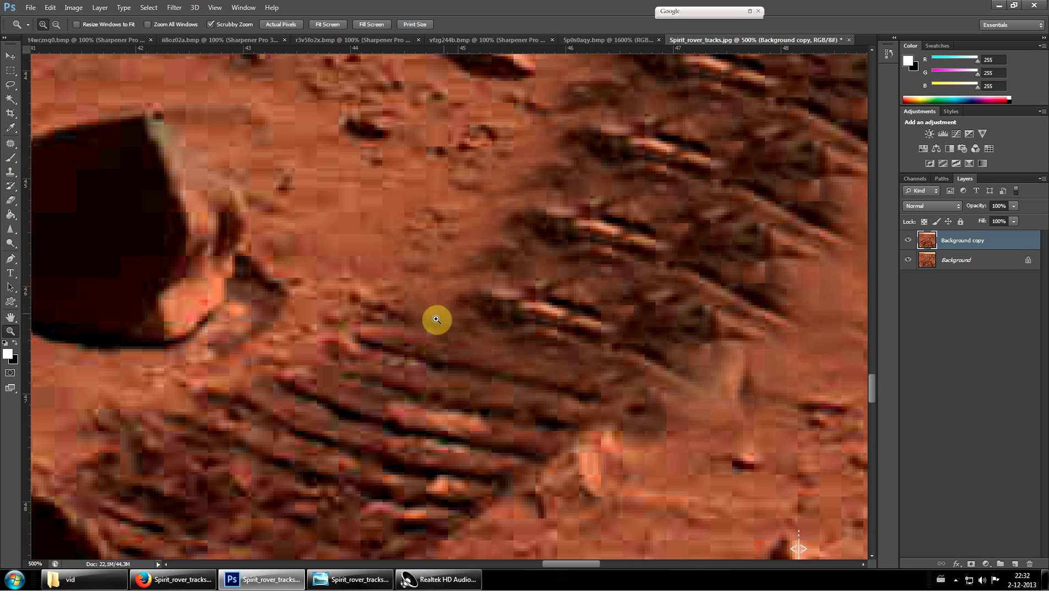
pyautogui.scroll(2, 495, 324)
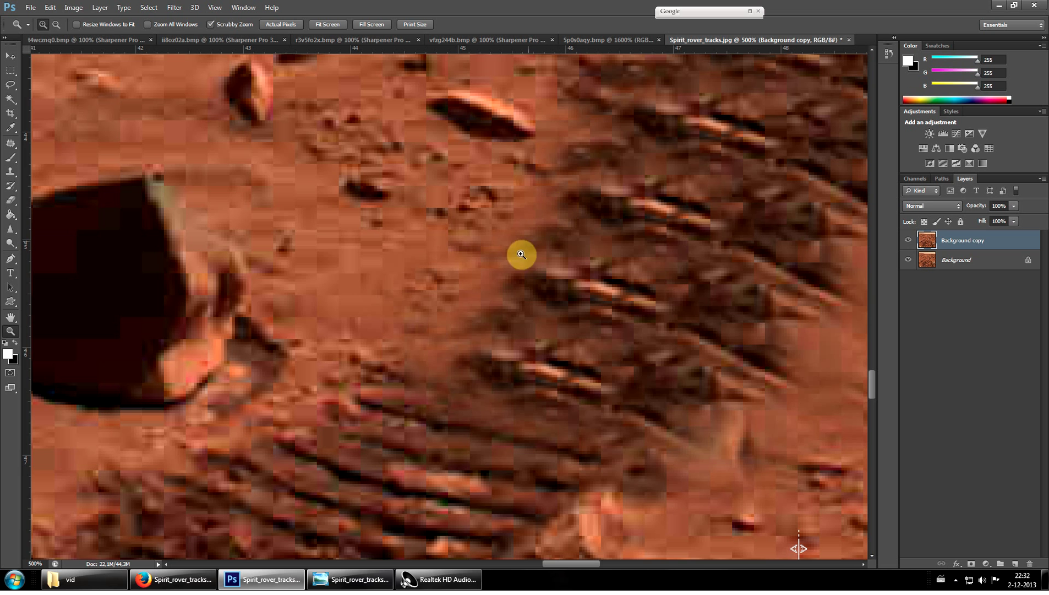
pyautogui.scroll(-3, 553, 391)
pyautogui.scroll(-2, 537, 403)
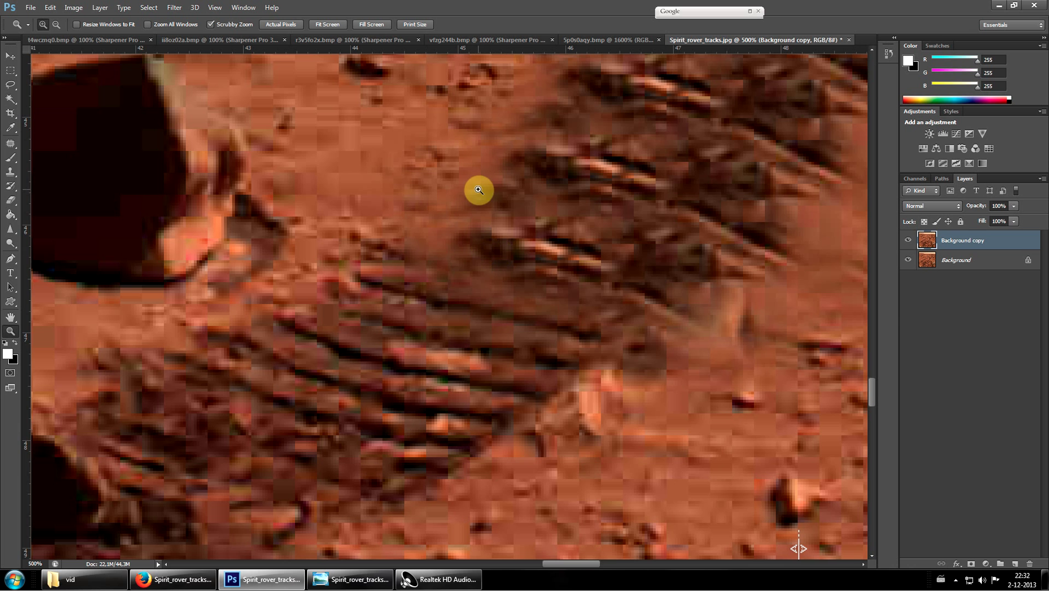
pyautogui.scroll(5, 557, 222)
pyautogui.scroll(3, 563, 223)
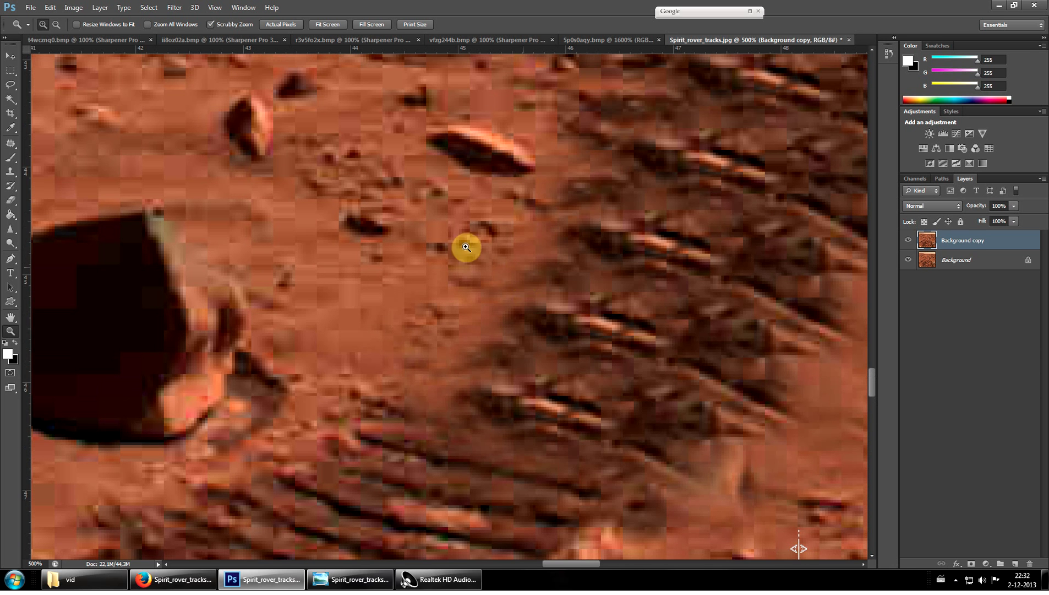
pyautogui.scroll(-4, 437, 244)
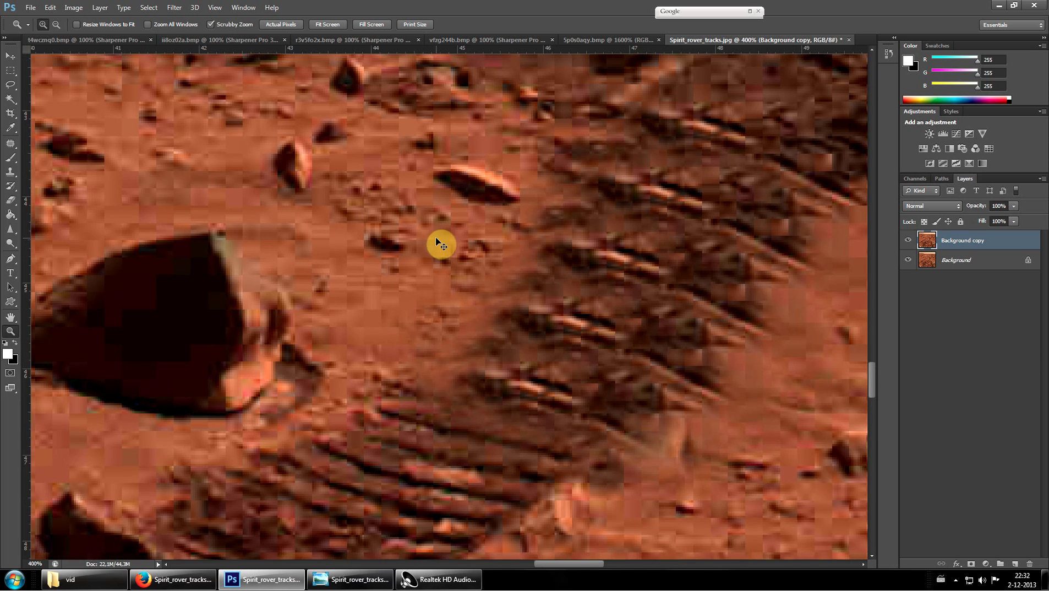
# Review the retouched track within the whole rover photo at 100% and 50%, from the foreground hardware to the distant wheel tracks
pyautogui.scroll(-1, 567, 348)
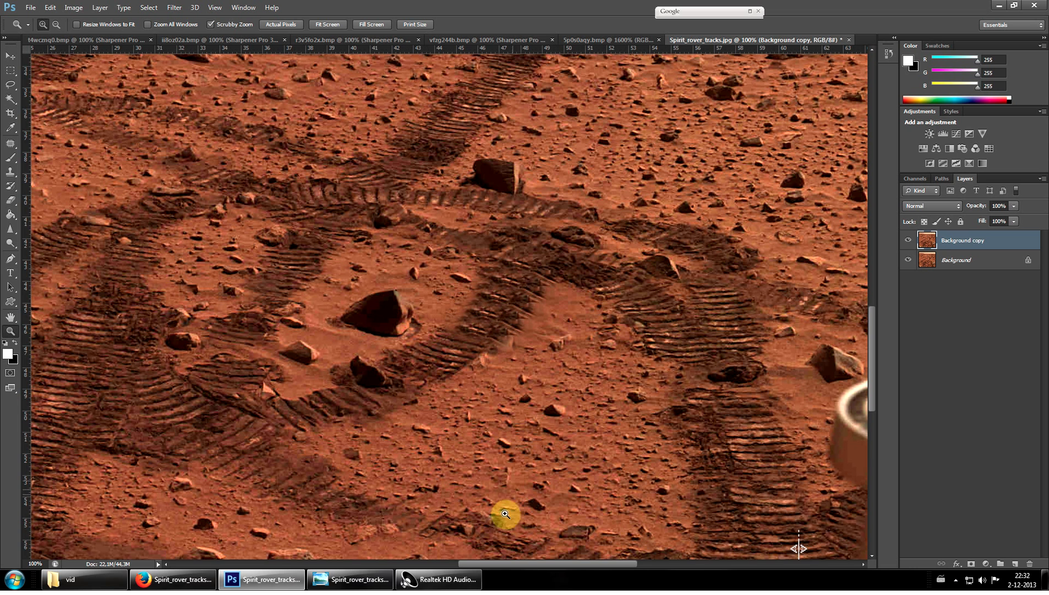
pyautogui.scroll(-2, 468, 520)
pyautogui.scroll(3, 18, 228)
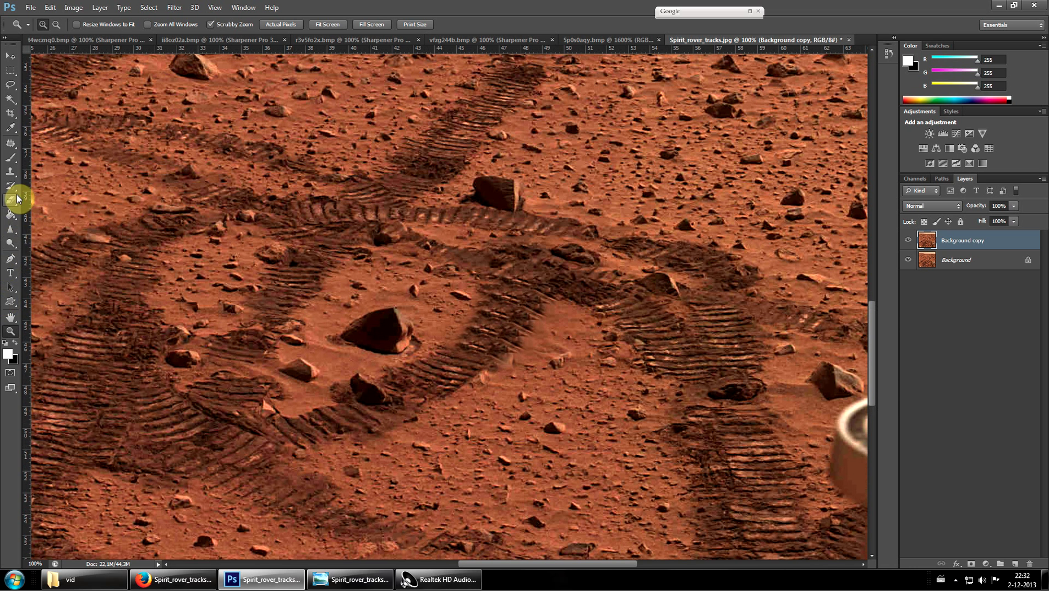
pyautogui.scroll(-6, 434, 314)
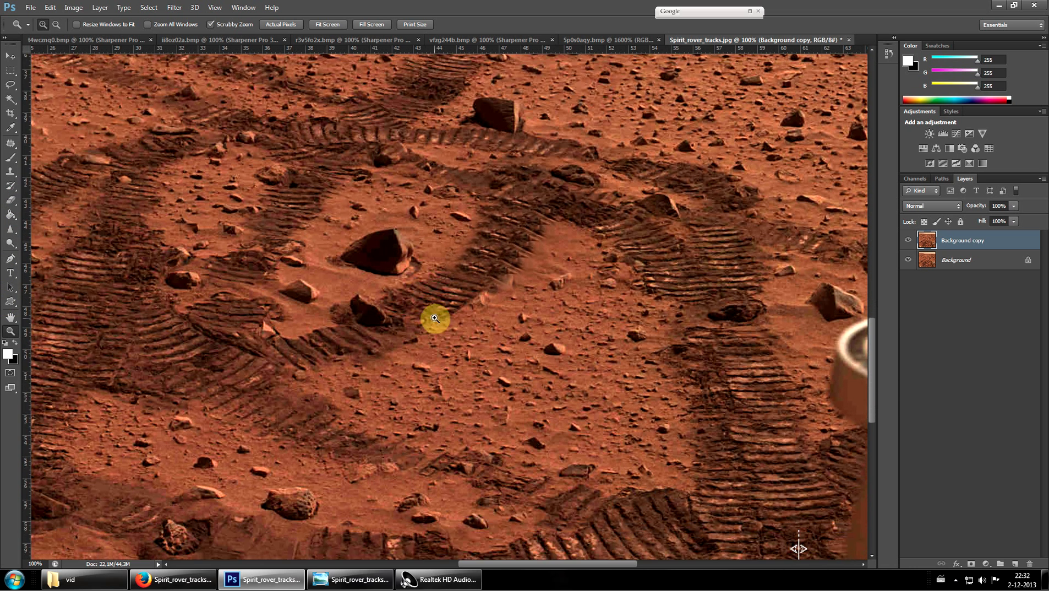
pyautogui.scroll(-3, 438, 316)
pyautogui.scroll(-10, 493, 414)
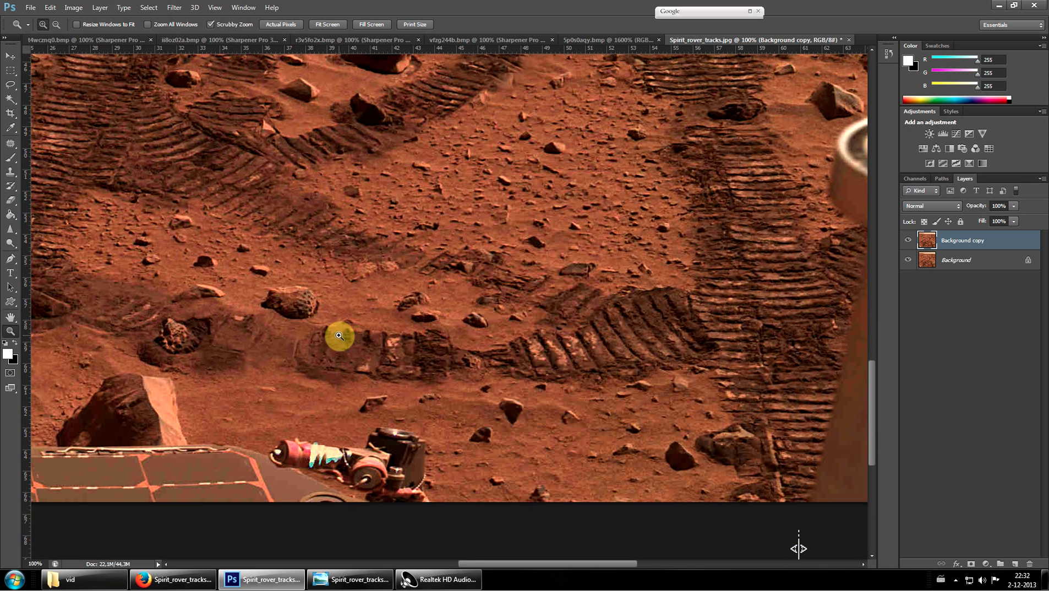
pyautogui.keyDown('alt'); pyautogui.click(257, 371); pyautogui.keyUp('alt')
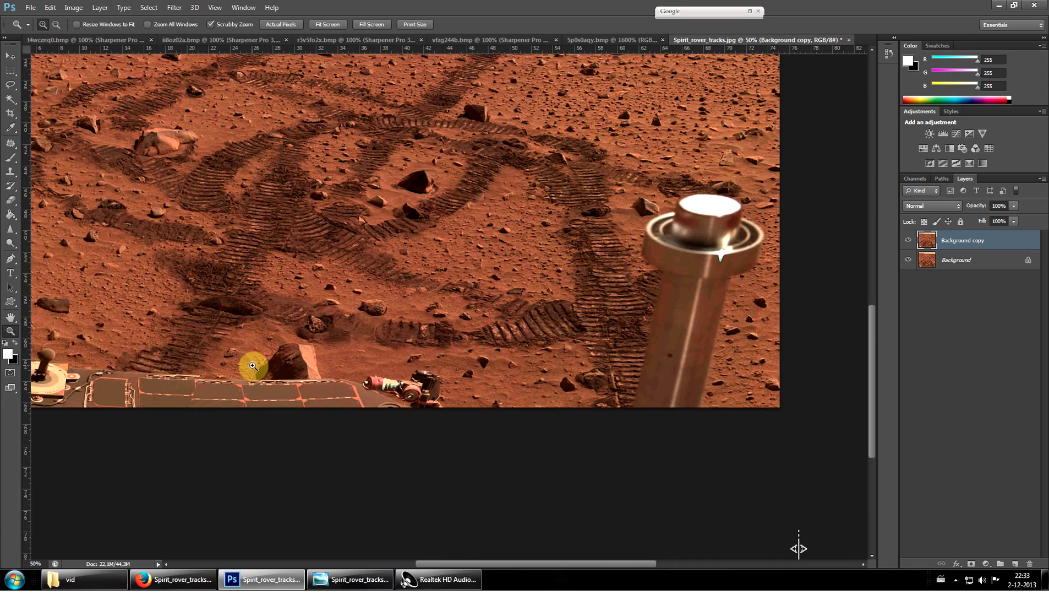
pyautogui.scroll(15, 333, 222)
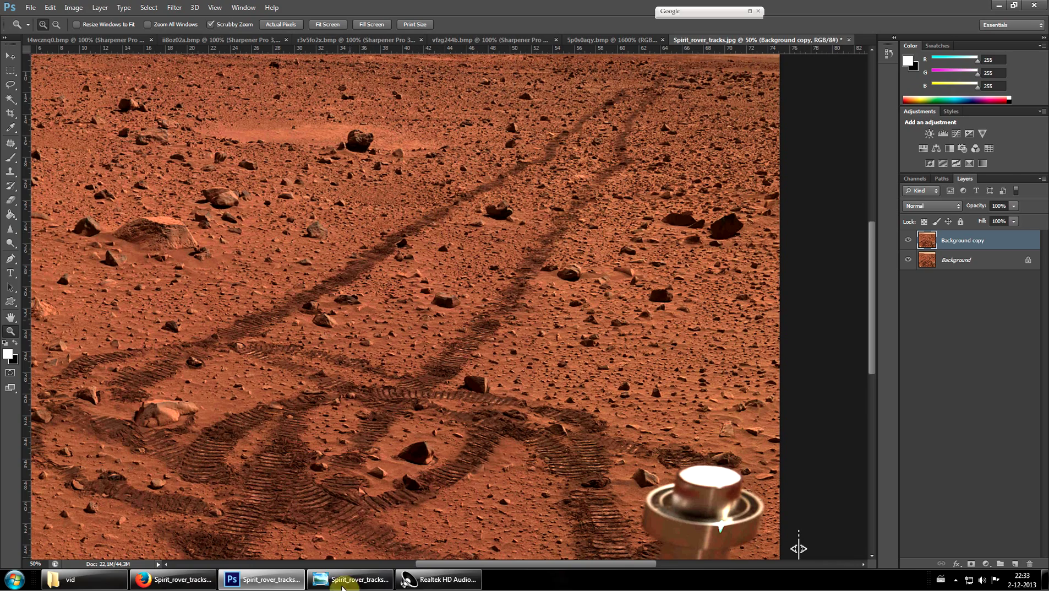
# Switch to the vfzg244b.bmp document and hide its Sharpener Pro 3, Levels 1 and Background copy layers, leaving only Background visible
pyautogui.click(266, 584)
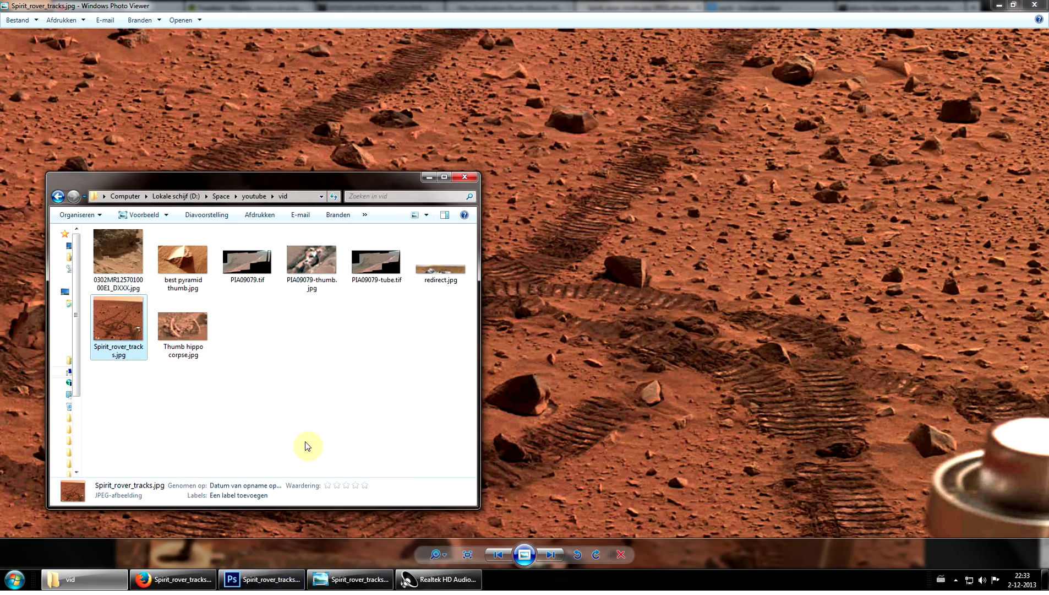
pyautogui.hotkey('alt', 'Tab')
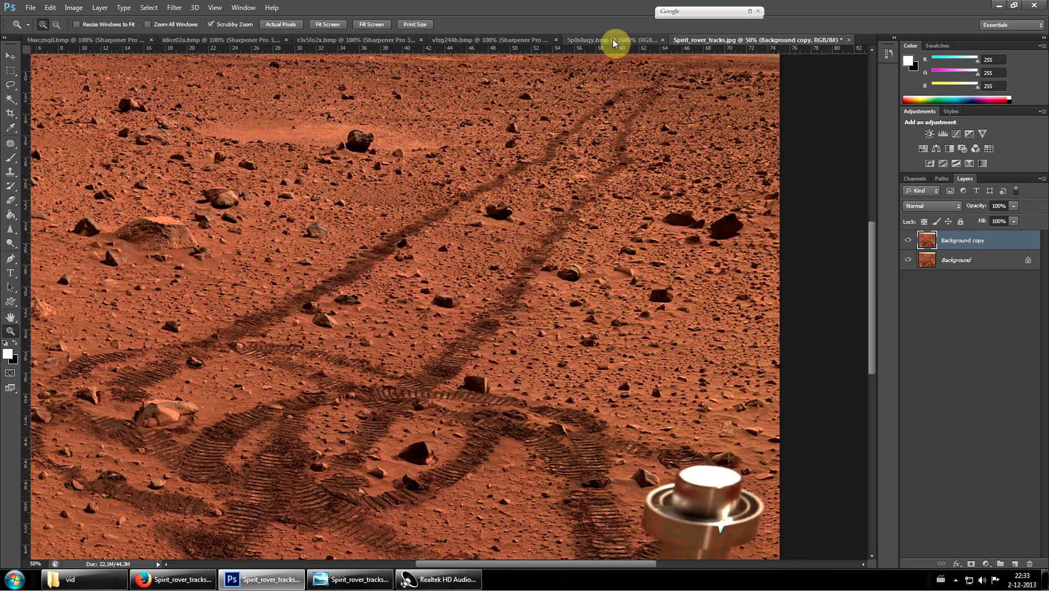
pyautogui.click(612, 39)
pyautogui.click(498, 39)
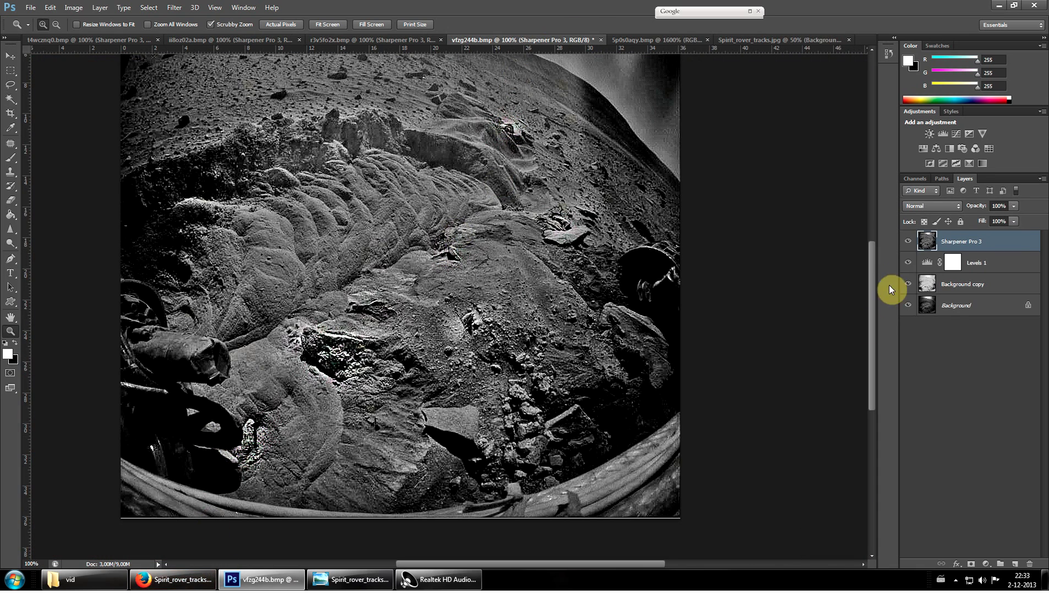
pyautogui.moveTo(915, 244); pyautogui.dragTo(907, 287)
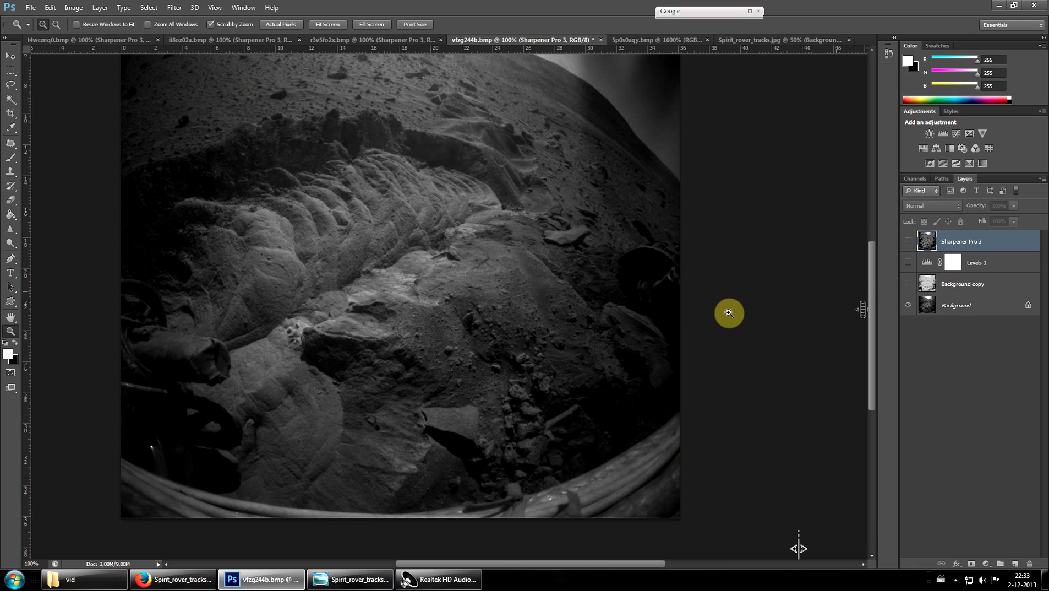
# Examine the dark rover wheel and the shadowed ground around it in the unprocessed vfzg244b.bmp image at 400% to 600%
pyautogui.scroll(2, 397, 291)
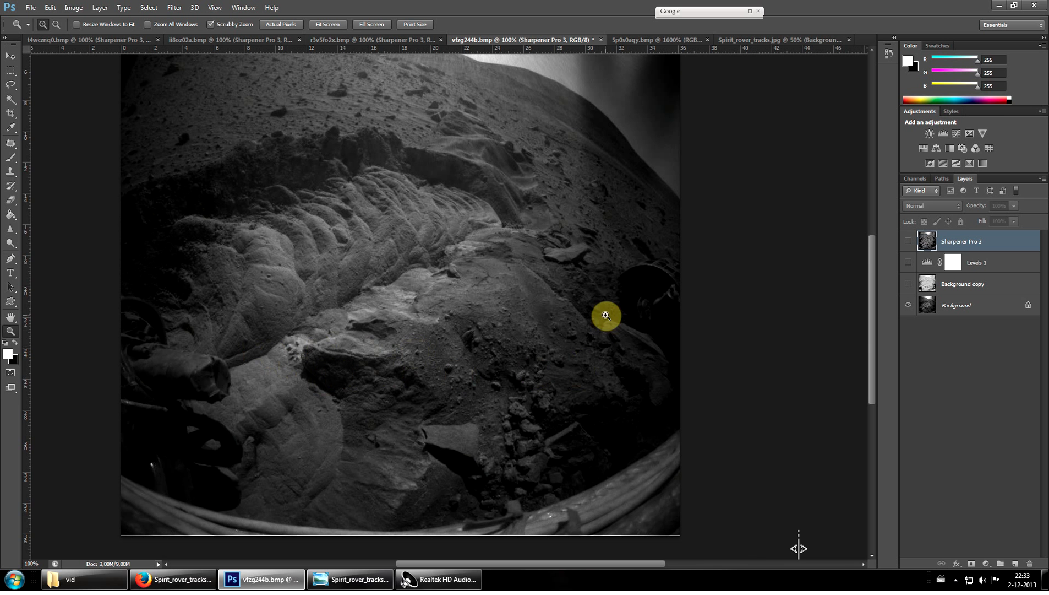
pyautogui.moveTo(605, 314); pyautogui.dragTo(623, 353)
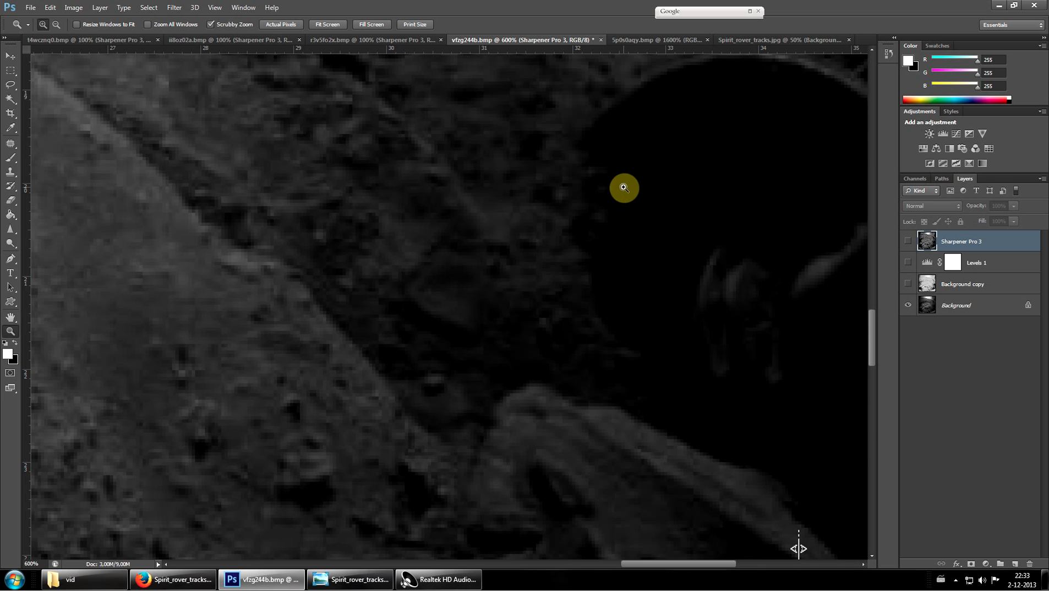
pyautogui.scroll(3, 624, 188)
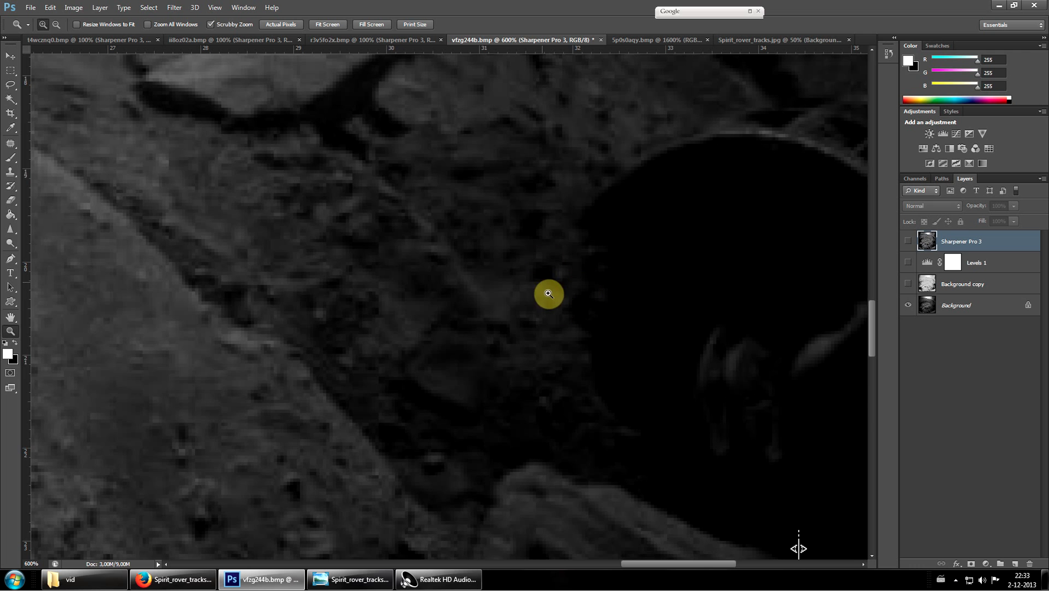
pyautogui.scroll(-1, 593, 360)
pyautogui.keyDown('alt'); pyautogui.click(593, 361); pyautogui.keyUp('alt')
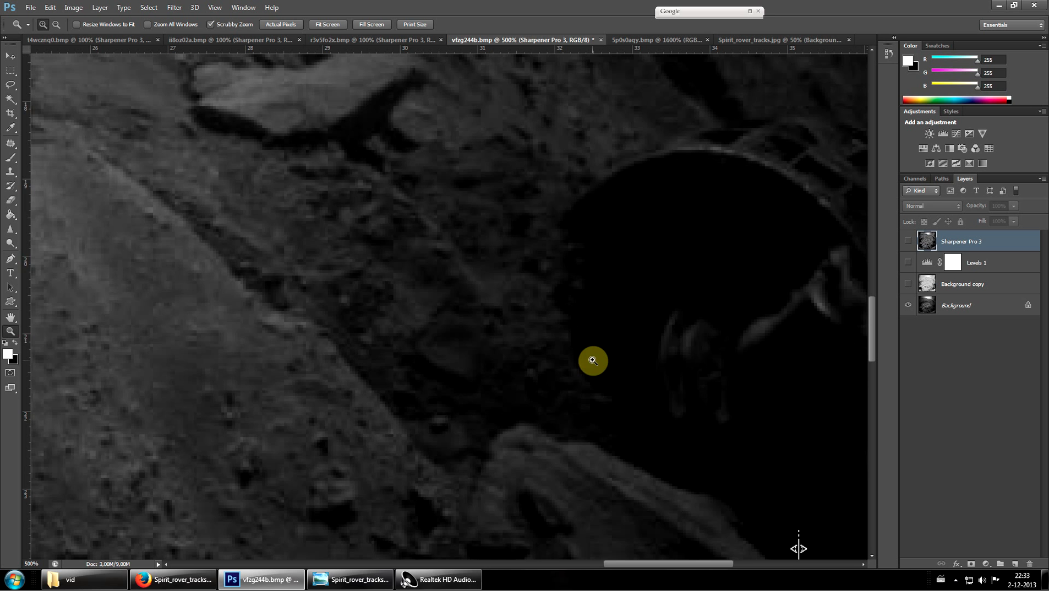
pyautogui.keyDown('alt'); pyautogui.click(593, 361); pyautogui.keyUp('alt')
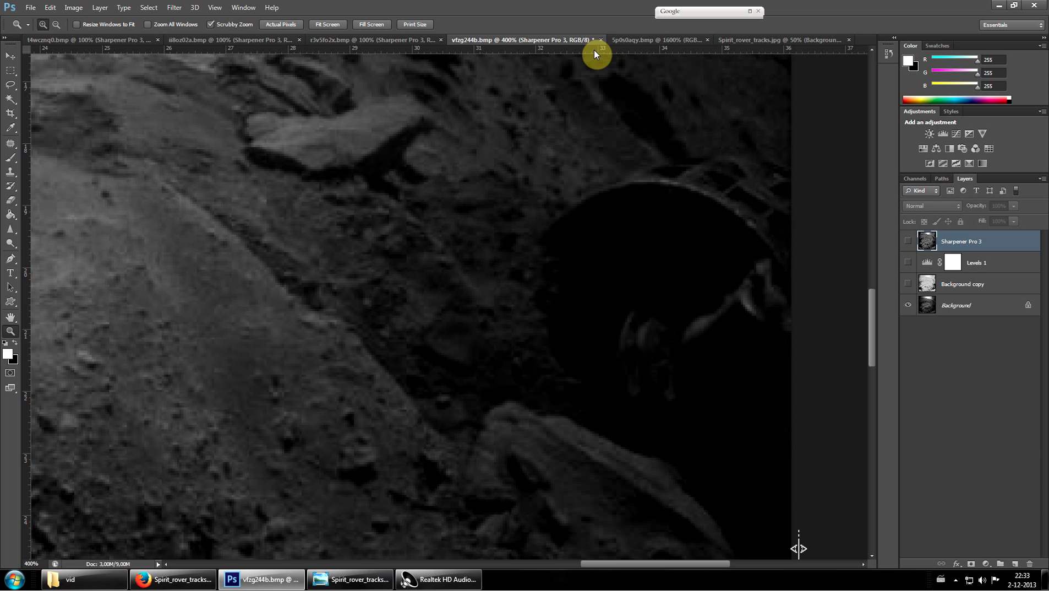
# Examine the dark rover wheel, the rocks next to it and the shadowed ground below in vfzg244b.bmp at 300%
pyautogui.scroll(-2, 595, 178)
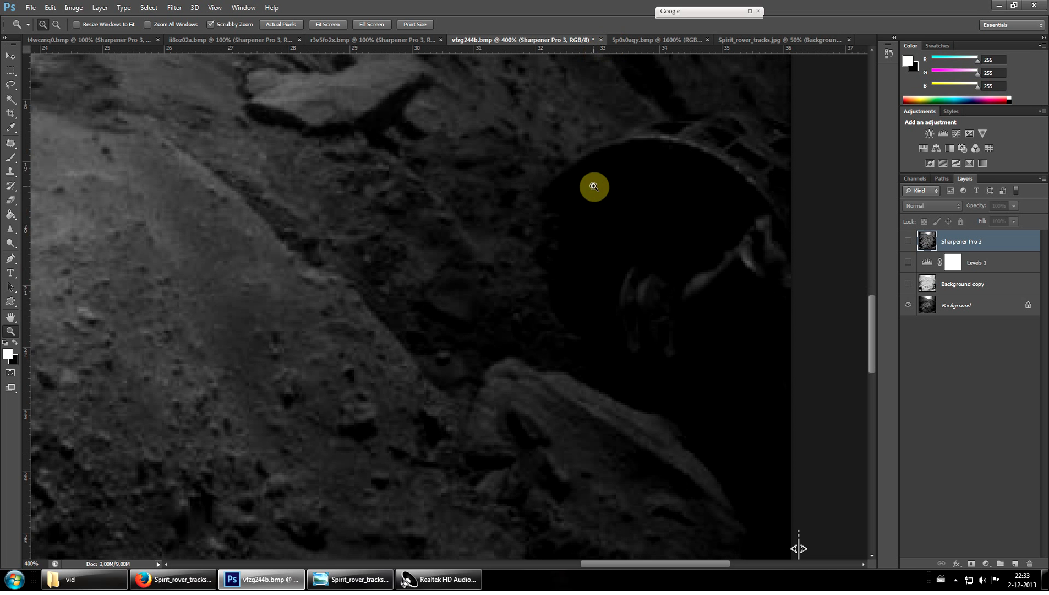
pyautogui.keyDown('alt'); pyautogui.click(594, 186); pyautogui.keyUp('alt')
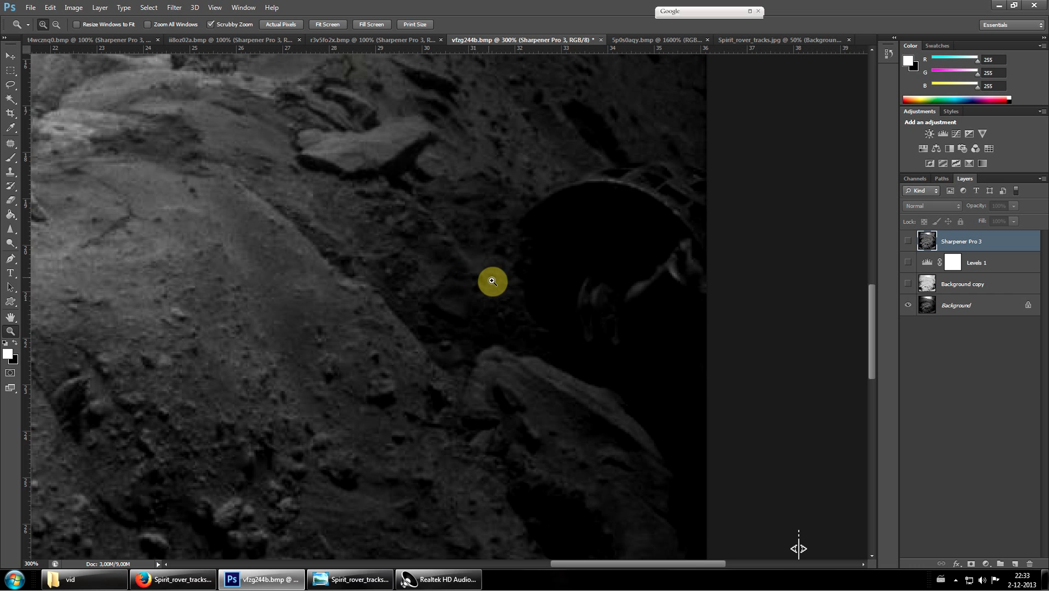
pyautogui.scroll(6, 432, 188)
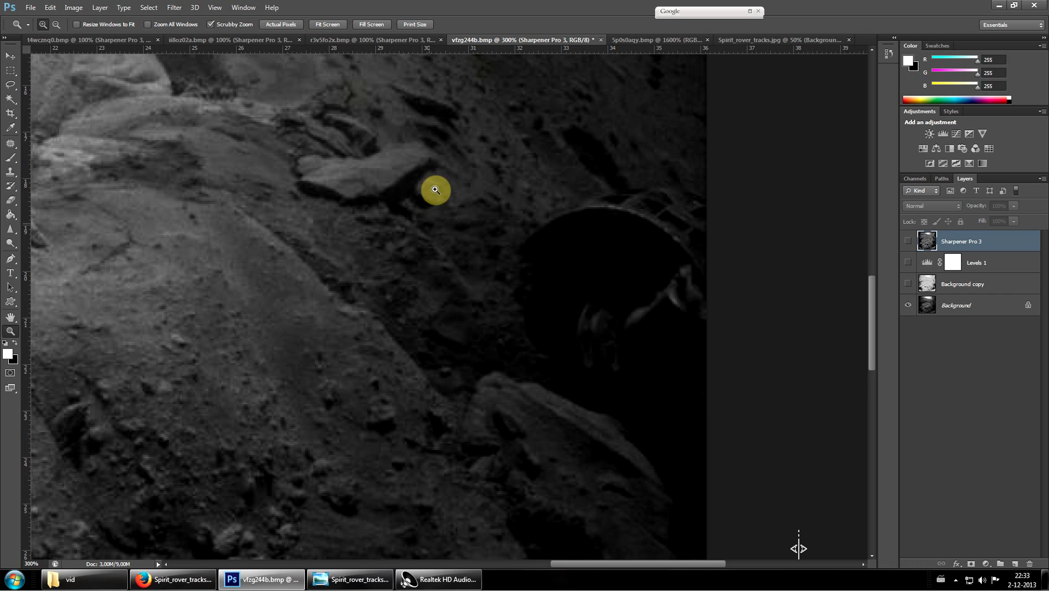
pyautogui.scroll(1, 487, 245)
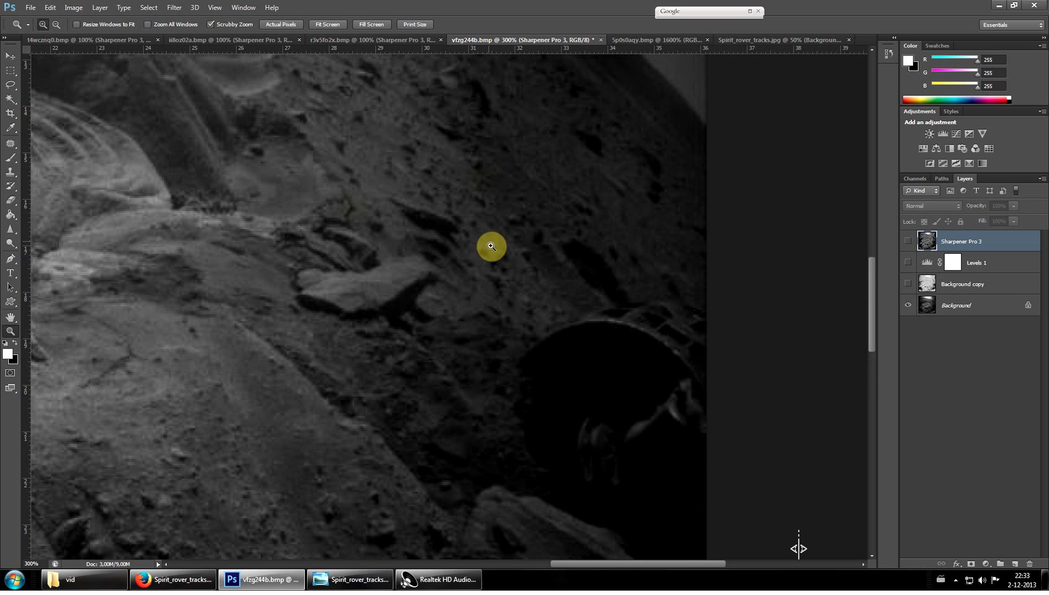
pyautogui.scroll(-2, 490, 257)
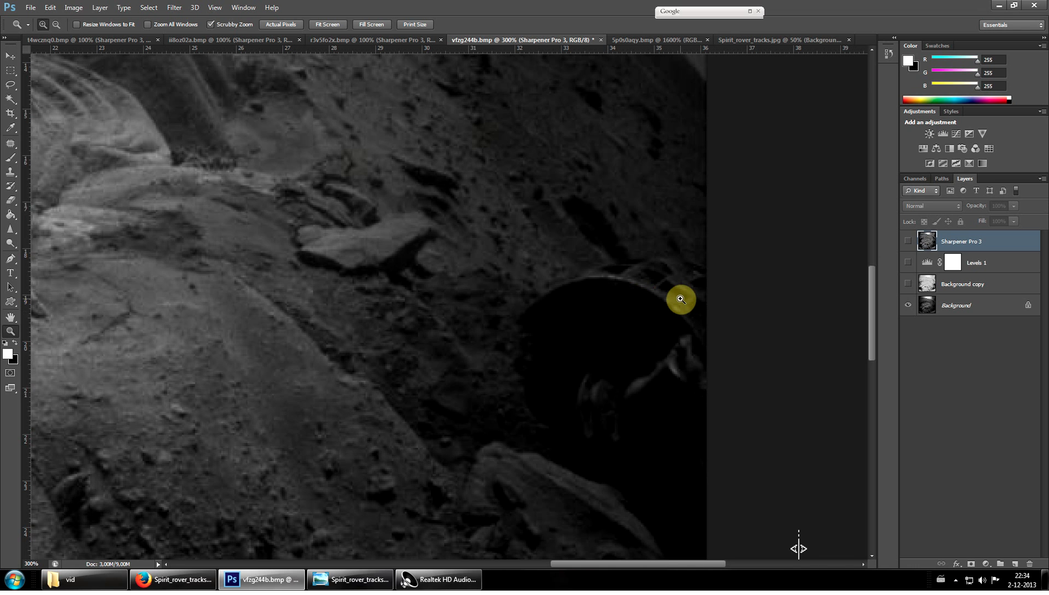
pyautogui.scroll(-6, 655, 310)
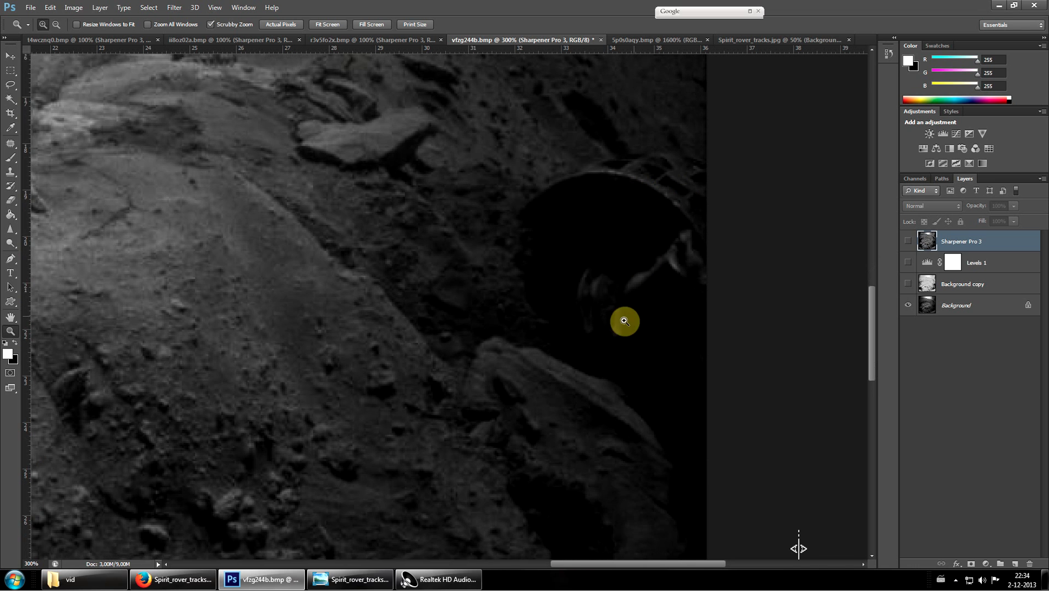
pyautogui.scroll(-2, 576, 324)
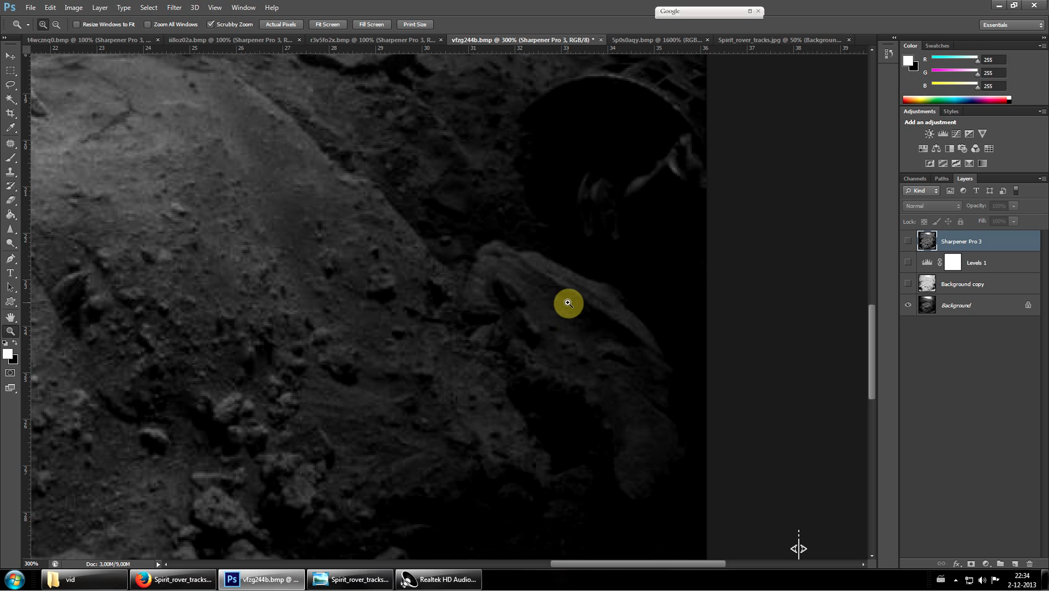
pyautogui.scroll(-2, 558, 306)
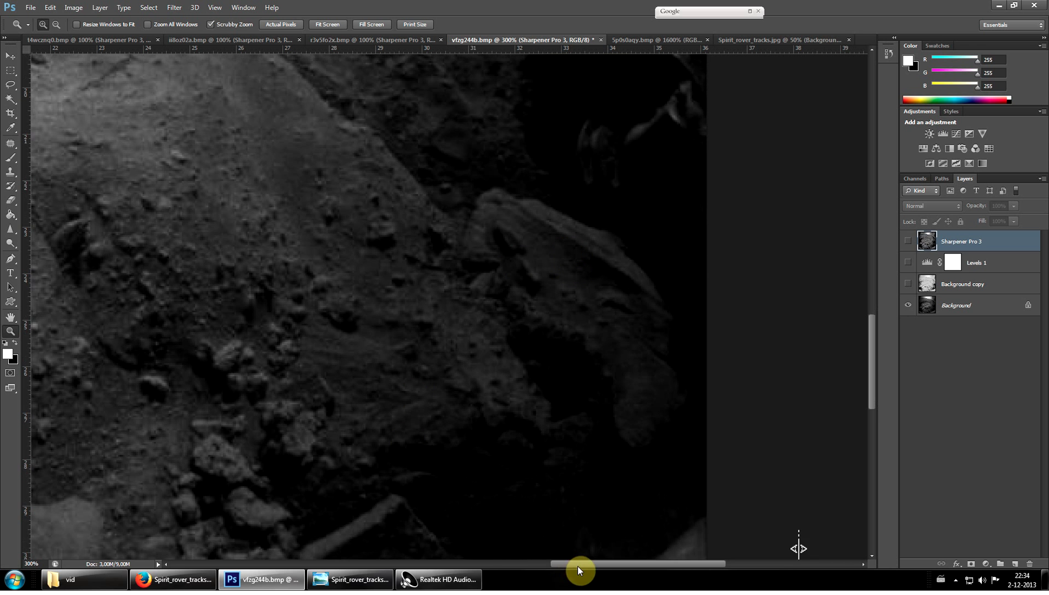
# Examine the ridged wheel-track soil and the shadowed rover hardware beside it in the unprocessed image at 200%
pyautogui.moveTo(577, 564); pyautogui.dragTo(534, 283)
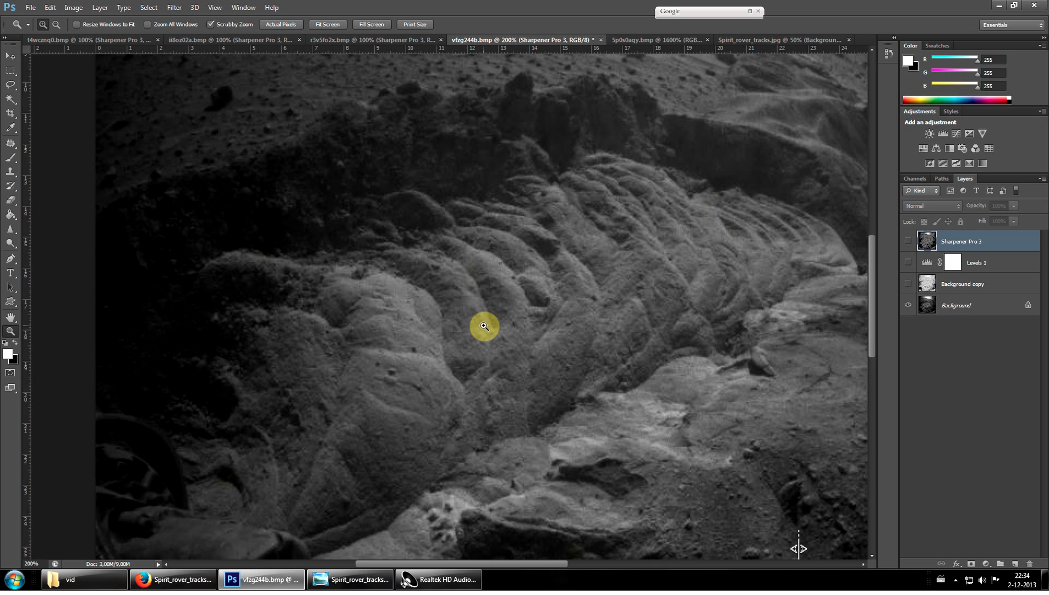
pyautogui.scroll(2, 437, 340)
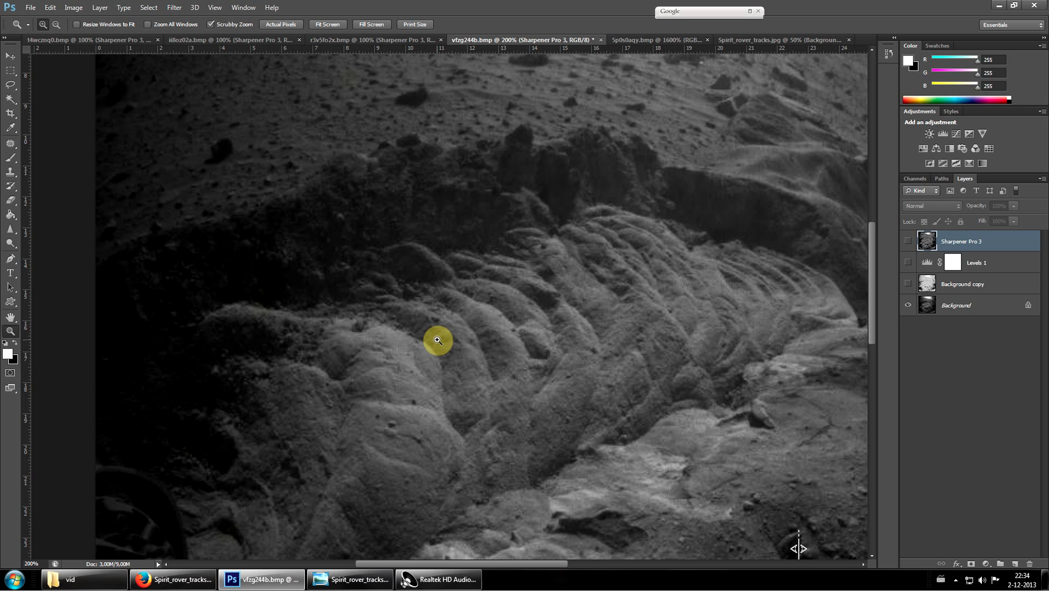
pyautogui.scroll(-5, 440, 352)
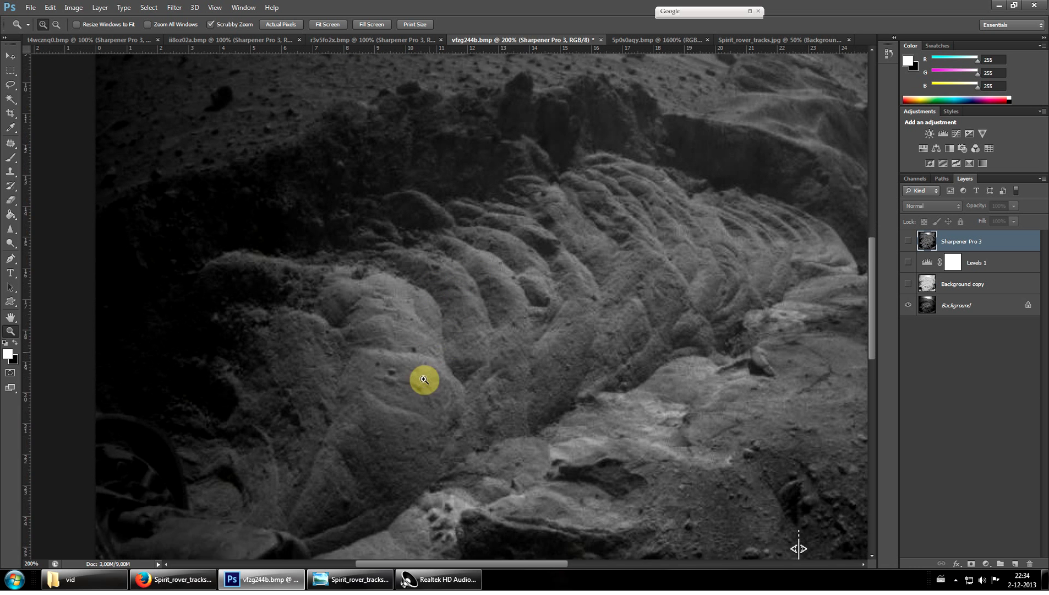
pyautogui.scroll(-3, 331, 392)
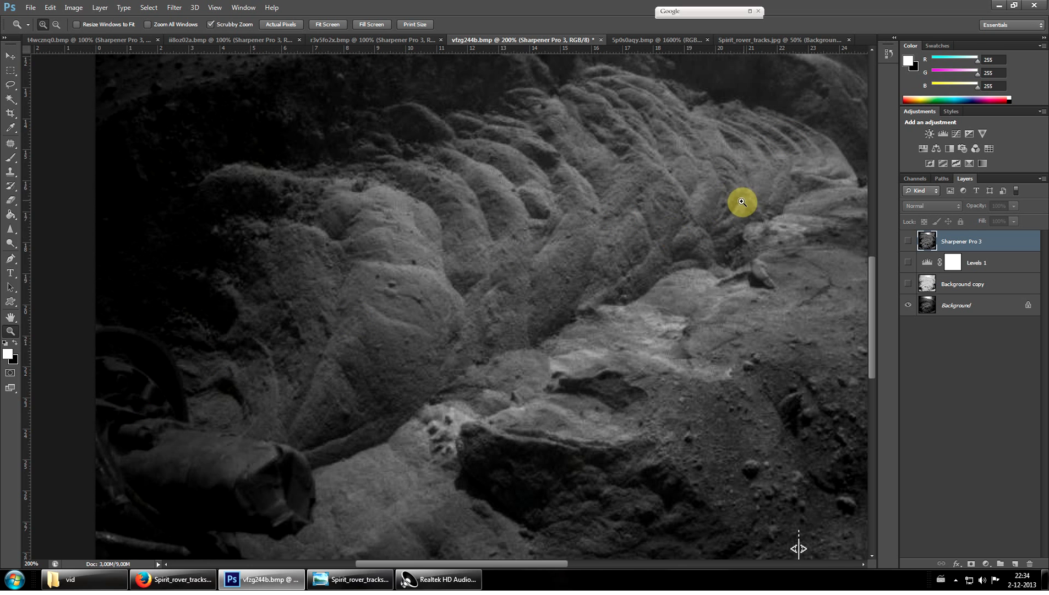
pyautogui.scroll(-2, 639, 333)
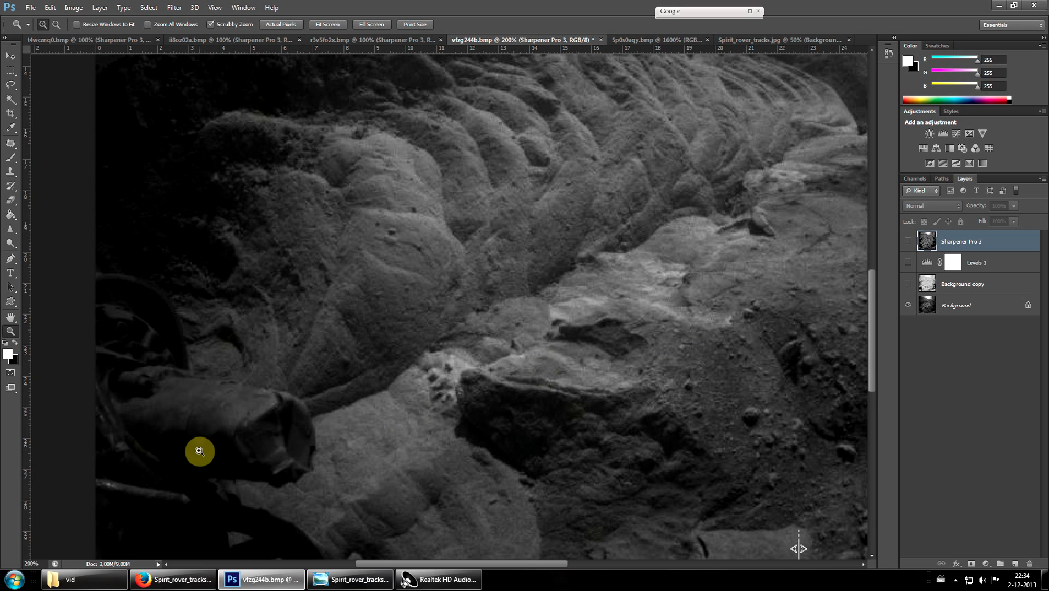
pyautogui.scroll(-3, 204, 451)
pyautogui.scroll(-5, 207, 452)
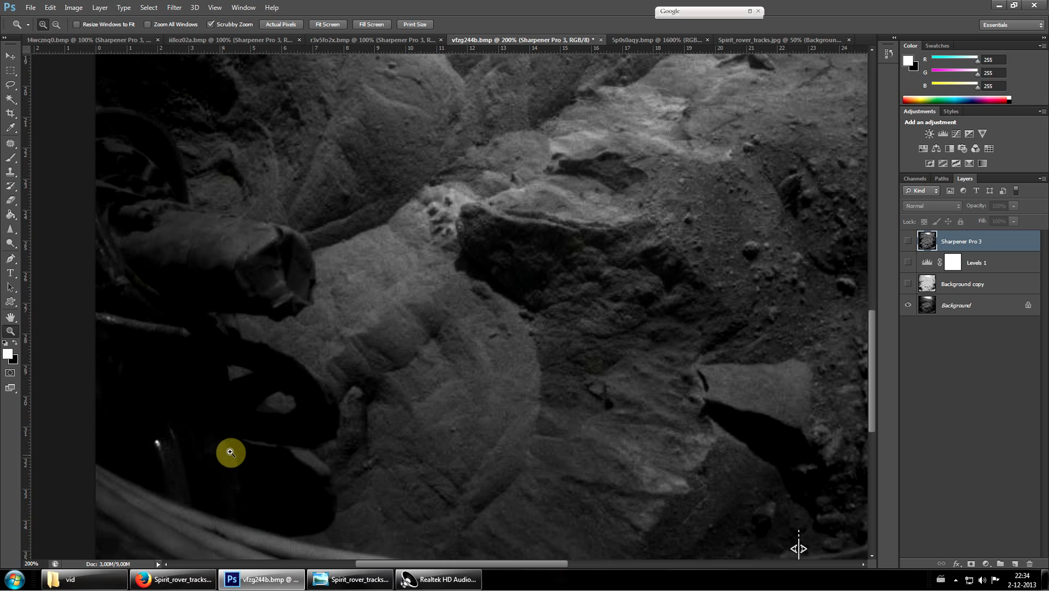
pyautogui.scroll(2, 281, 292)
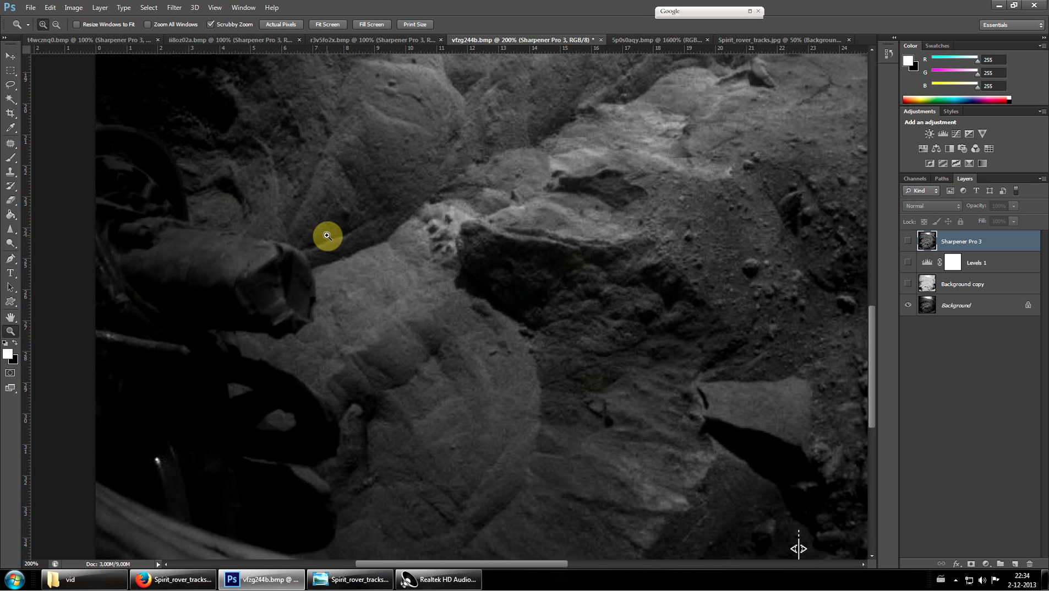
pyautogui.scroll(6, 327, 235)
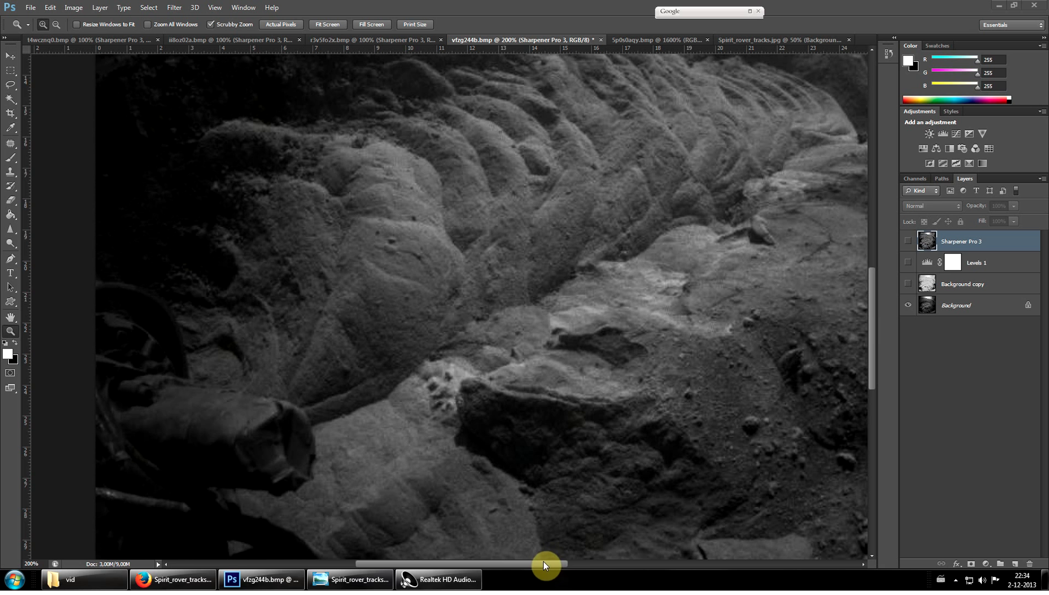
# Duplicate the Background layer of vfzg244b.bmp for local retouching of the small dark round object beyond the ridged track
pyautogui.moveTo(555, 566); pyautogui.dragTo(639, 563)
pyautogui.scroll(4, 600, 325)
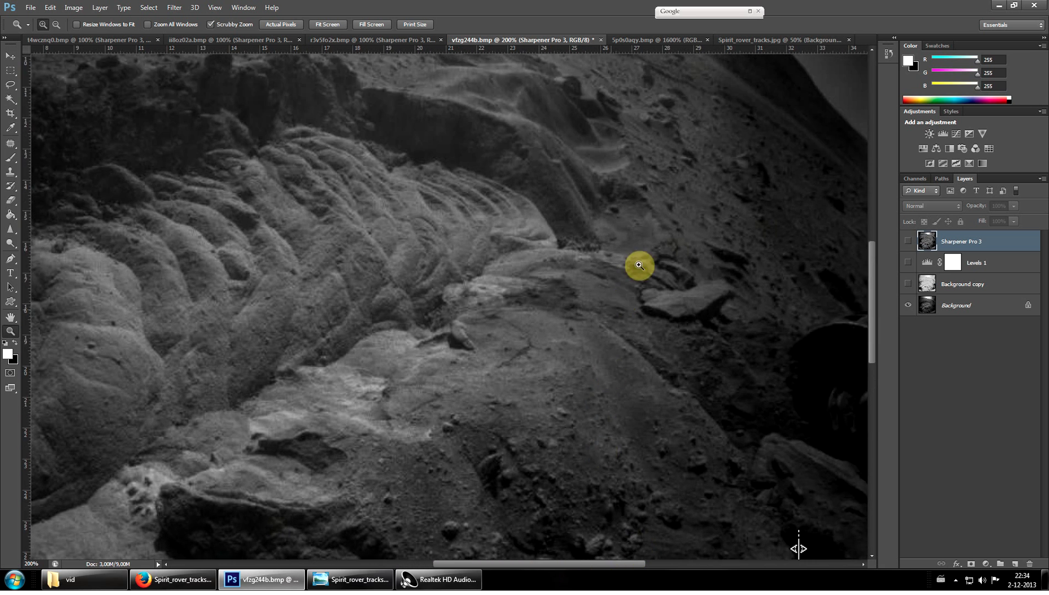
pyautogui.scroll(6, 639, 265)
pyautogui.moveTo(601, 259); pyautogui.dragTo(572, 266)
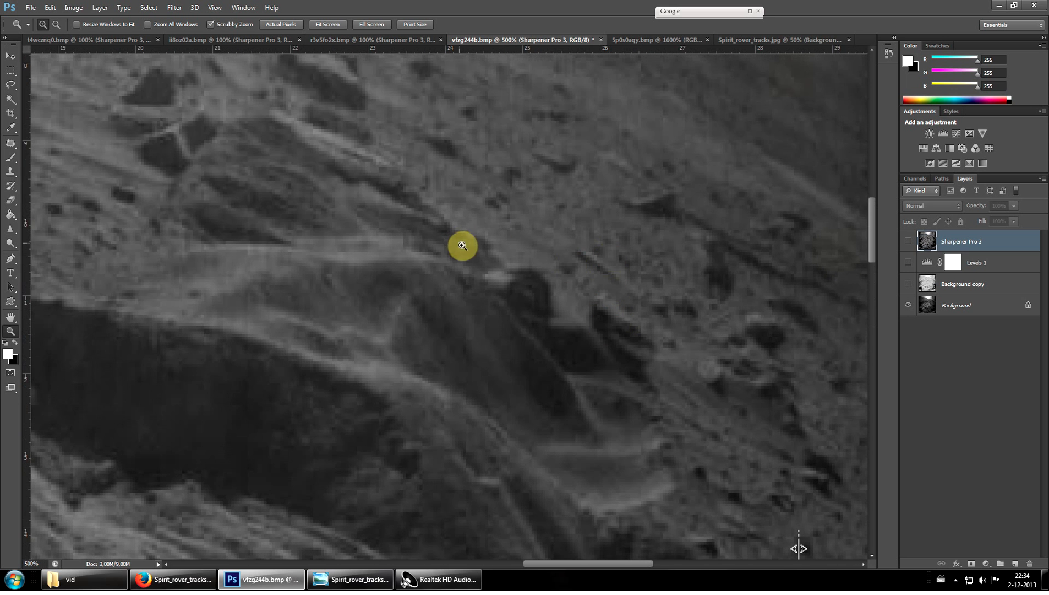
pyautogui.click(553, 307)
pyautogui.click(11, 229)
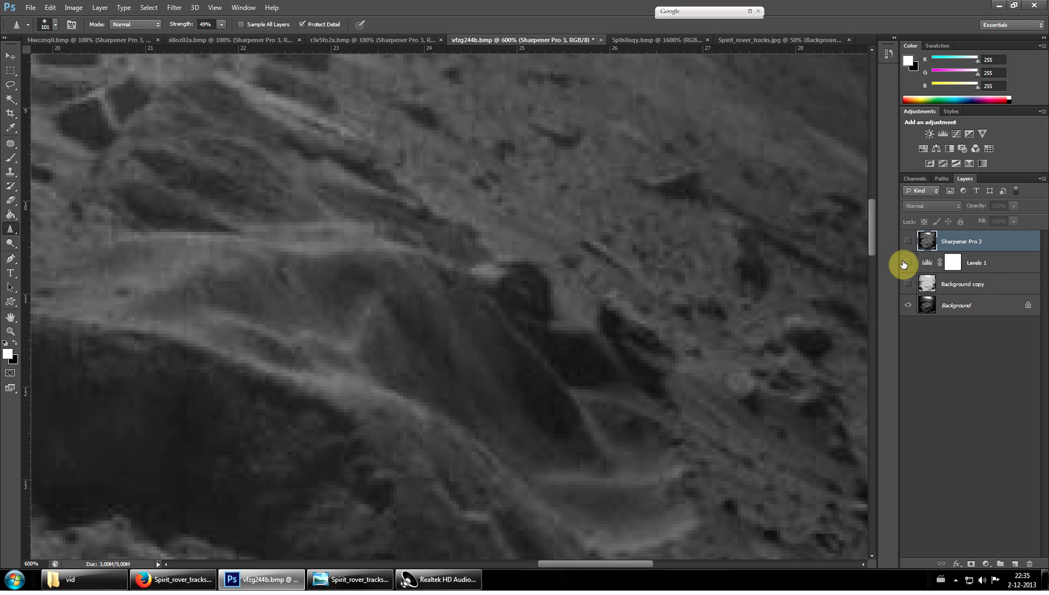
pyautogui.click(954, 306)
pyautogui.rightClick(960, 306)
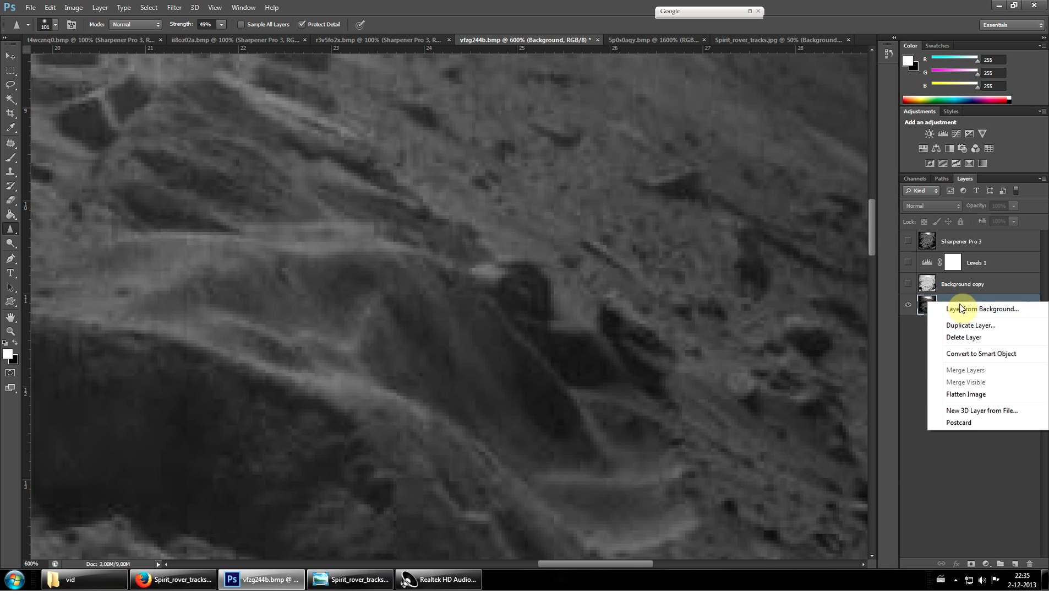
pyautogui.click(966, 327)
pyautogui.press('Return')
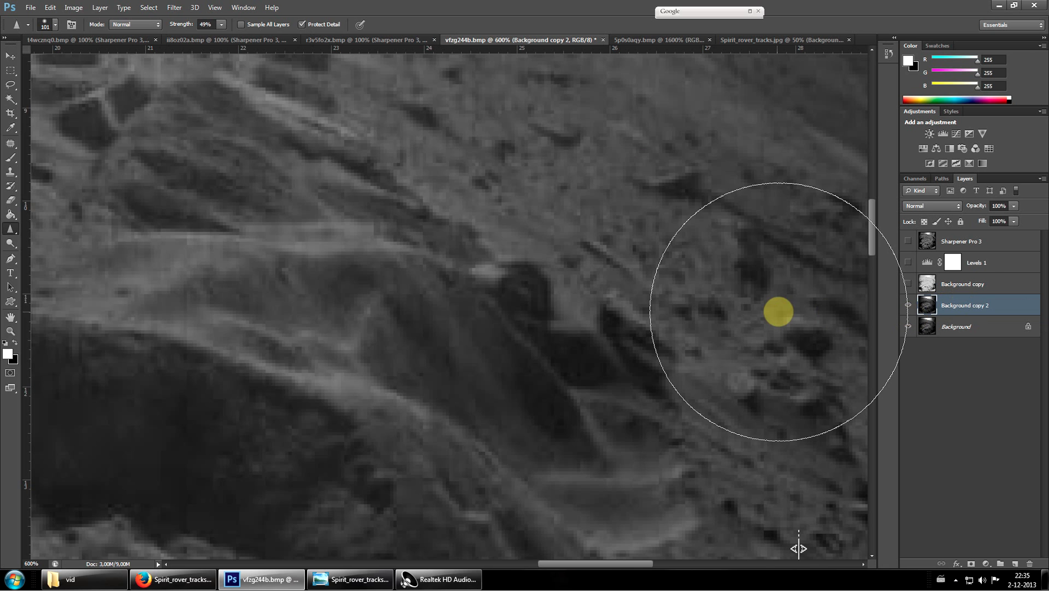
# Lighten the small round object and the ground around it with the Dodge tool, and sharpen it with a 42 px brush
pyautogui.click(11, 243)
pyautogui.moveTo(527, 306); pyautogui.dragTo(521, 316)
pyautogui.click(11, 228)
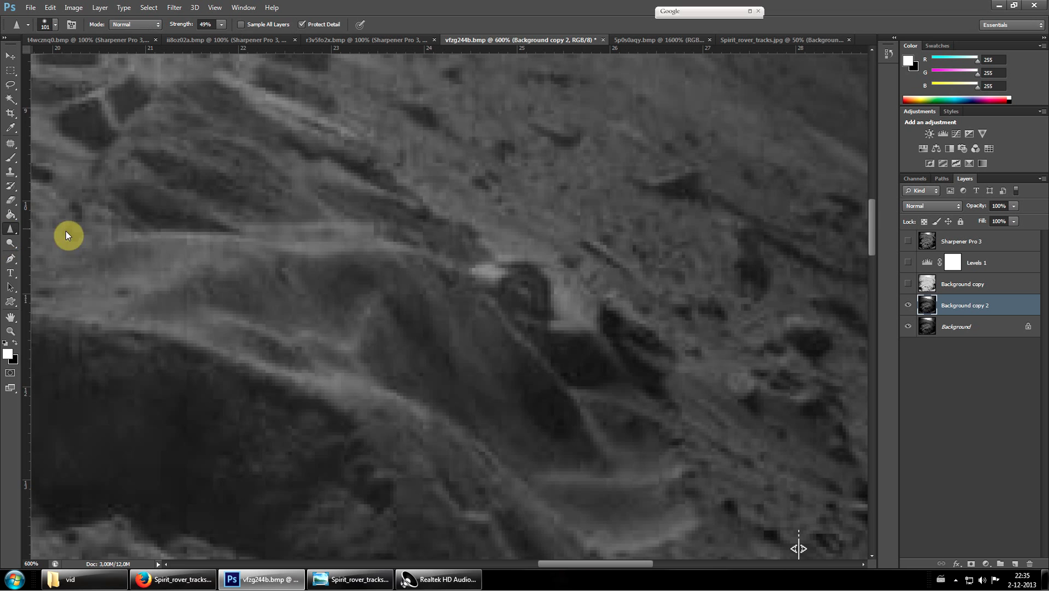
pyautogui.moveTo(67, 234); pyautogui.dragTo(182, 232)
pyautogui.click(55, 24)
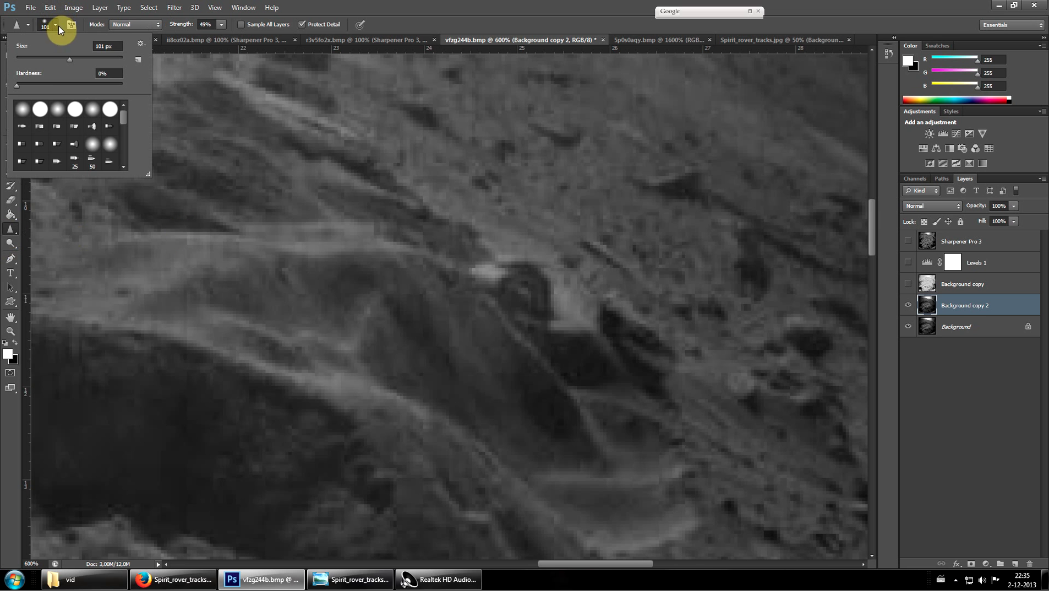
pyautogui.moveTo(46, 56); pyautogui.dragTo(39, 58)
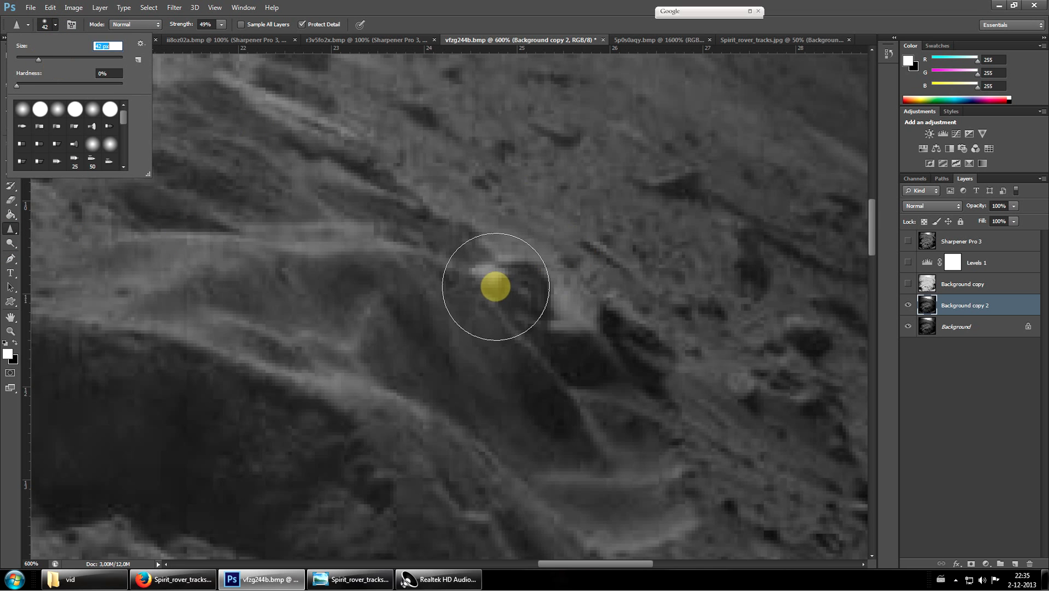
pyautogui.click(496, 283)
pyautogui.moveTo(501, 309); pyautogui.dragTo(573, 308)
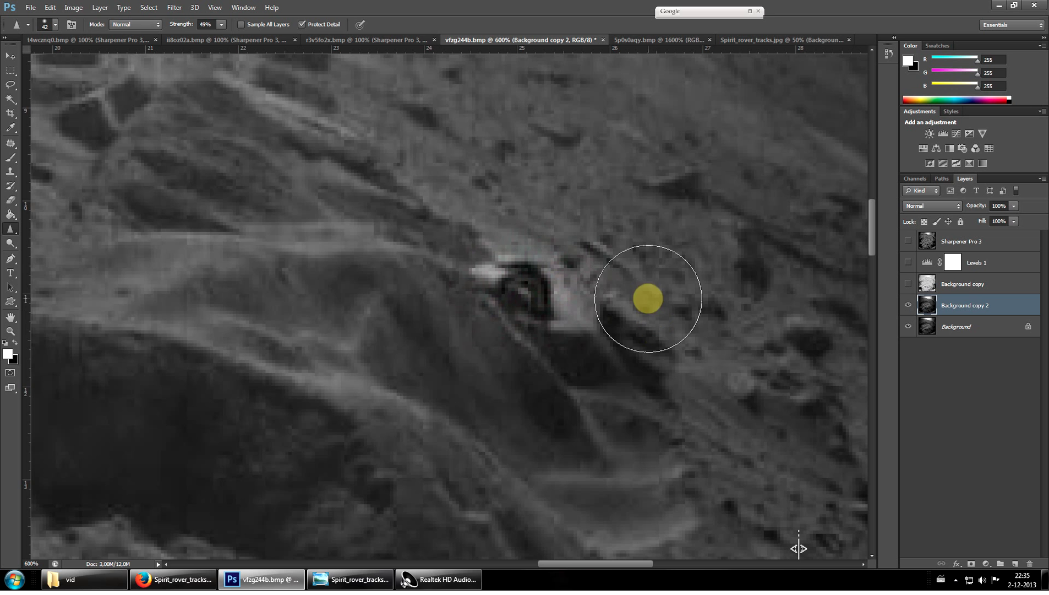
# Apply another Sharpen stroke across the round object and its bright surroundings on Background copy 2, and inspect its outline
pyautogui.scroll(4, 678, 234)
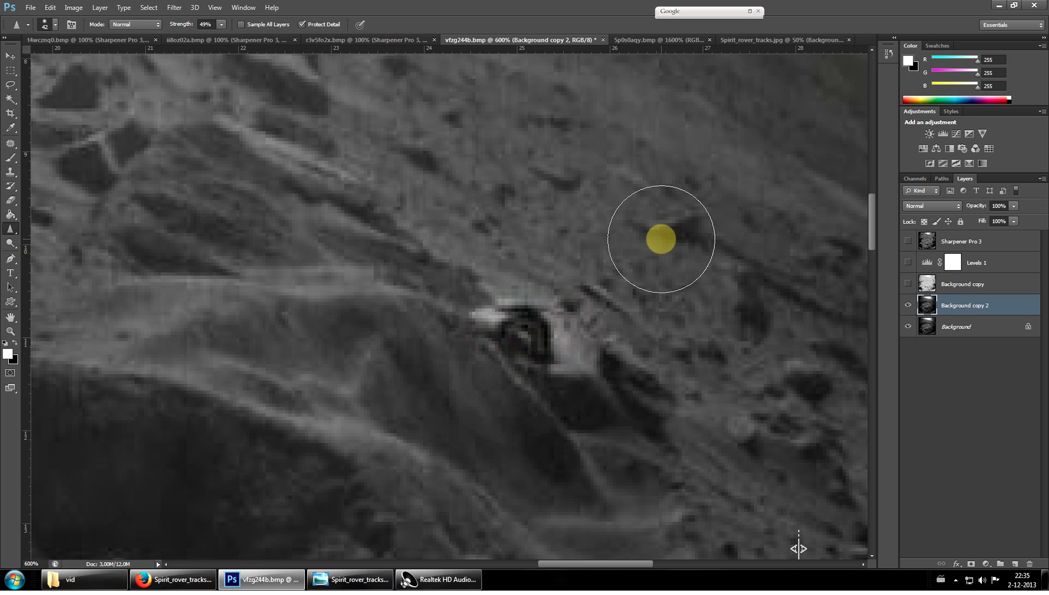
pyautogui.scroll(-5, 628, 205)
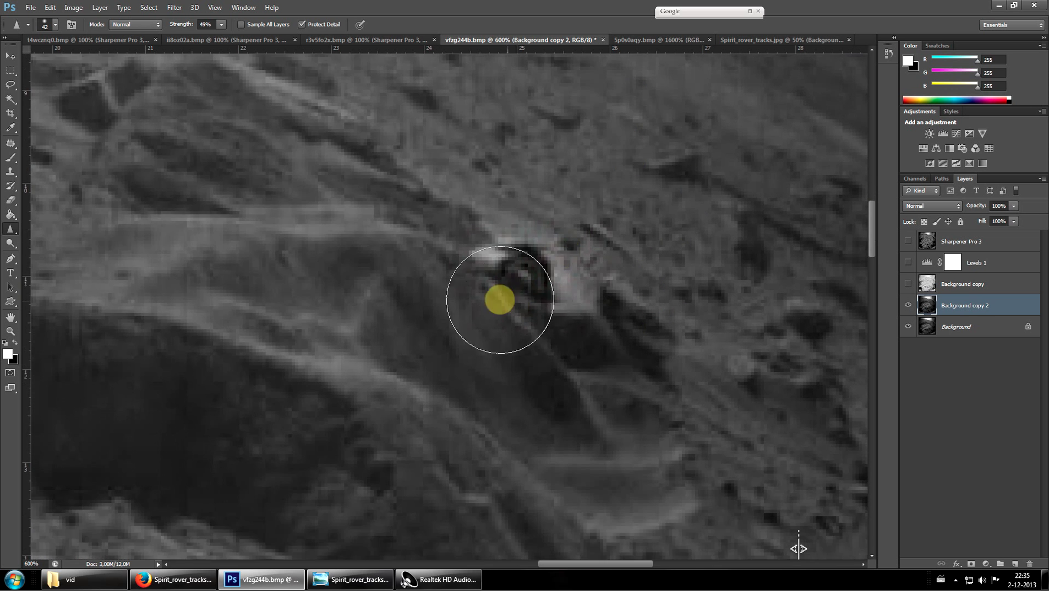
pyautogui.moveTo(499, 299)
pyautogui.mouseDown()
pyautogui.moveTo(487, 269)
pyautogui.moveTo(620, 340)
pyautogui.moveTo(568, 309)
pyautogui.mouseUp()
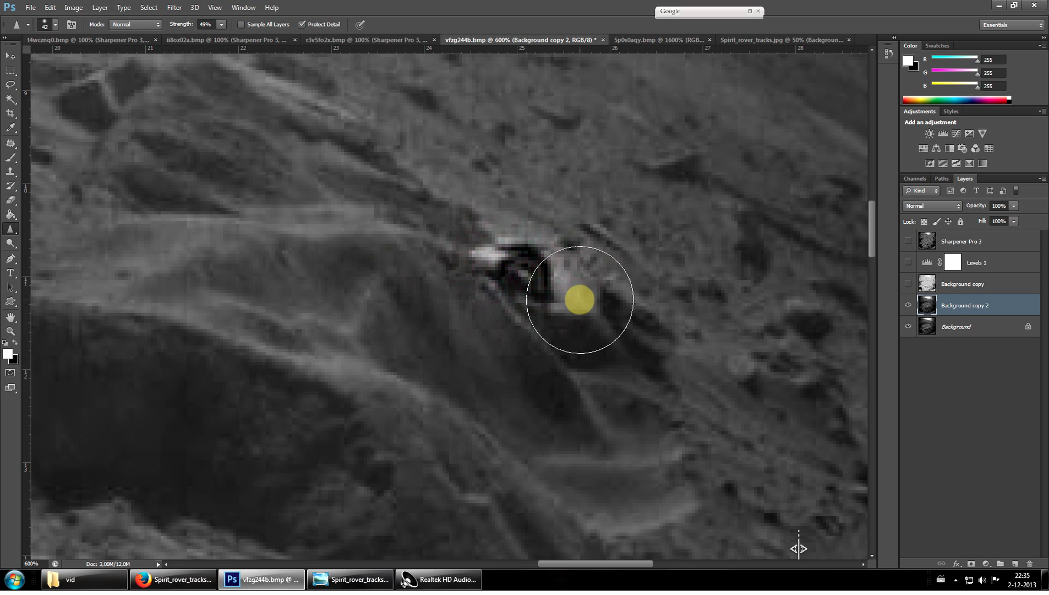
pyautogui.scroll(-1, 545, 251)
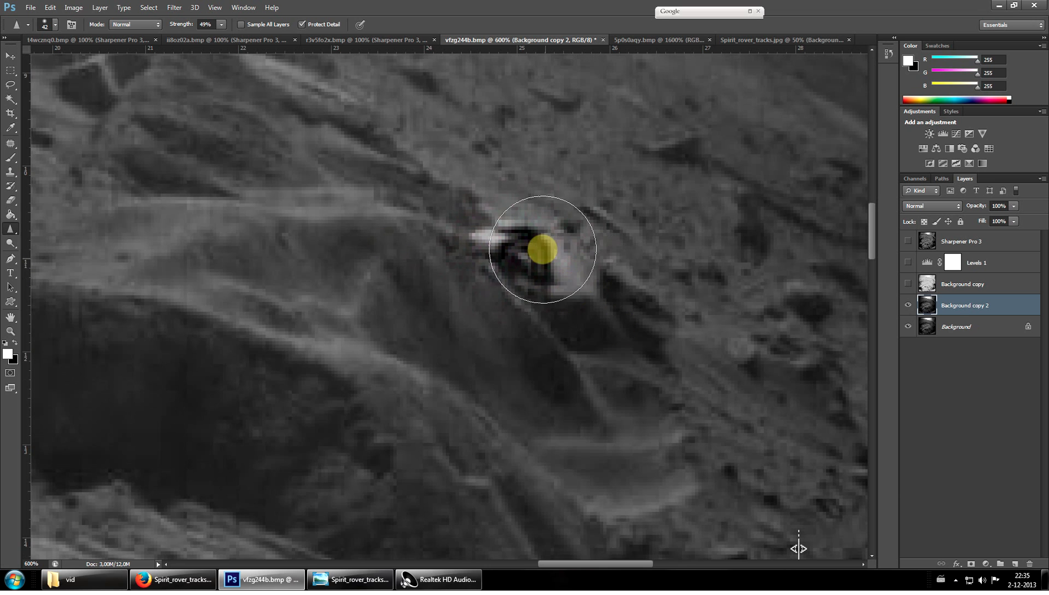
pyautogui.click(7, 57)
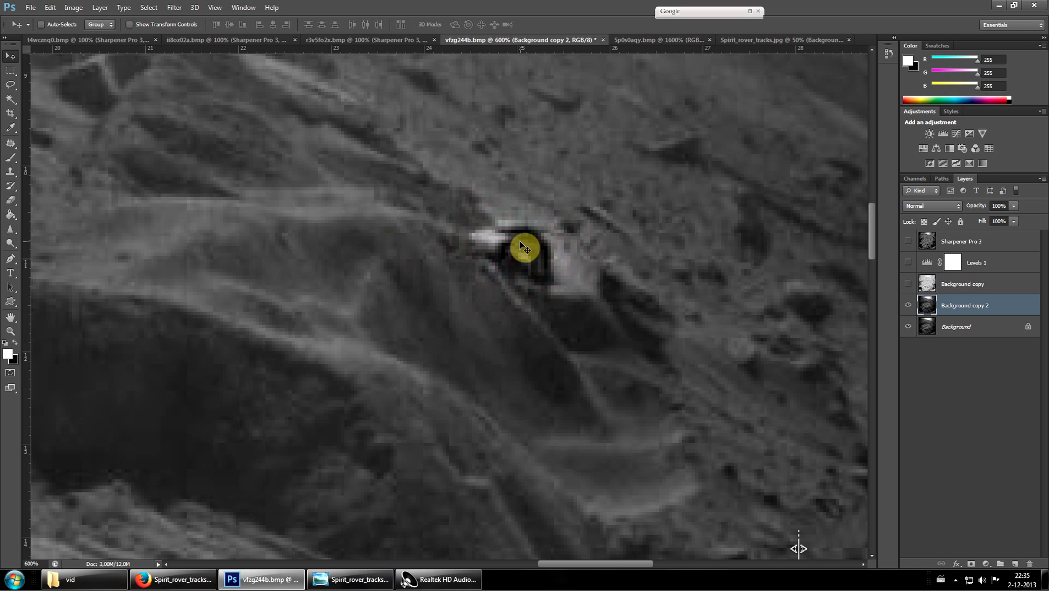
pyautogui.moveTo(521, 245); pyautogui.dragTo(509, 280)
pyautogui.moveTo(520, 258); pyautogui.dragTo(512, 292)
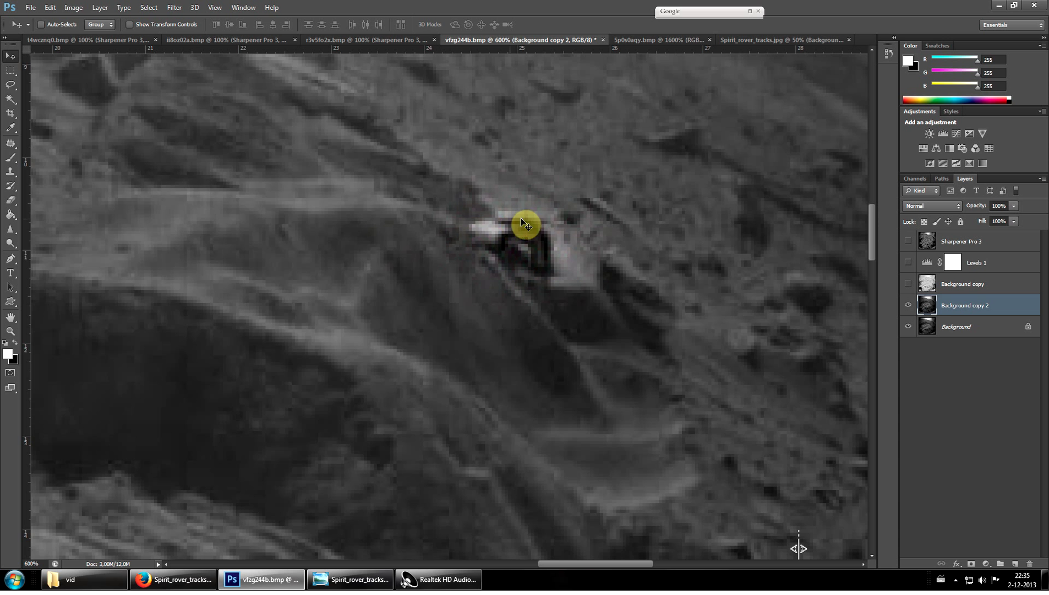
# Sharpen the small protruding rock and its shadow beside the near end of the ridged track on Background copy 2 with a 42 px brush
pyautogui.scroll(-5, 515, 428)
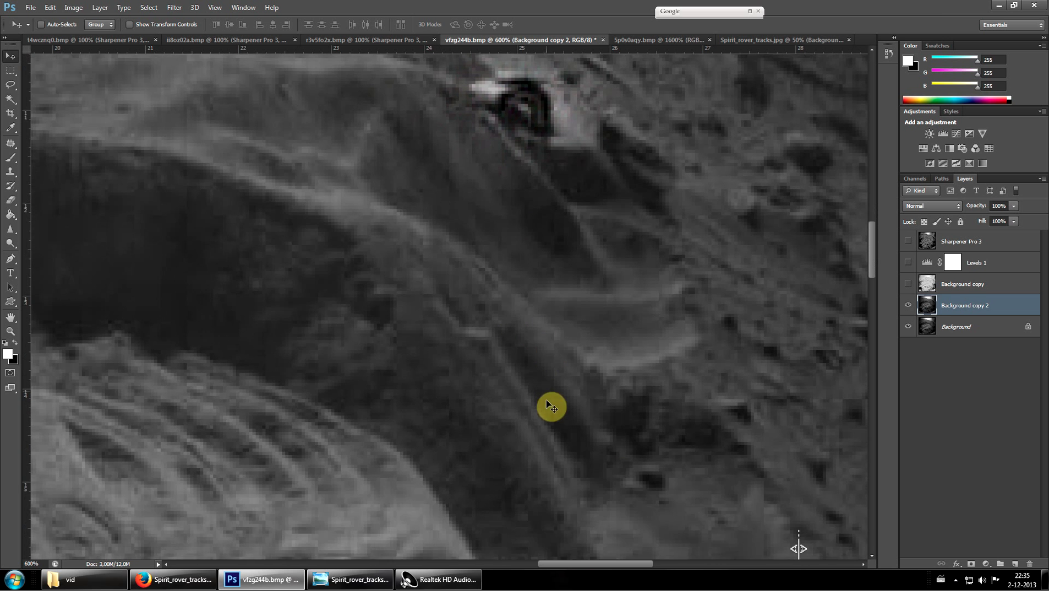
pyautogui.scroll(-5, 551, 407)
pyautogui.hotkey('ctrl', '-')
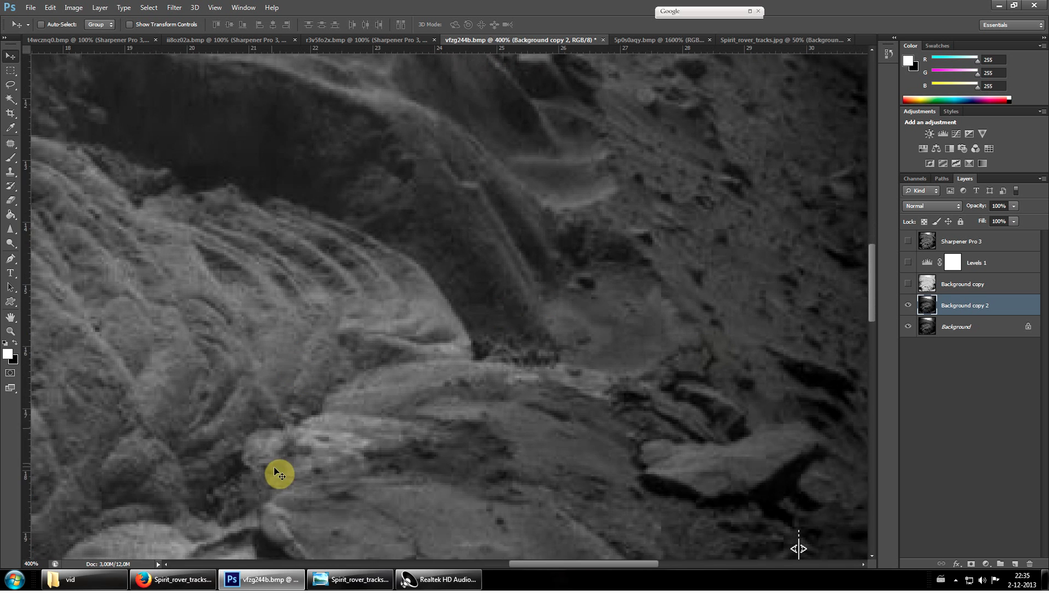
pyautogui.scroll(-5, 278, 473)
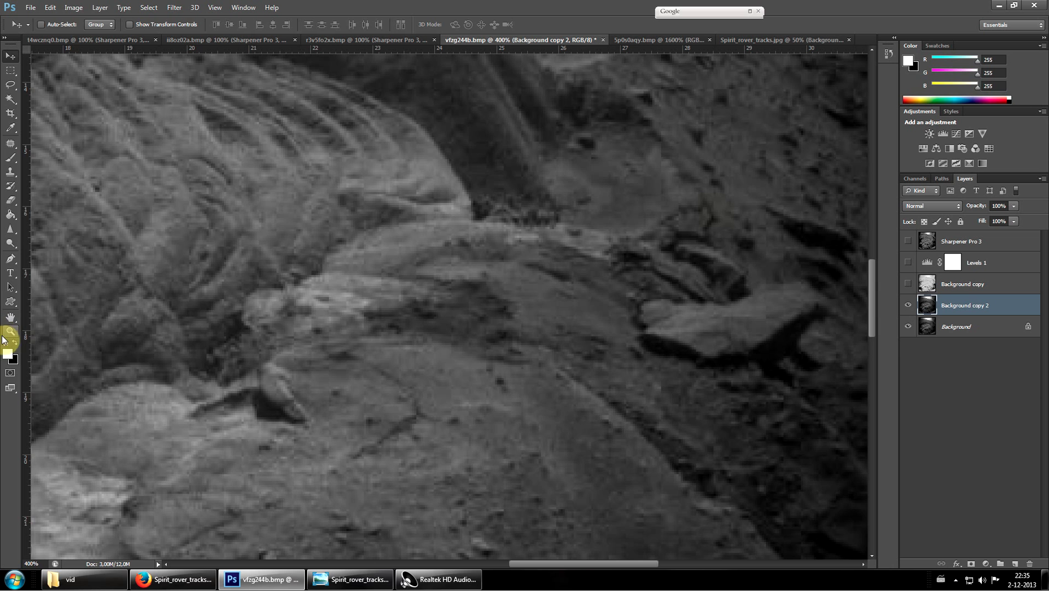
pyautogui.click(10, 332)
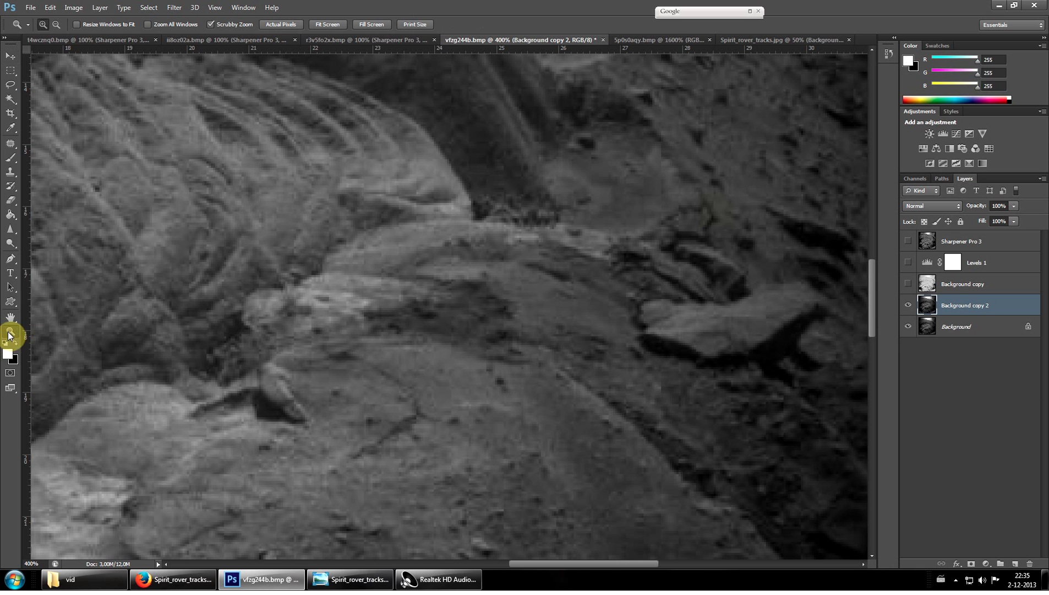
pyautogui.click(228, 412)
pyautogui.click(230, 411)
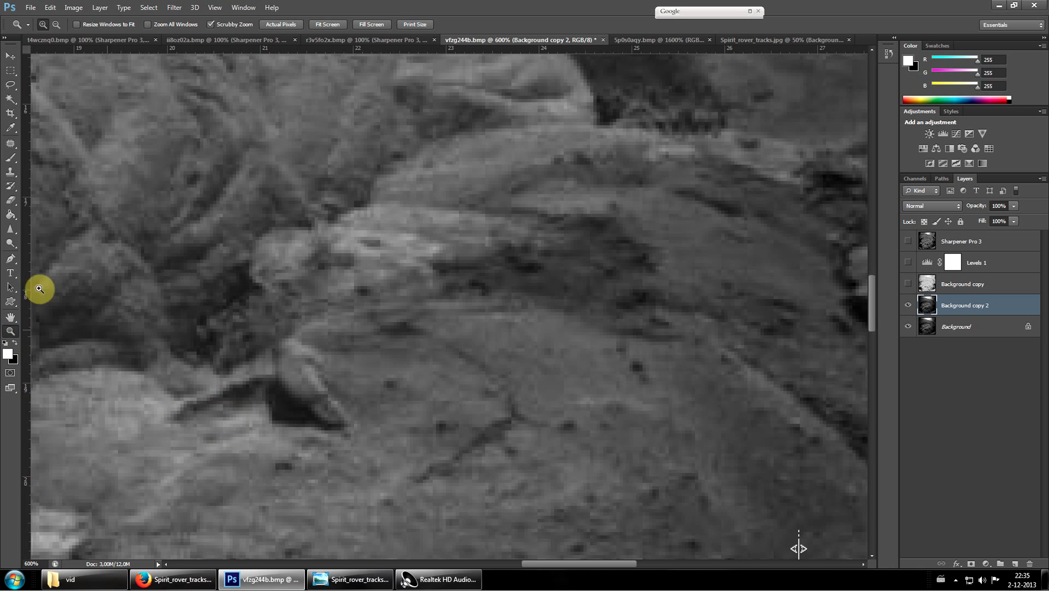
pyautogui.click(11, 215)
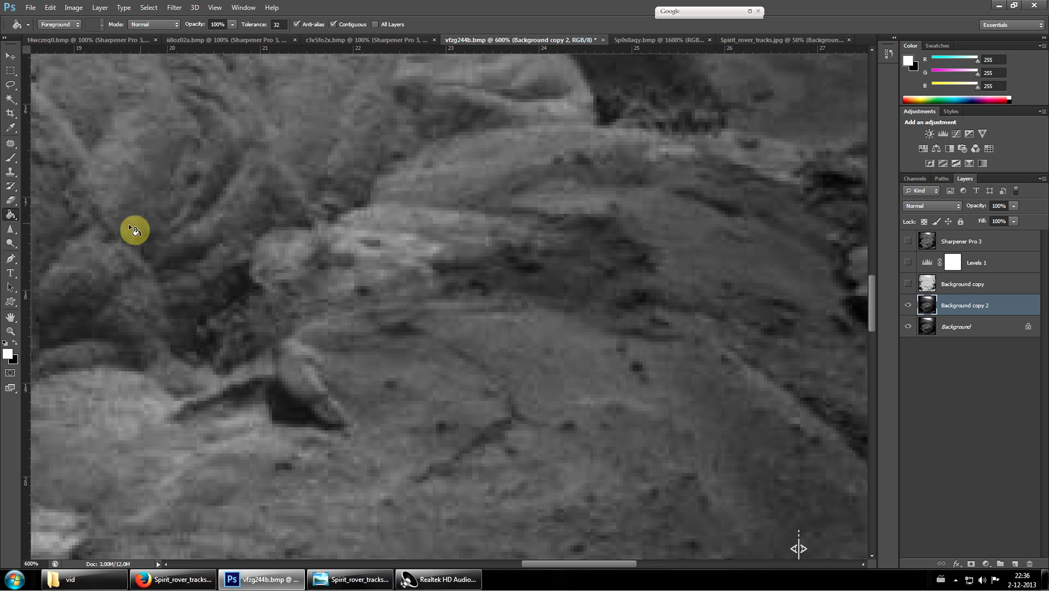
pyautogui.click(10, 230)
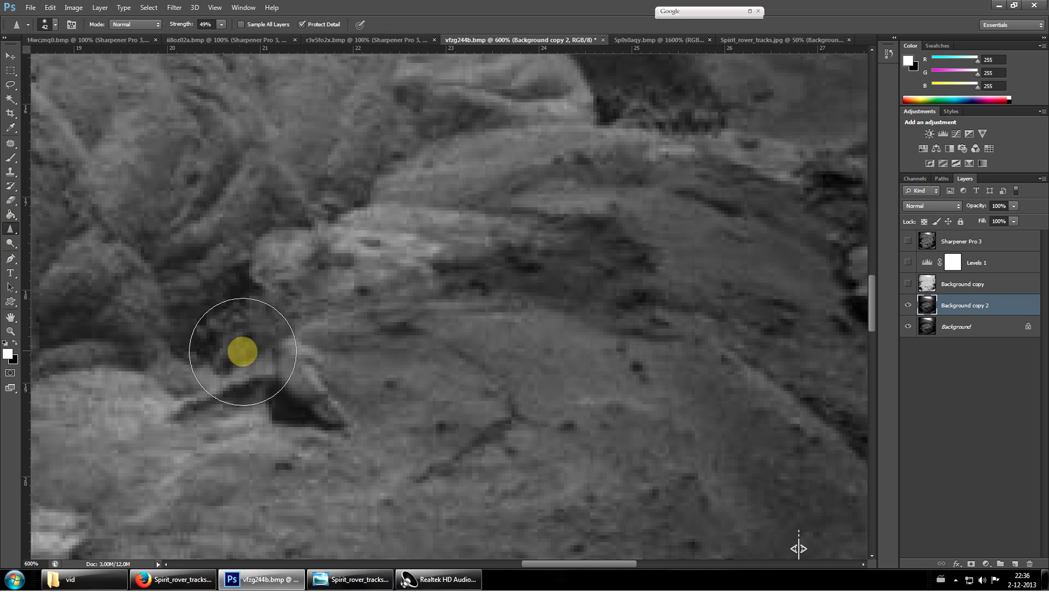
pyautogui.moveTo(241, 351)
pyautogui.mouseDown()
pyautogui.moveTo(326, 363)
pyautogui.moveTo(323, 399)
pyautogui.moveTo(345, 380)
pyautogui.moveTo(314, 341)
pyautogui.moveTo(312, 352)
pyautogui.moveTo(208, 368)
pyautogui.moveTo(229, 378)
pyautogui.moveTo(315, 369)
pyautogui.moveTo(249, 400)
pyautogui.moveTo(550, 257)
pyautogui.moveTo(291, 252)
pyautogui.moveTo(10, 51)
pyautogui.mouseUp()
pyautogui.click(10, 53)
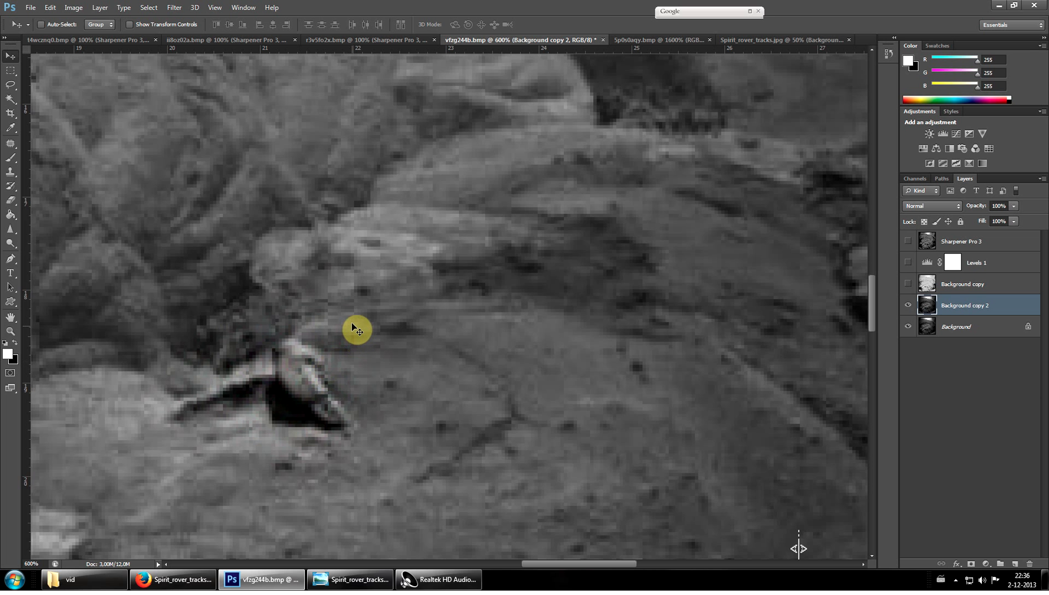
# Examine the sharpened rock in its wider surroundings and the pitted patch and dark ledge in the foreground at about 316%
pyautogui.scroll(-3, 398, 246)
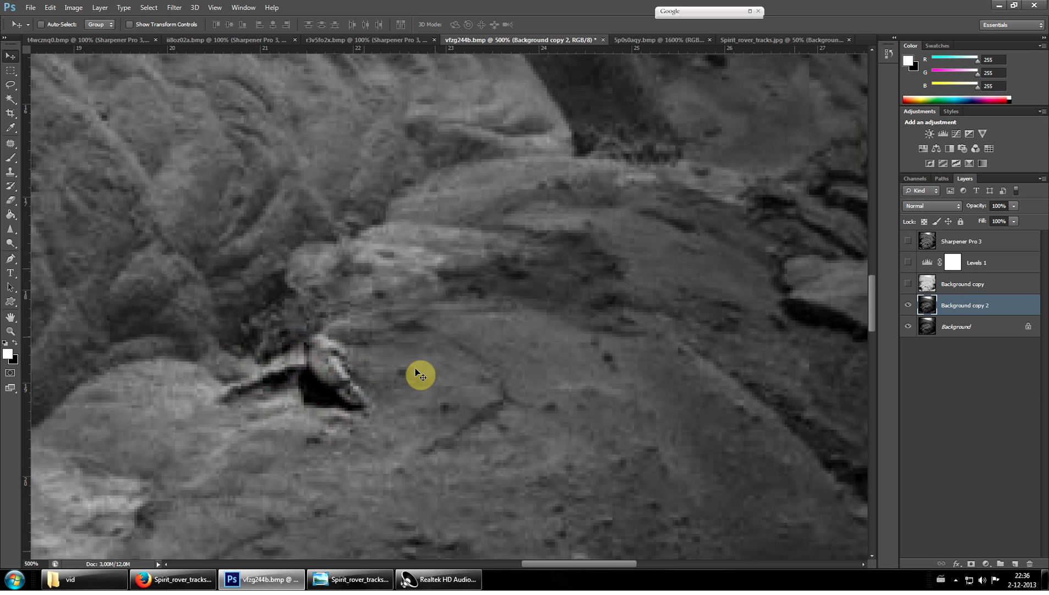
pyautogui.scroll(-1, 754, 362)
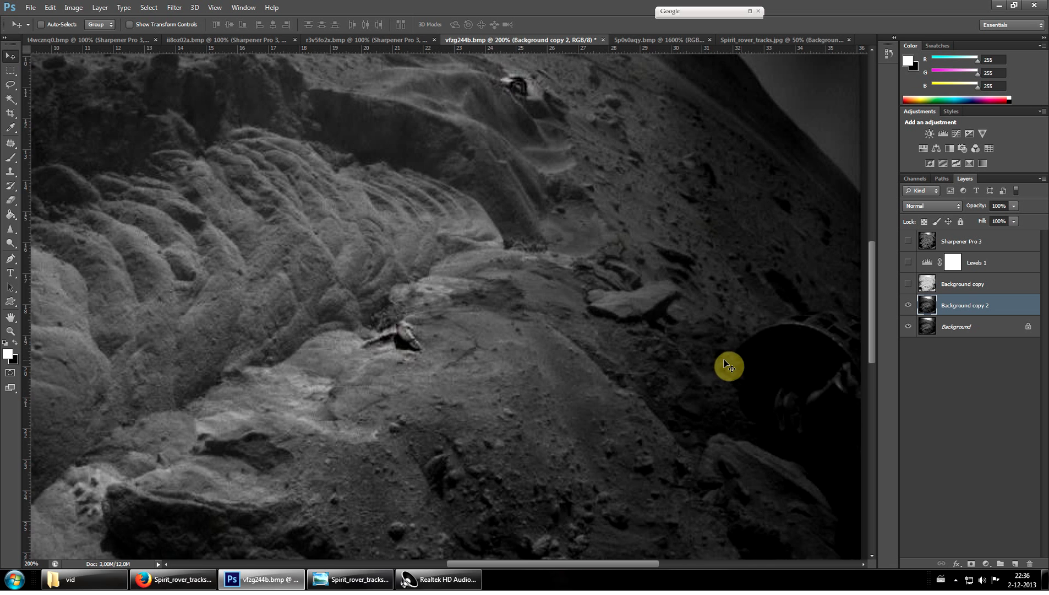
pyautogui.scroll(-1, 716, 369)
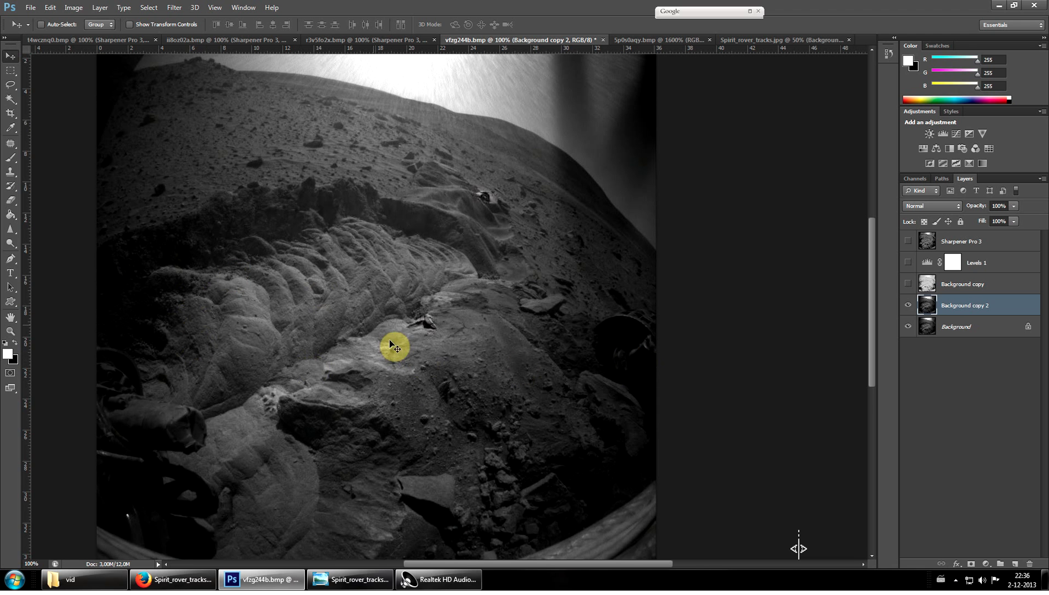
pyautogui.click(11, 330)
pyautogui.moveTo(245, 519); pyautogui.dragTo(379, 482)
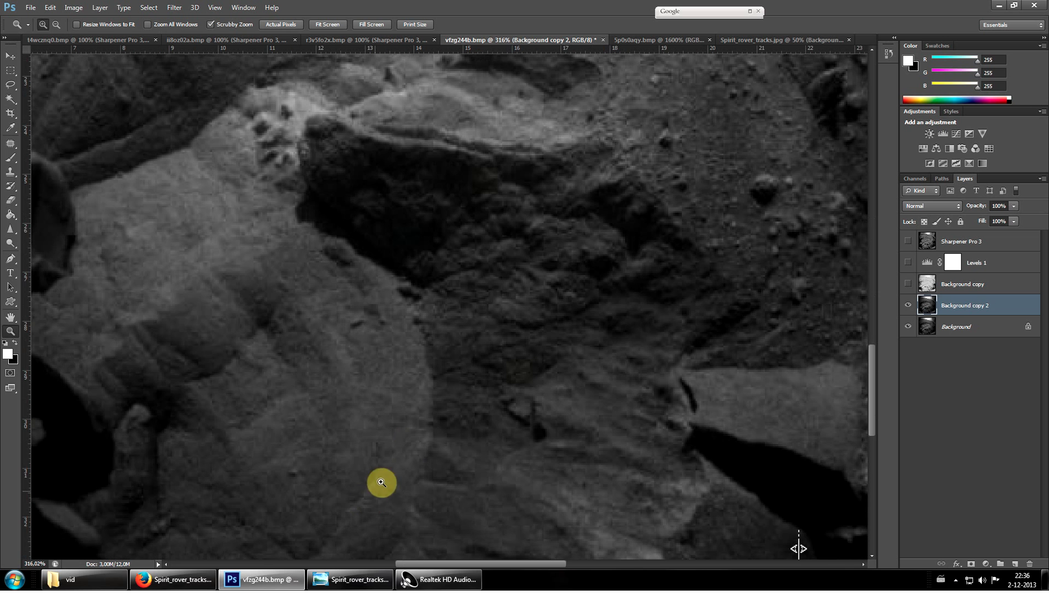
pyautogui.scroll(2, 487, 288)
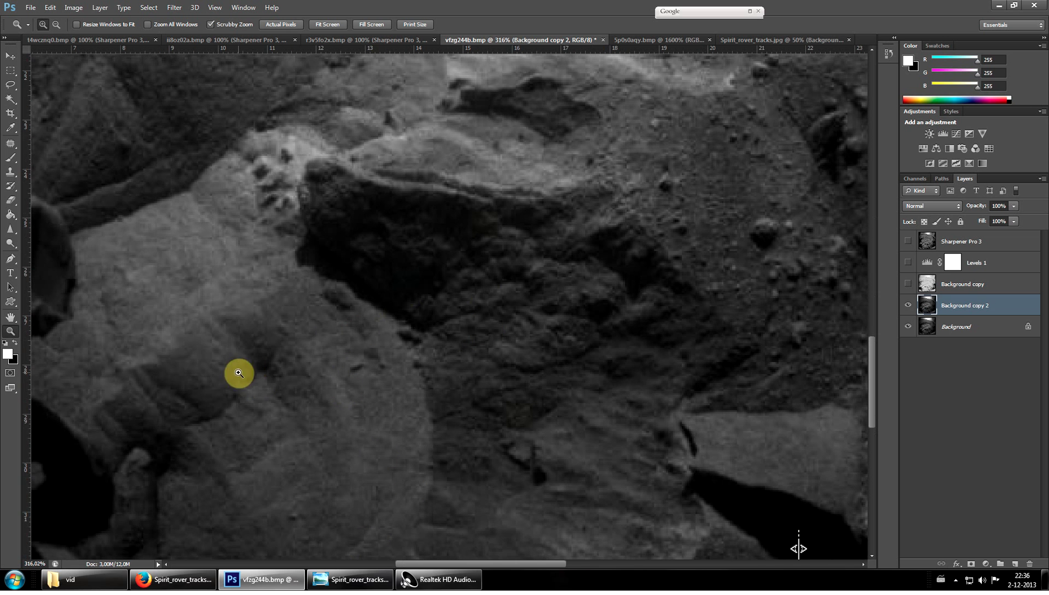
pyautogui.scroll(10, 600, 396)
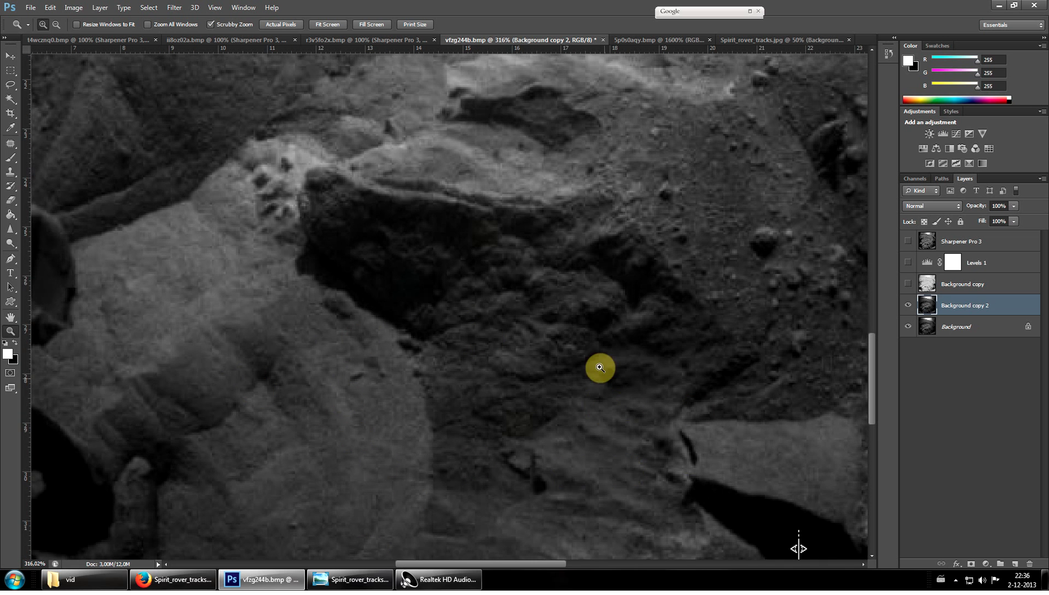
pyautogui.scroll(3, 366, 284)
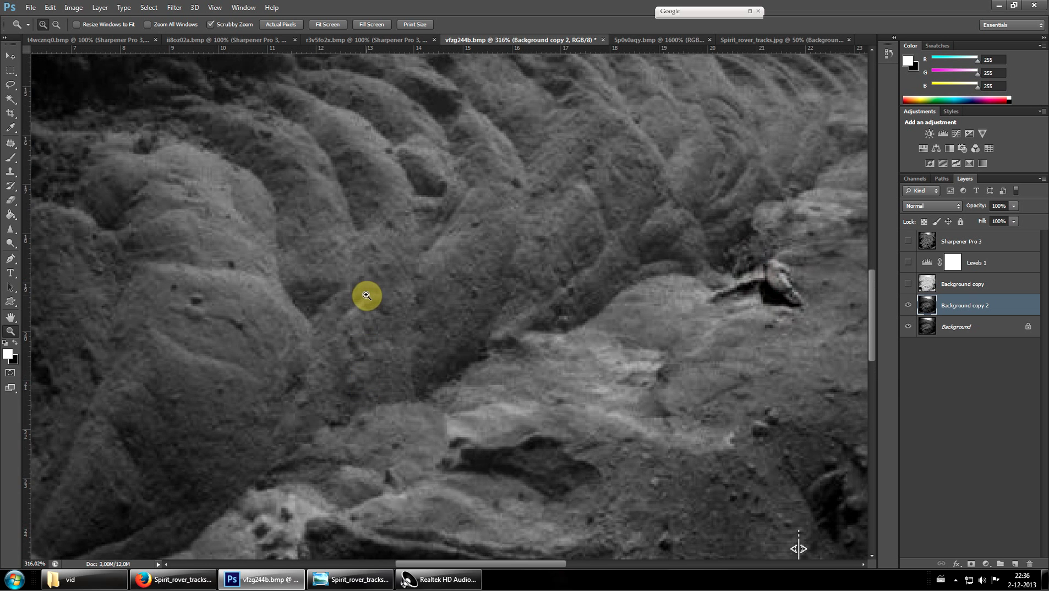
pyautogui.scroll(-6, 366, 295)
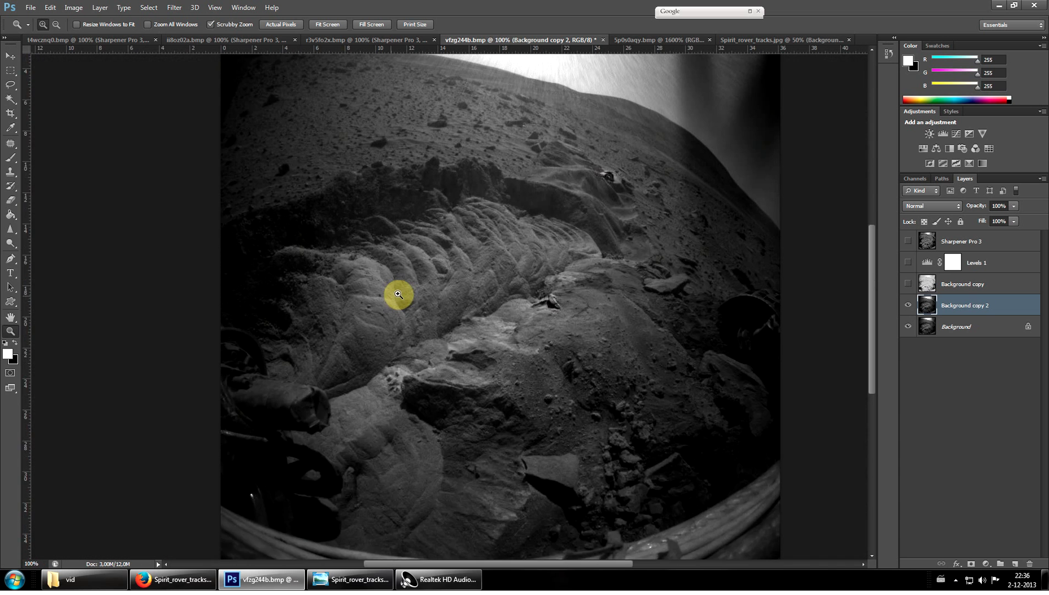
# Examine the sharpened round object and the hillside around it at 200% to 600%, and compare it with the whole image
pyautogui.scroll(2, 580, 272)
pyautogui.scroll(2, 686, 316)
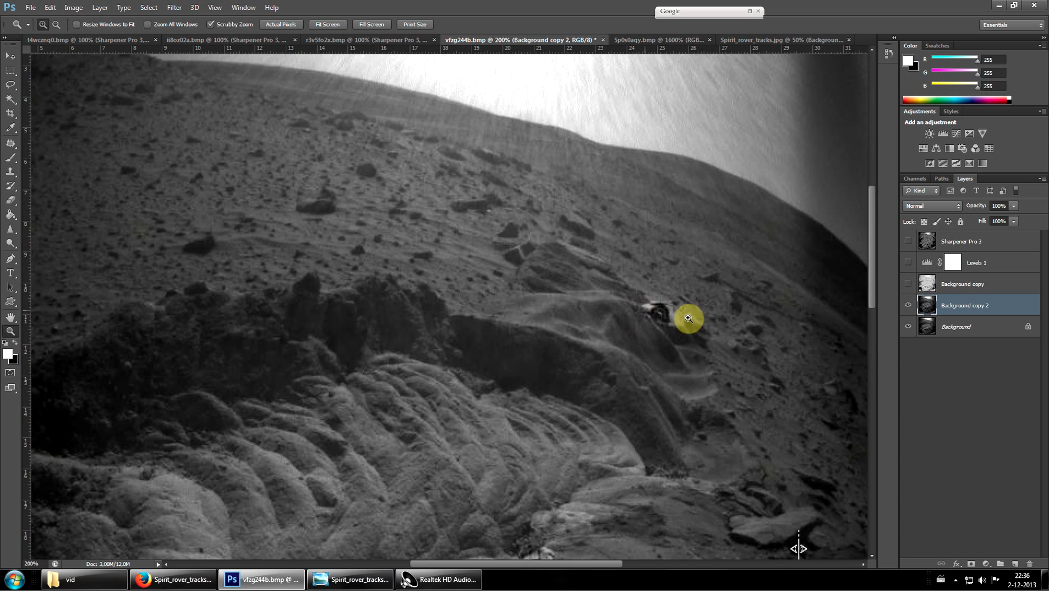
pyautogui.scroll(3, 694, 317)
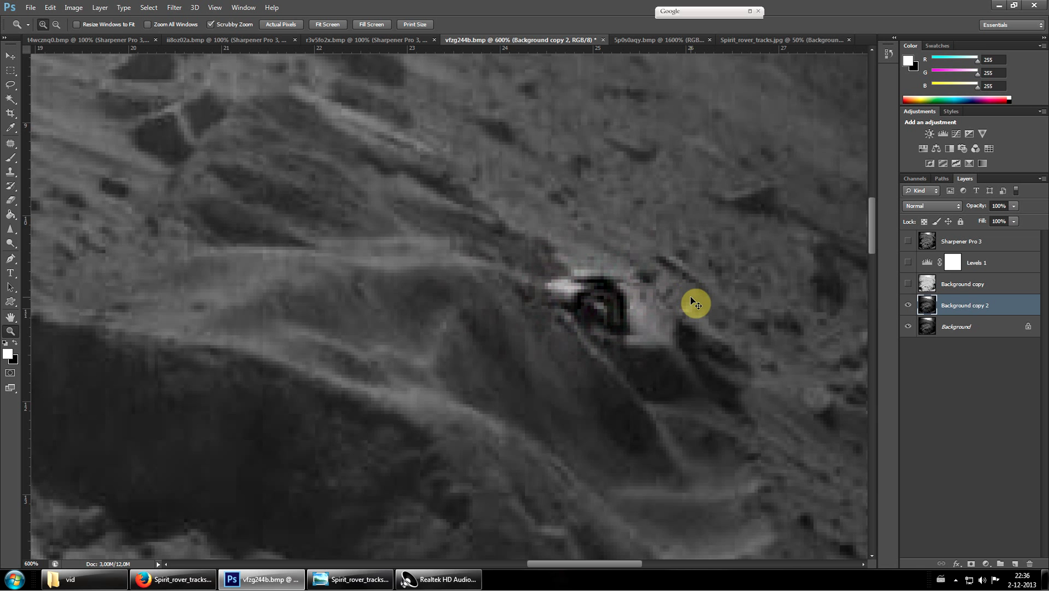
pyautogui.hotkey('ctrl', '-')
pyautogui.hotkey('ctrl', '-')
pyautogui.hotkey('ctrl', '-')
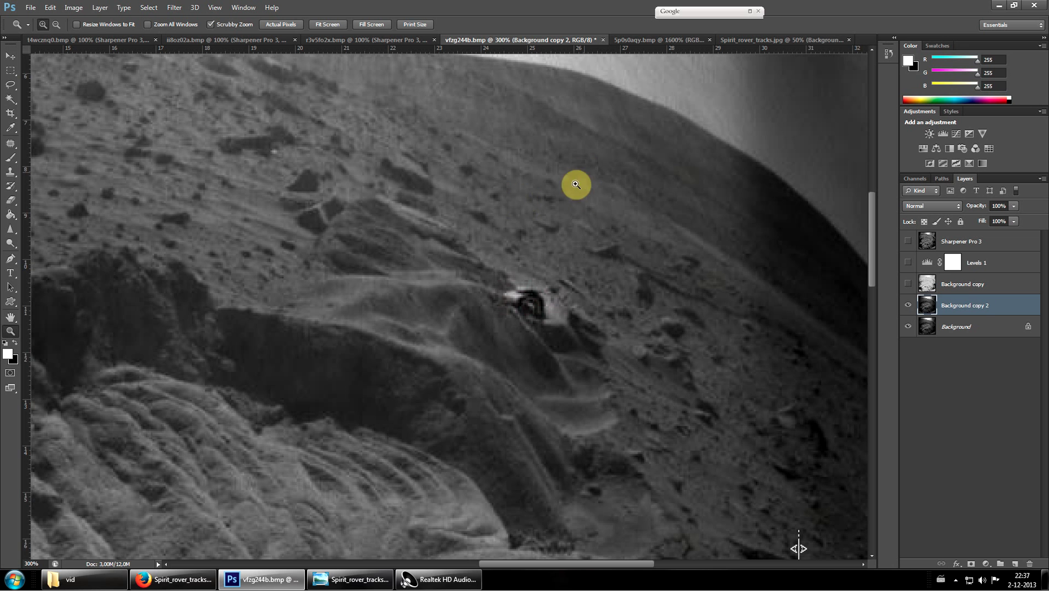
pyautogui.scroll(-3, 644, 247)
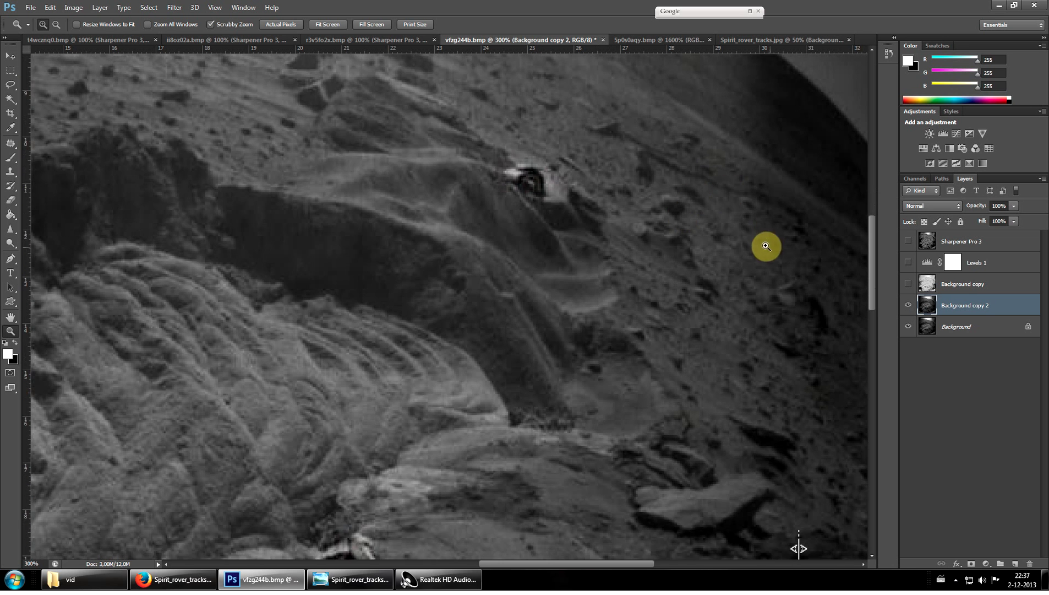
pyautogui.hotkey('ctrl', '-')
pyautogui.hotkey('ctrl', '-')
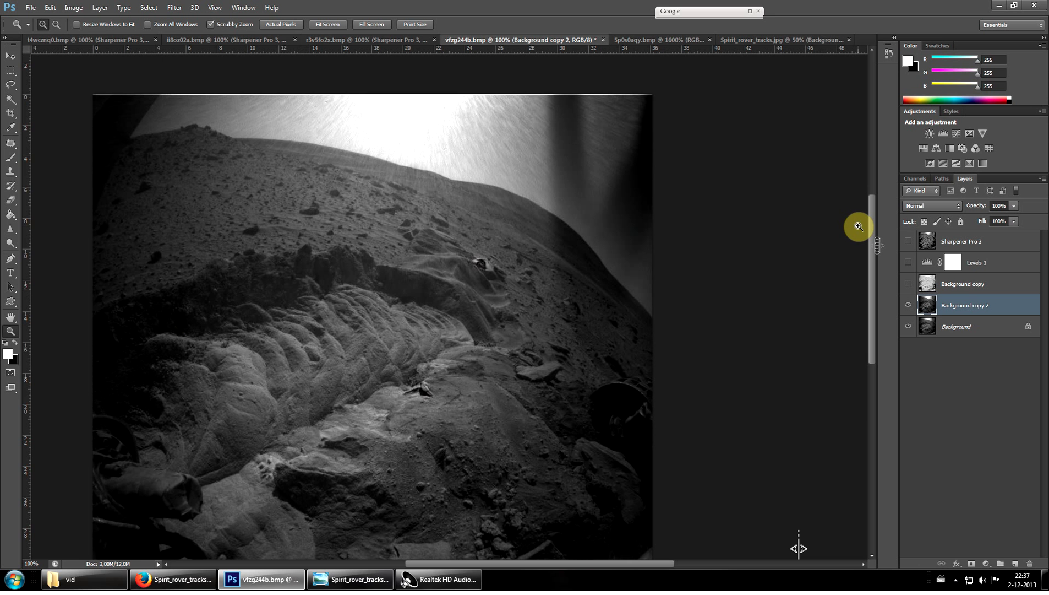
# Sharpen the dark rocks and the diagonal crease on the slope just beyond the small round object at 400% zoom
pyautogui.click(460, 253)
pyautogui.click(525, 272)
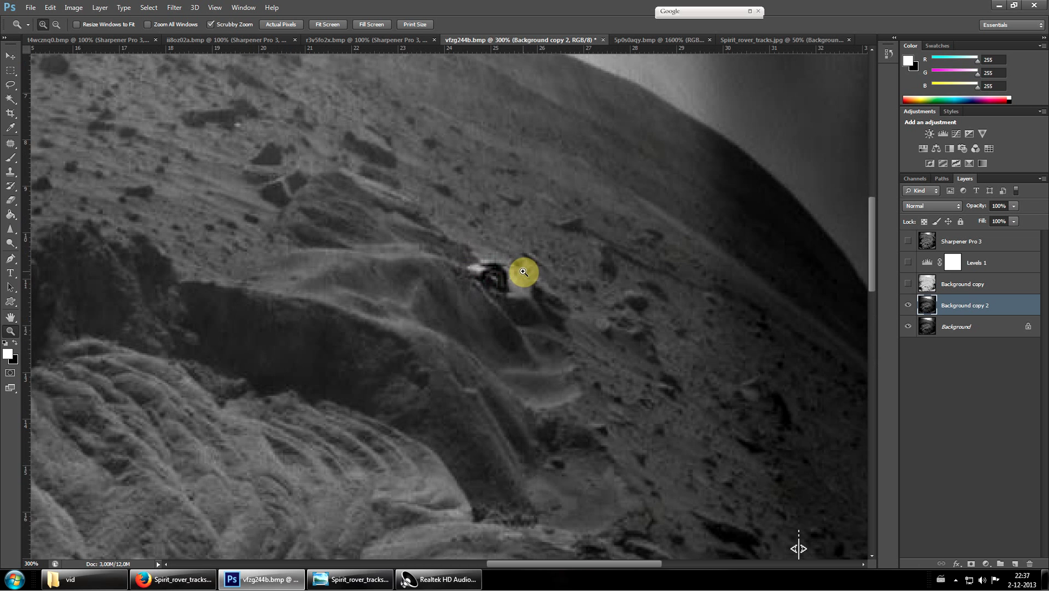
pyautogui.click(523, 272)
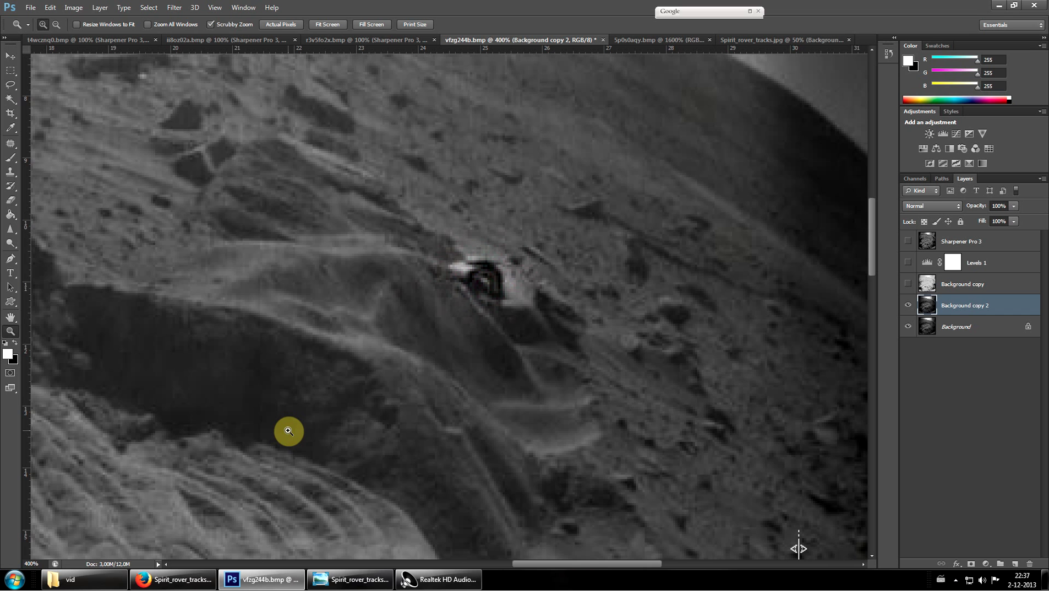
pyautogui.click(11, 234)
pyautogui.moveTo(699, 248)
pyautogui.mouseDown()
pyautogui.moveTo(647, 289)
pyautogui.moveTo(632, 206)
pyautogui.moveTo(651, 257)
pyautogui.moveTo(677, 223)
pyautogui.moveTo(623, 269)
pyautogui.moveTo(657, 243)
pyautogui.moveTo(828, 277)
pyautogui.moveTo(843, 299)
pyautogui.moveTo(753, 313)
pyautogui.moveTo(822, 316)
pyautogui.moveTo(810, 324)
pyautogui.moveTo(829, 328)
pyautogui.moveTo(625, 269)
pyautogui.moveTo(568, 210)
pyautogui.mouseUp()
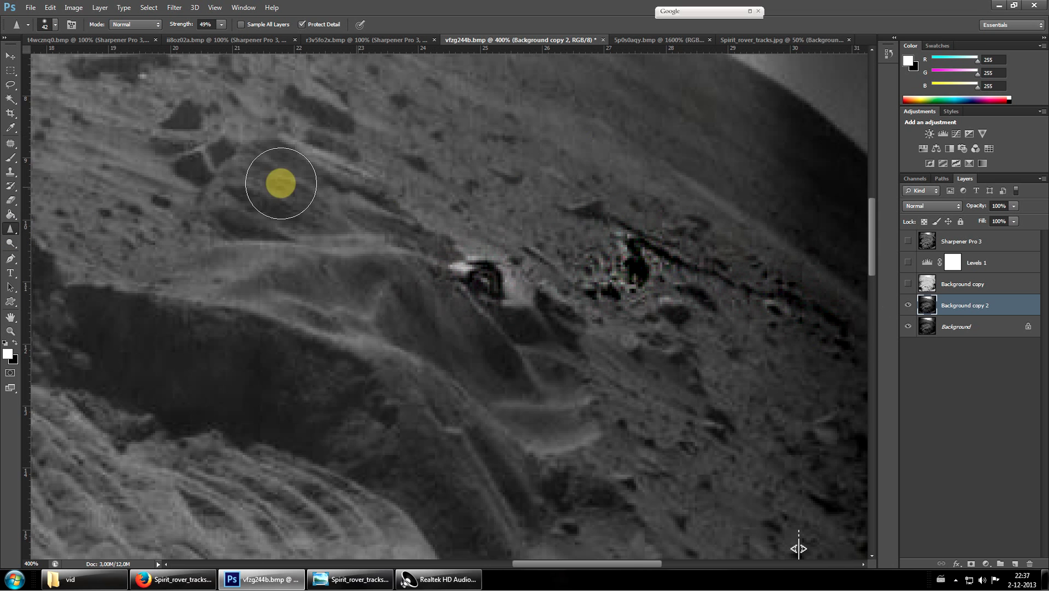
pyautogui.click(10, 55)
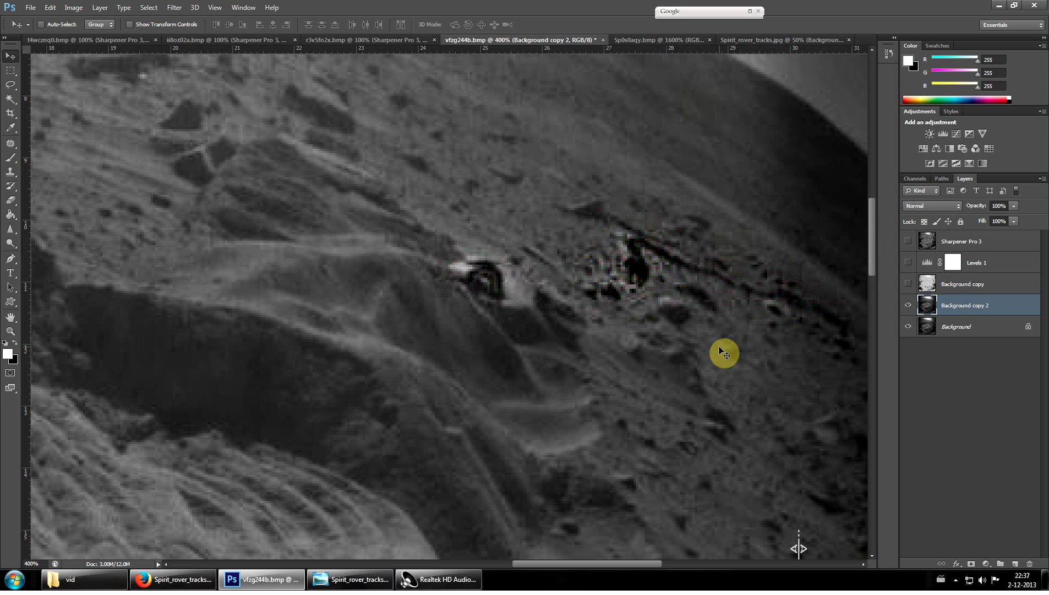
# Examine the smooth pale patch of ground between the ridged track and the flat rock for retouching signs at up to 1200%
pyautogui.scroll(-2, 710, 376)
pyautogui.scroll(-2, 710, 378)
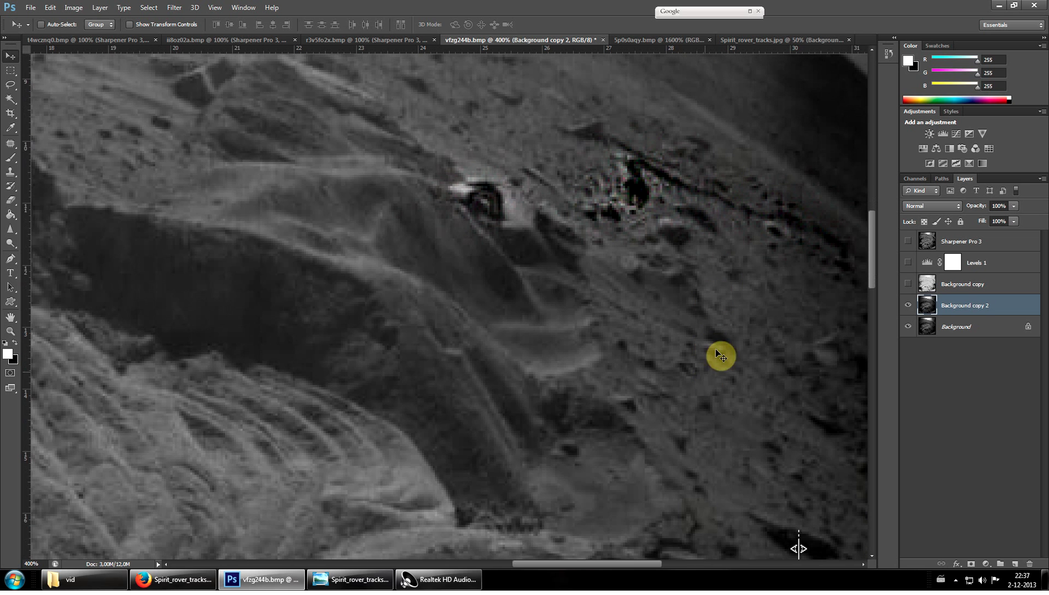
pyautogui.hotkey('ctrl', '-')
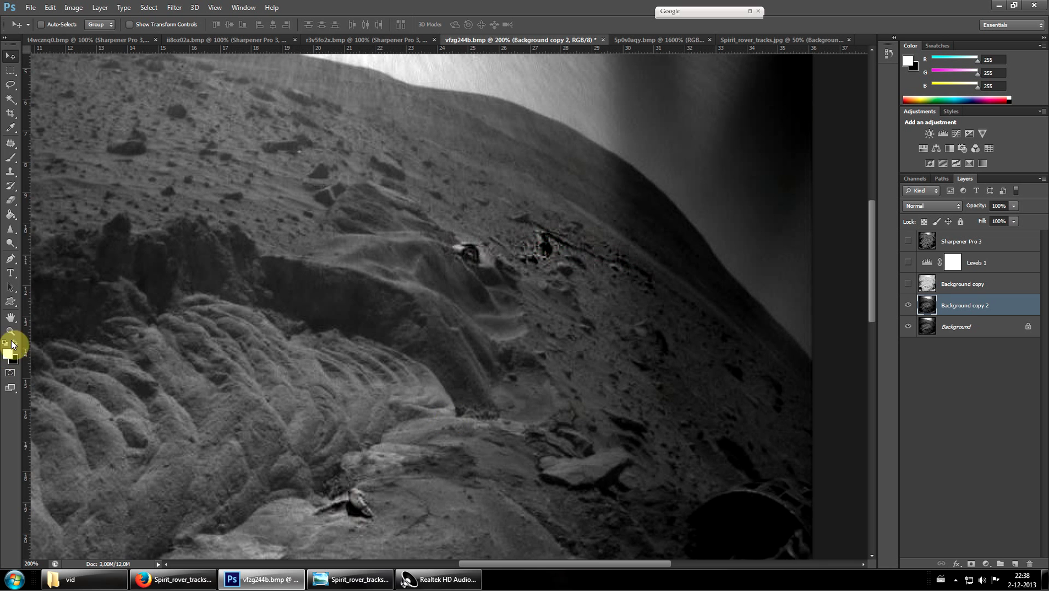
pyautogui.click(11, 330)
pyautogui.click(537, 411)
pyautogui.click(533, 413)
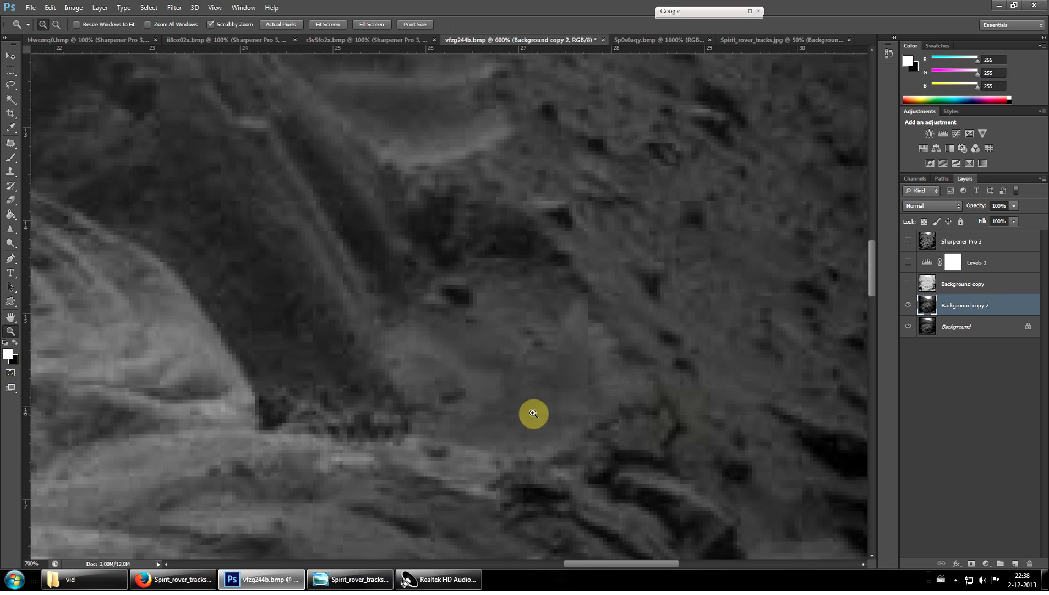
pyautogui.click(532, 412)
pyautogui.click(532, 413)
pyautogui.hotkey('ctrl', '-')
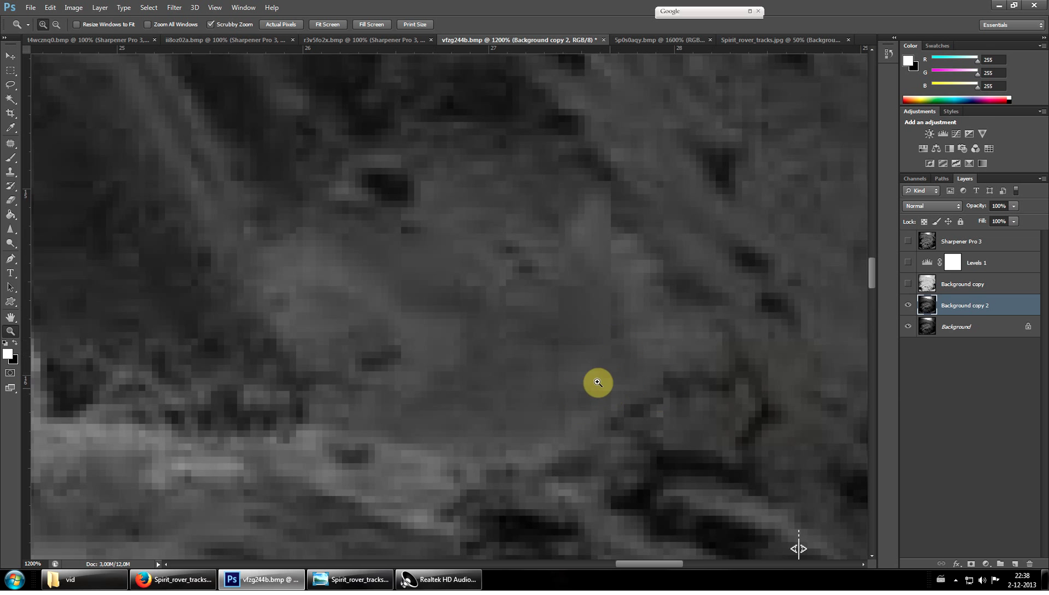
pyautogui.hotkey('ctrl', '-')
pyautogui.hotkey('ctrl', '-')
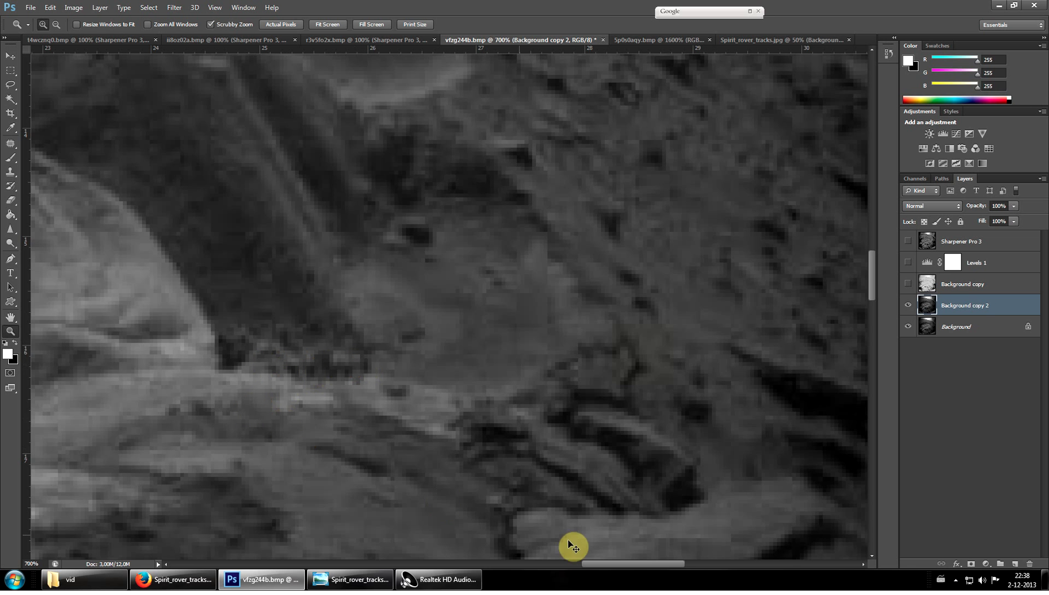
# Show the Background copy and Levels 1 layers to brighten the image, and examine the flat rock and dark crevices at 600% to 700%
pyautogui.scroll(-2, 721, 428)
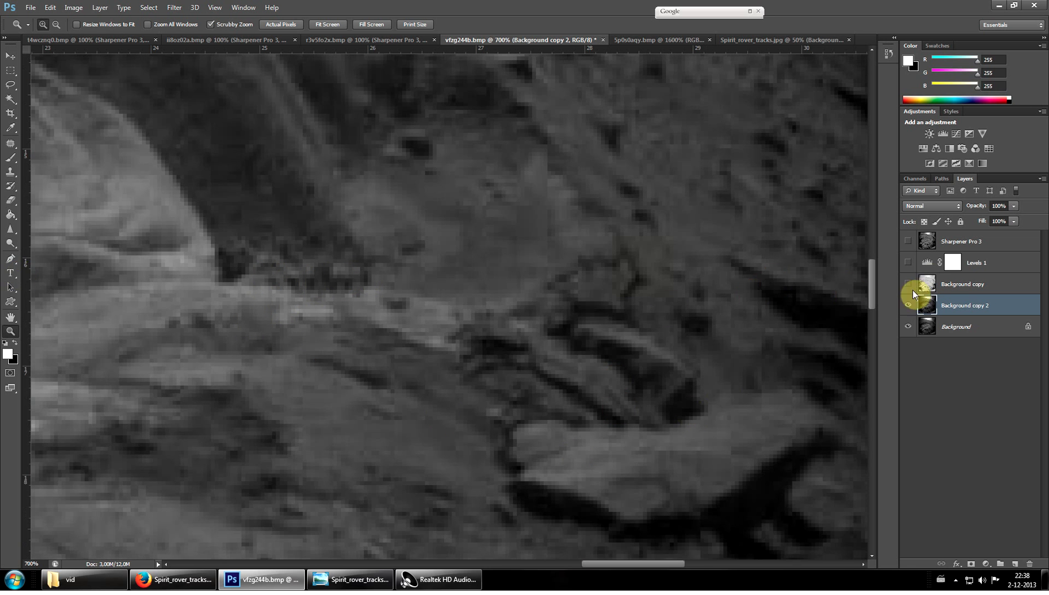
pyautogui.moveTo(909, 282); pyautogui.dragTo(908, 251)
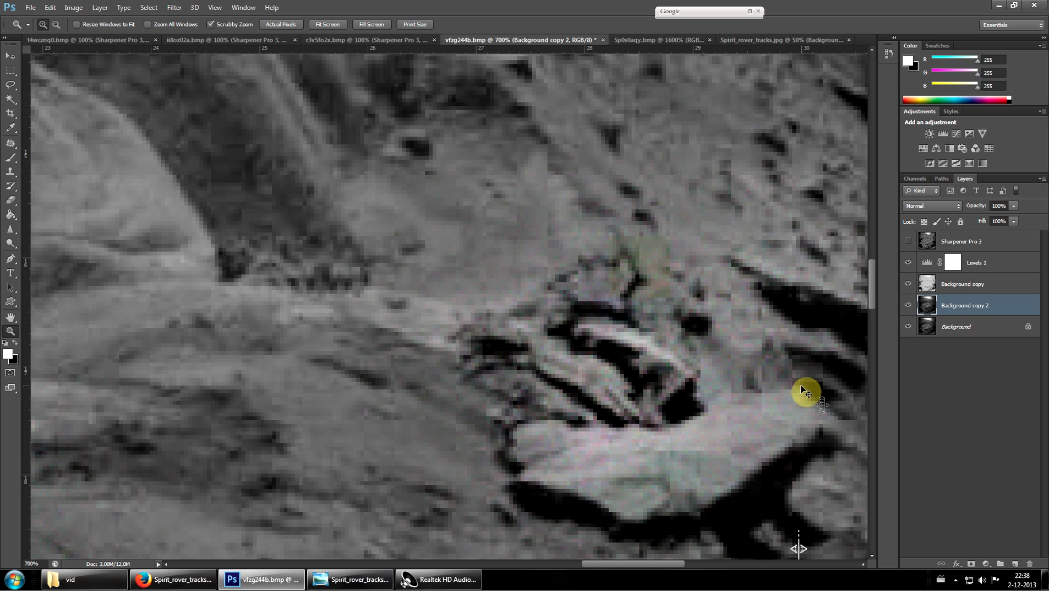
pyautogui.hotkey('ctrl', '-')
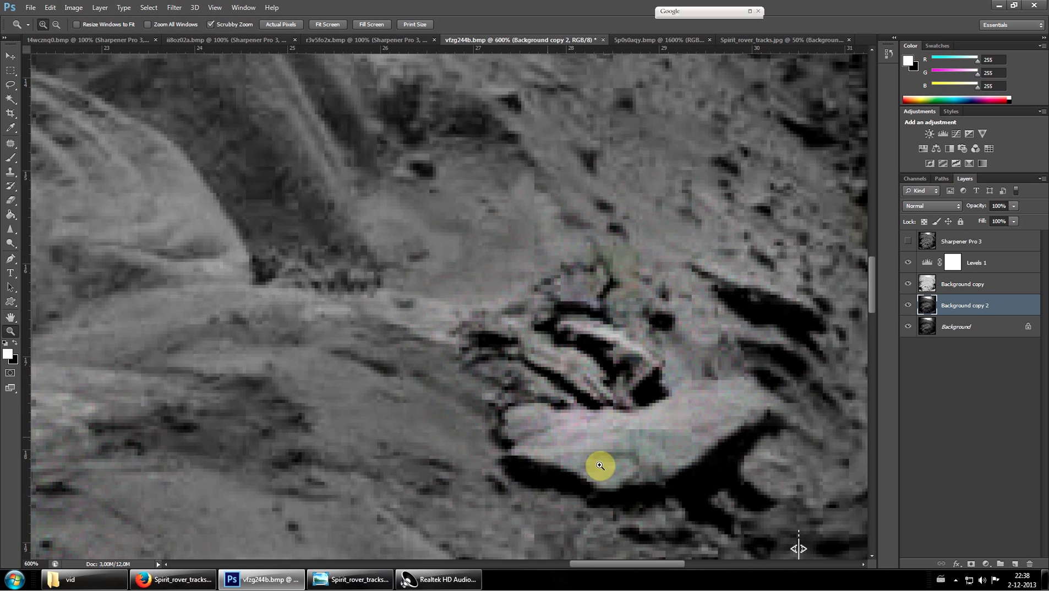
pyautogui.scroll(-5, 562, 428)
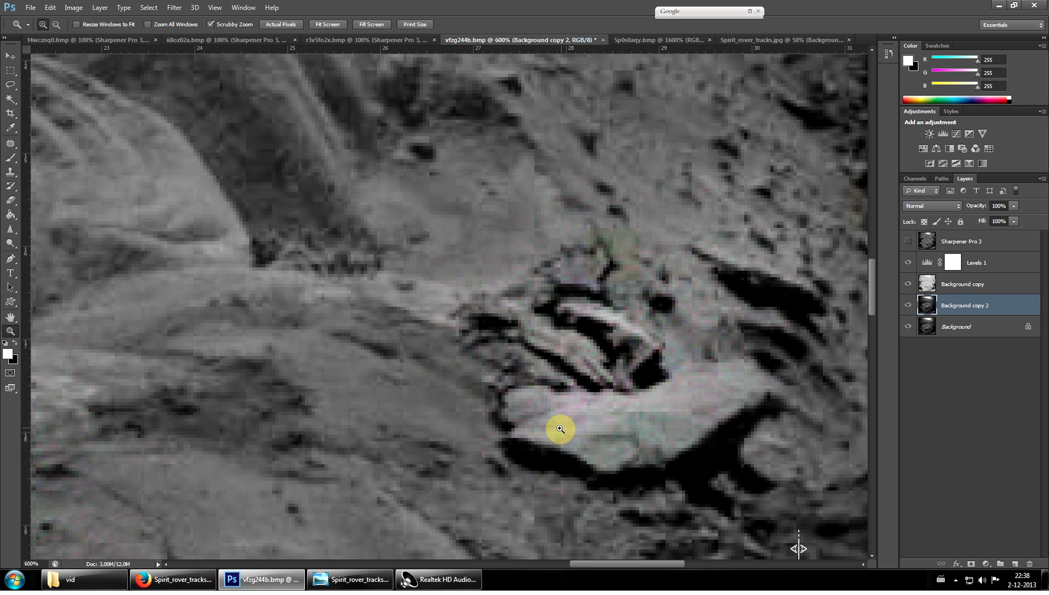
pyautogui.scroll(-3, 537, 434)
pyautogui.hotkey('ctrl', '+')
pyautogui.hotkey('ctrl', '+')
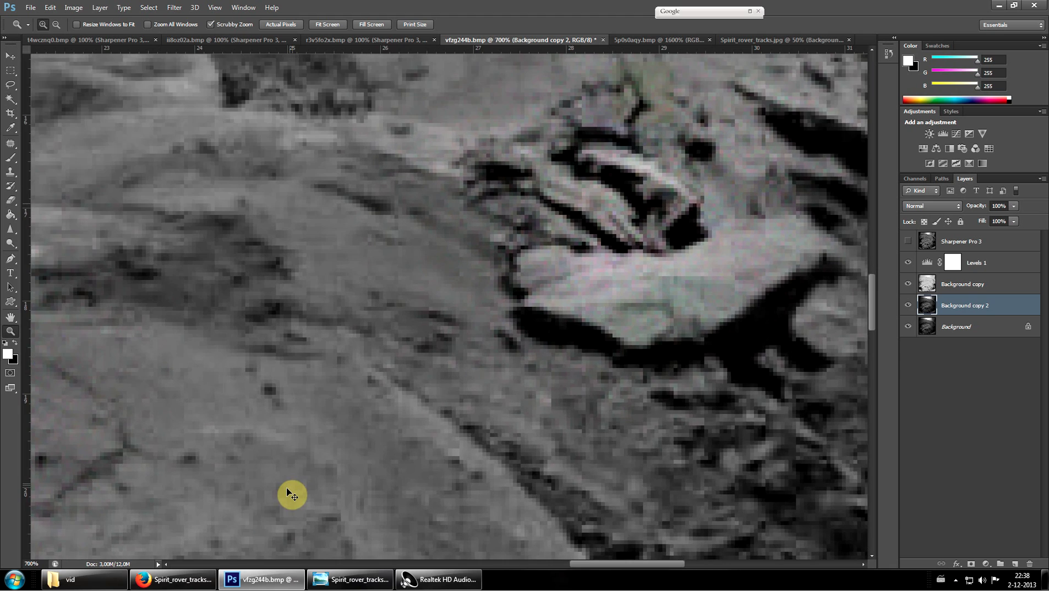
# Examine the smooth ground and dark hollow just beyond the large shadowed crevice at 400% to 500% zoom
pyautogui.hotkey('ctrl', '-')
pyautogui.hotkey('ctrl', '-')
pyautogui.hotkey('ctrl', '-')
pyautogui.hotkey('ctrl', '-')
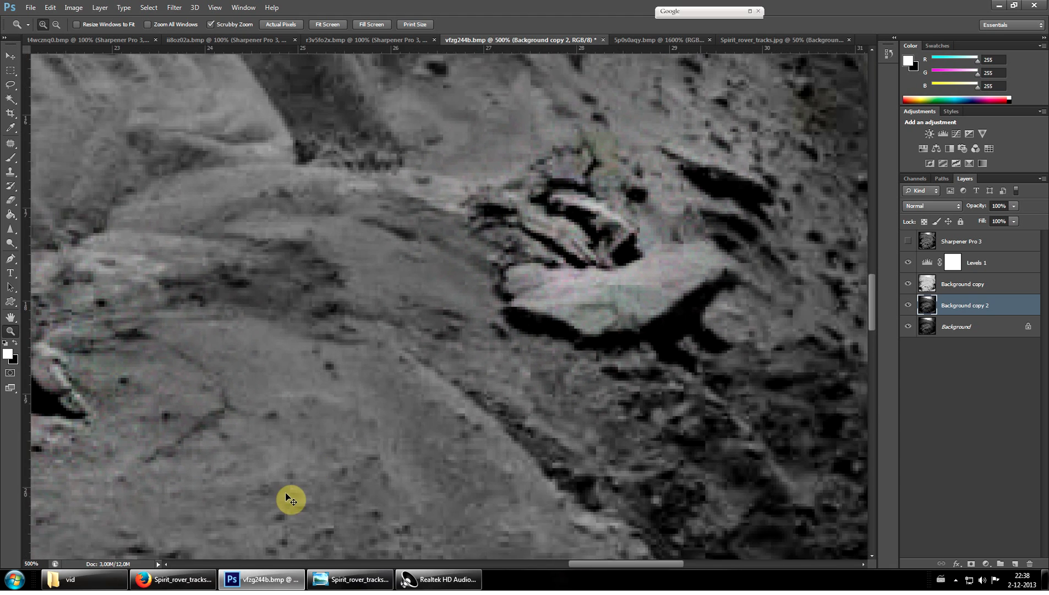
pyautogui.hotkey('ctrl', '-')
pyautogui.hotkey('ctrl', '-')
pyautogui.hotkey('ctrl', '-')
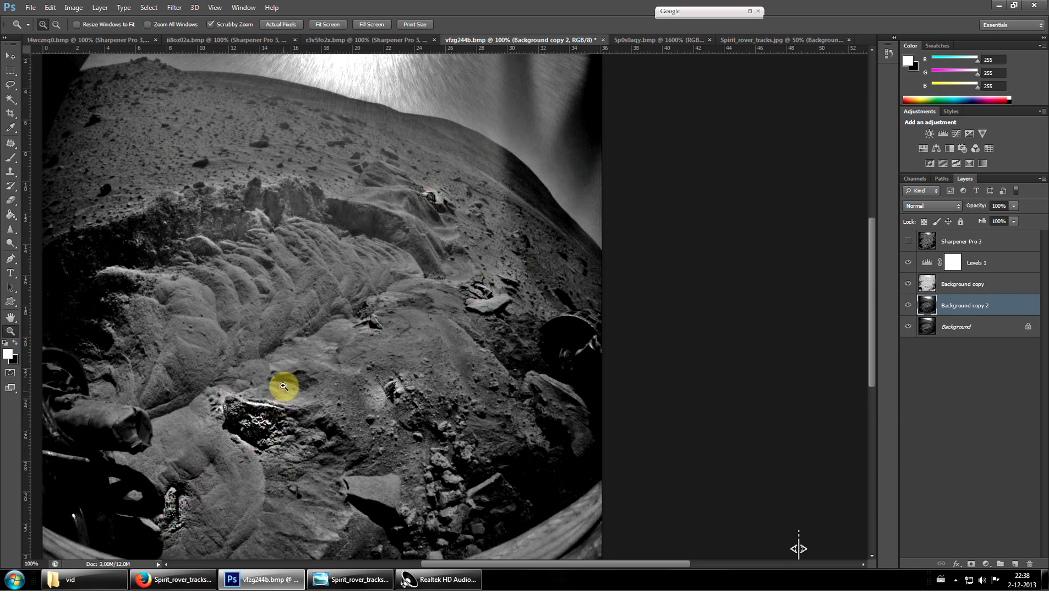
pyautogui.click(284, 385)
pyautogui.click(285, 382)
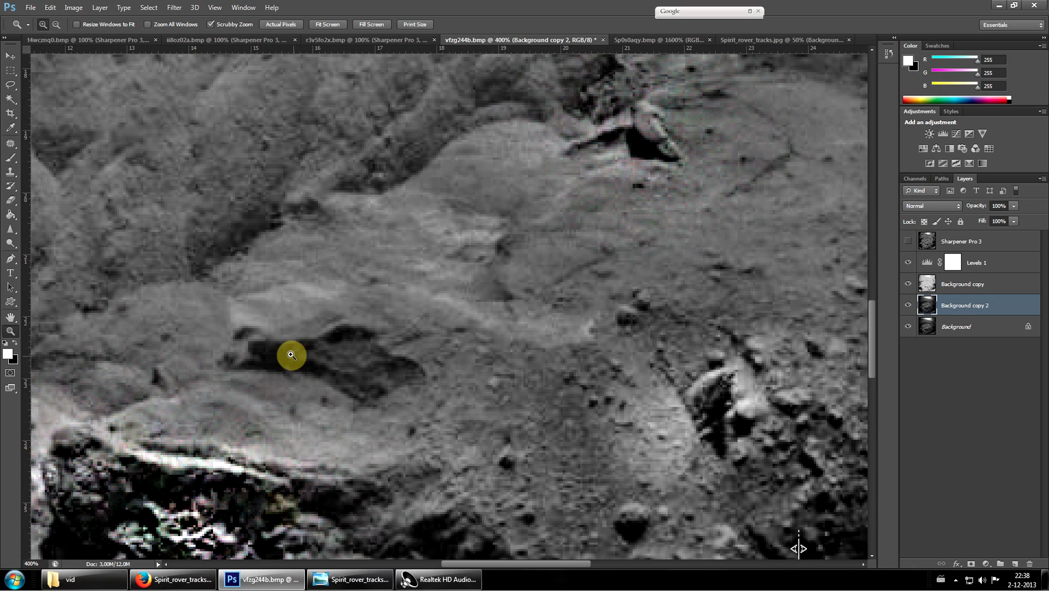
pyautogui.click(321, 388)
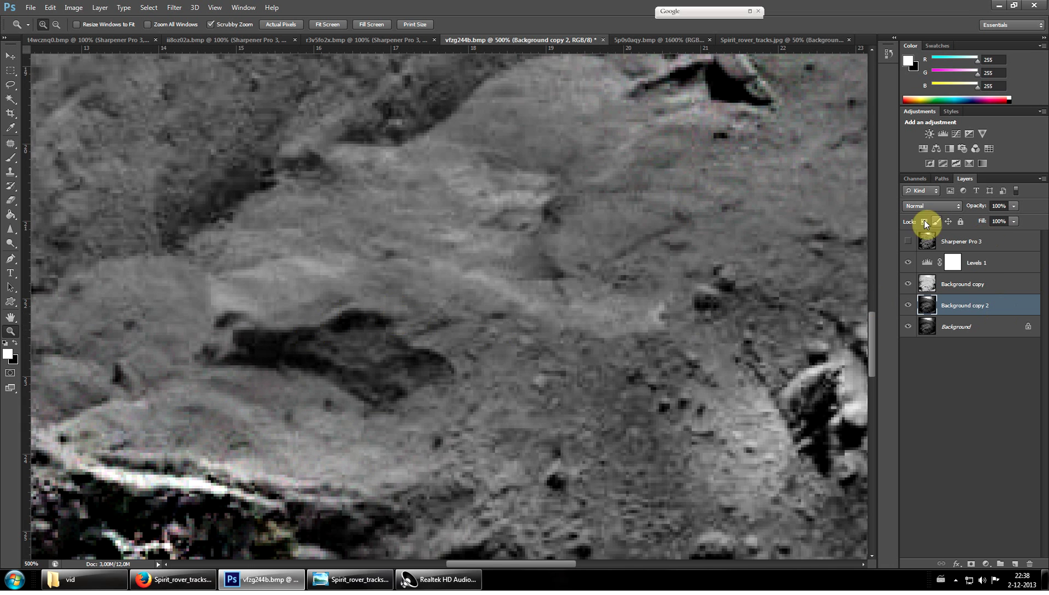
# Show the Sharpener Pro 3 layer and view the sharpened track and surrounding ground at 200% zoom
pyautogui.click(908, 241)
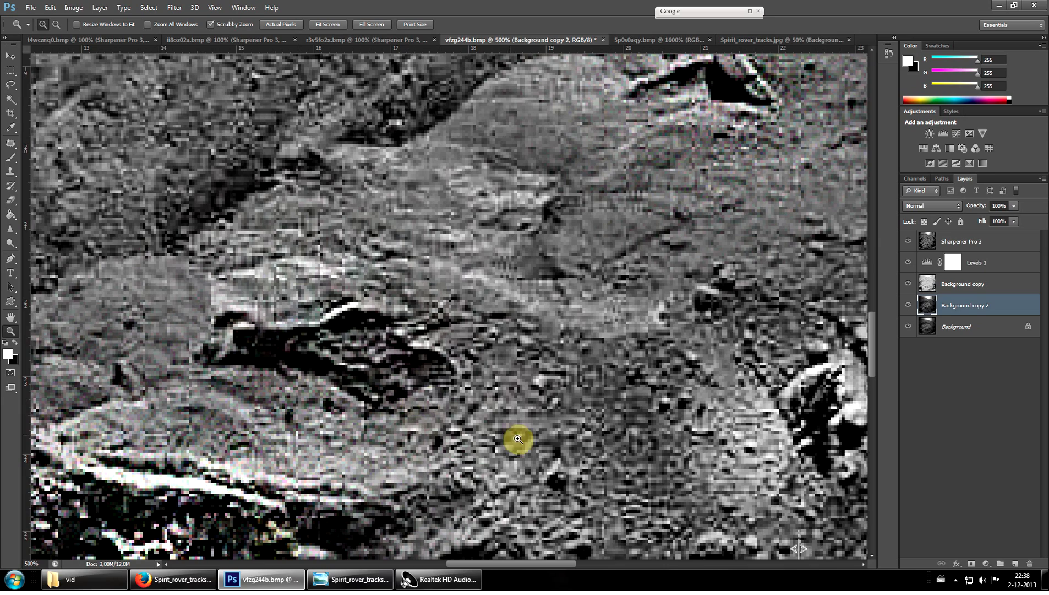
pyautogui.keyDown('alt'); pyautogui.click(605, 468); pyautogui.keyUp('alt')
pyautogui.keyDown('alt'); pyautogui.click(601, 460); pyautogui.keyUp('alt')
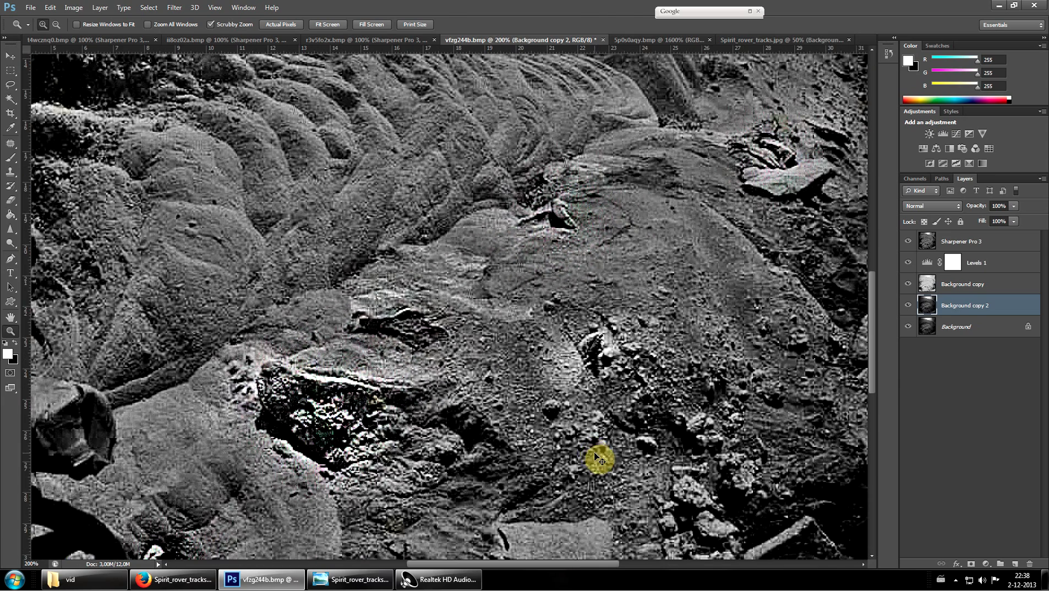
# Examine the sharpened boundary between the ridged track and the smooth ground at 500%, and compare it with the whole image at 66.67%
pyautogui.click(386, 250)
pyautogui.click(387, 251)
pyautogui.click(386, 251)
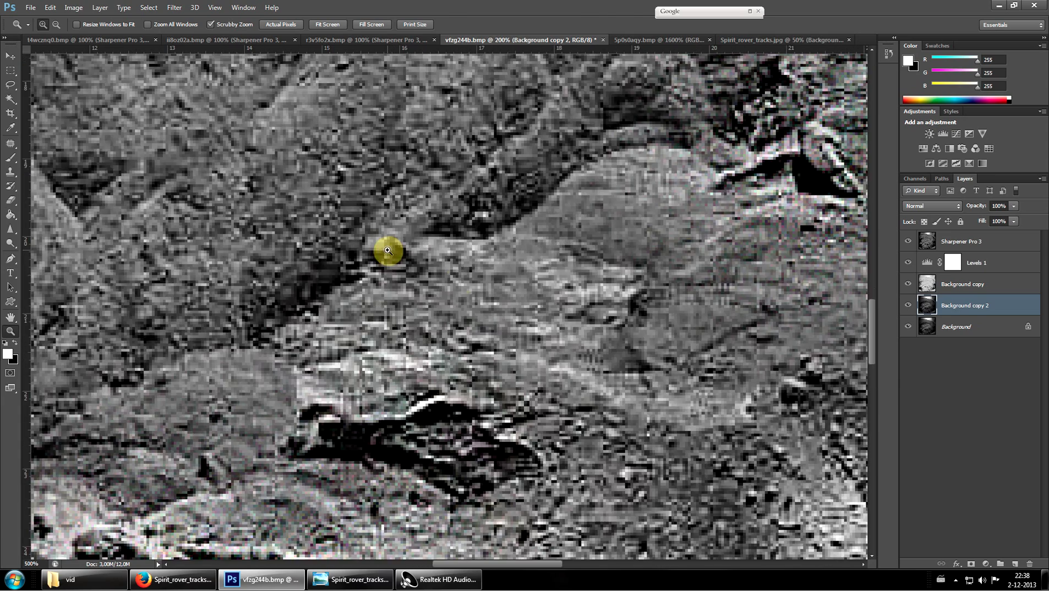
pyautogui.click(466, 304)
pyautogui.keyDown('alt'); pyautogui.click(474, 347); pyautogui.keyUp('alt')
pyautogui.keyDown('alt'); pyautogui.click(475, 349); pyautogui.keyUp('alt')
pyautogui.keyDown('alt'); pyautogui.click(475, 351); pyautogui.keyUp('alt')
pyautogui.keyDown('alt'); pyautogui.click(476, 351); pyautogui.keyUp('alt')
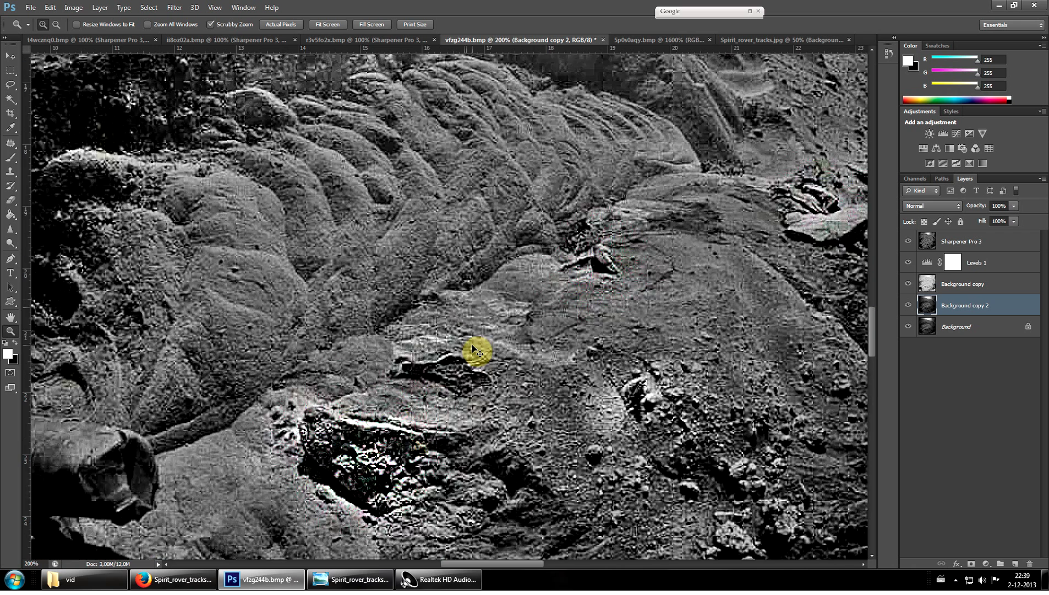
pyautogui.keyDown('alt'); pyautogui.click(471, 346); pyautogui.keyUp('alt')
pyautogui.keyDown('alt'); pyautogui.click(471, 346); pyautogui.keyUp('alt')
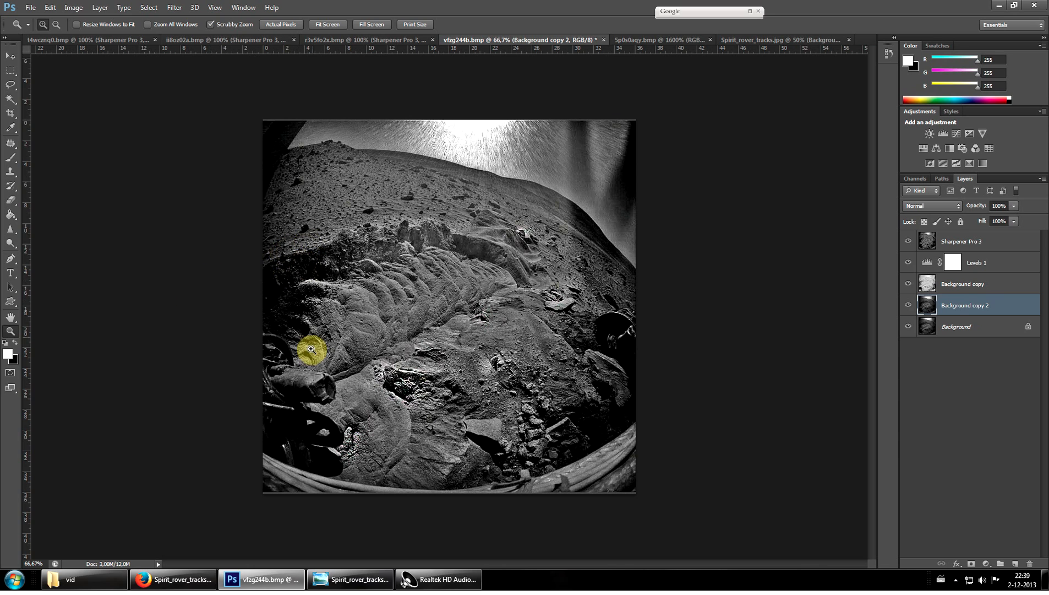
# Examine the sharpened ridged track, the hillside and the sky above it at 200% zoom
pyautogui.click(160, 581)
pyautogui.click(262, 579)
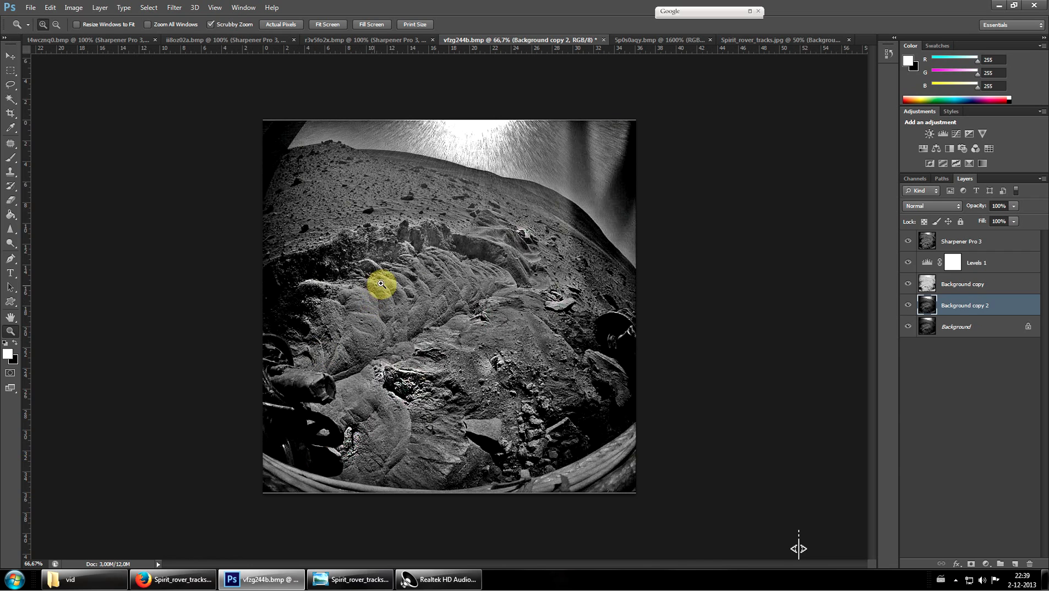
pyautogui.click(481, 290)
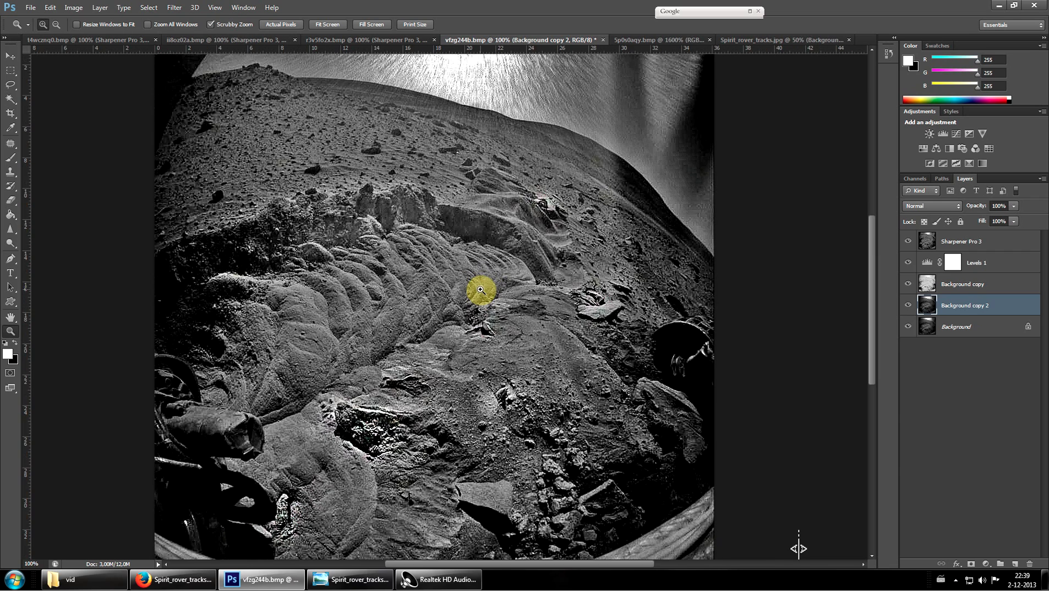
pyautogui.click(480, 290)
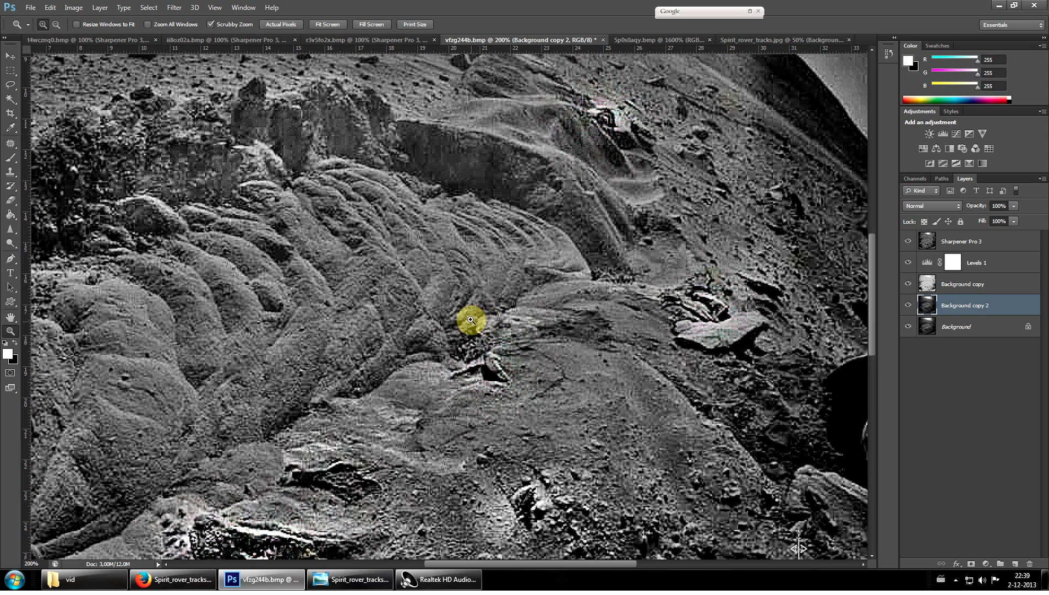
pyautogui.scroll(5, 471, 330)
pyautogui.scroll(15, 472, 330)
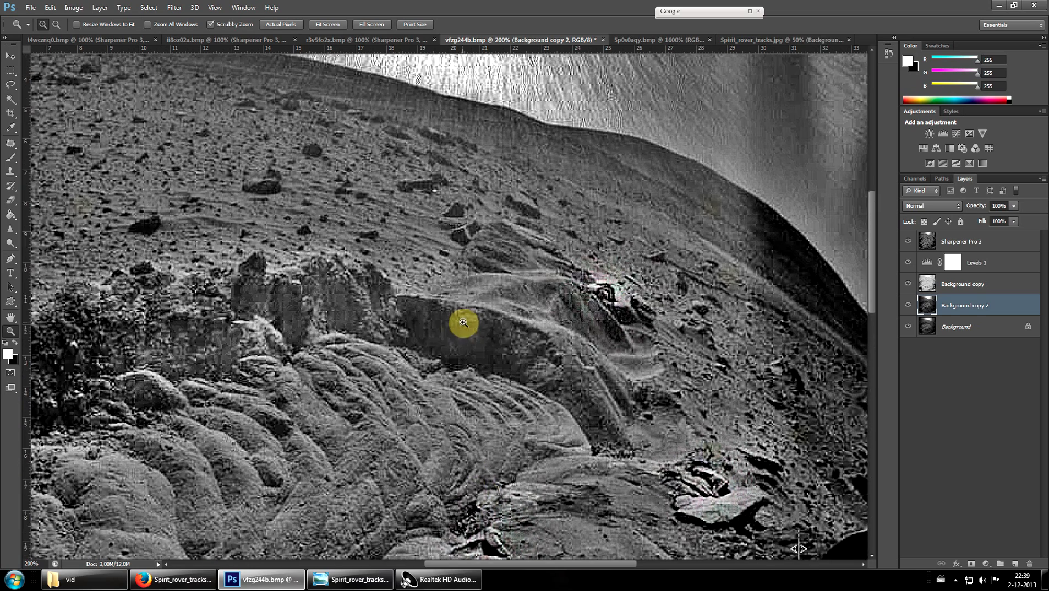
pyautogui.scroll(-8, 479, 317)
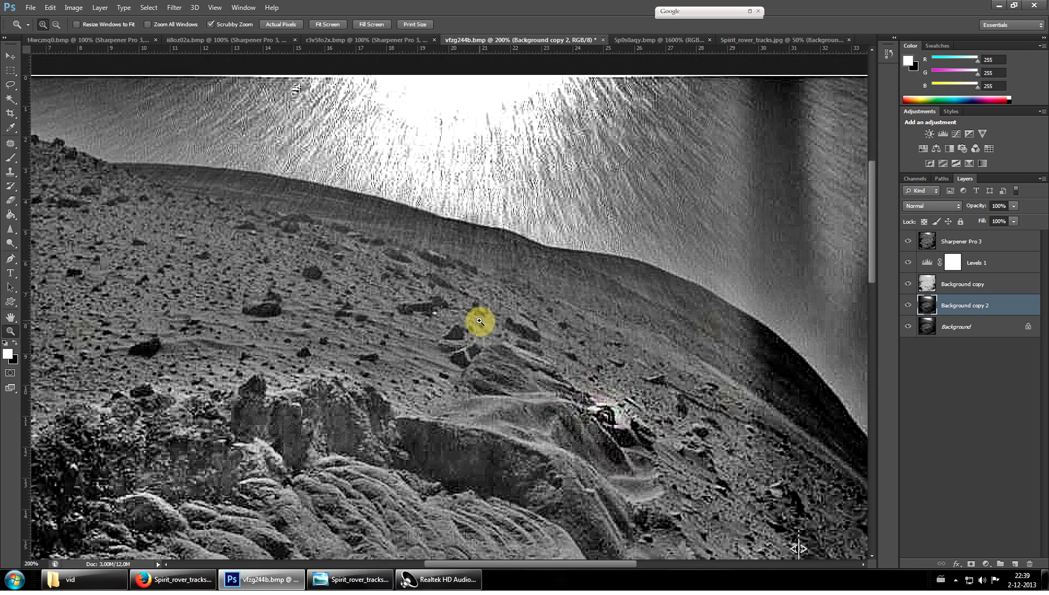
pyautogui.scroll(-9, 474, 322)
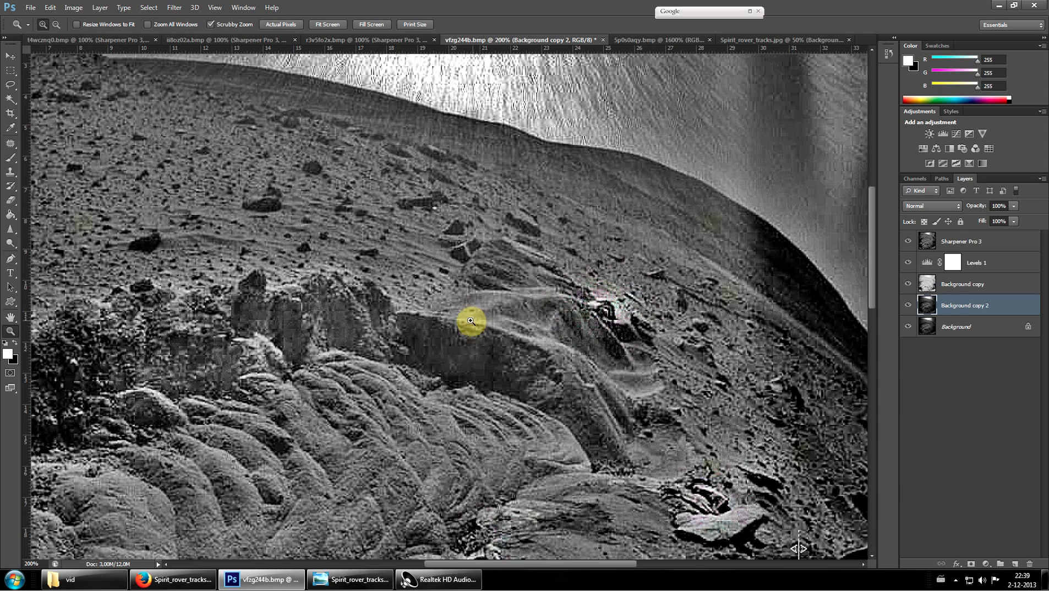
pyautogui.scroll(-6, 483, 336)
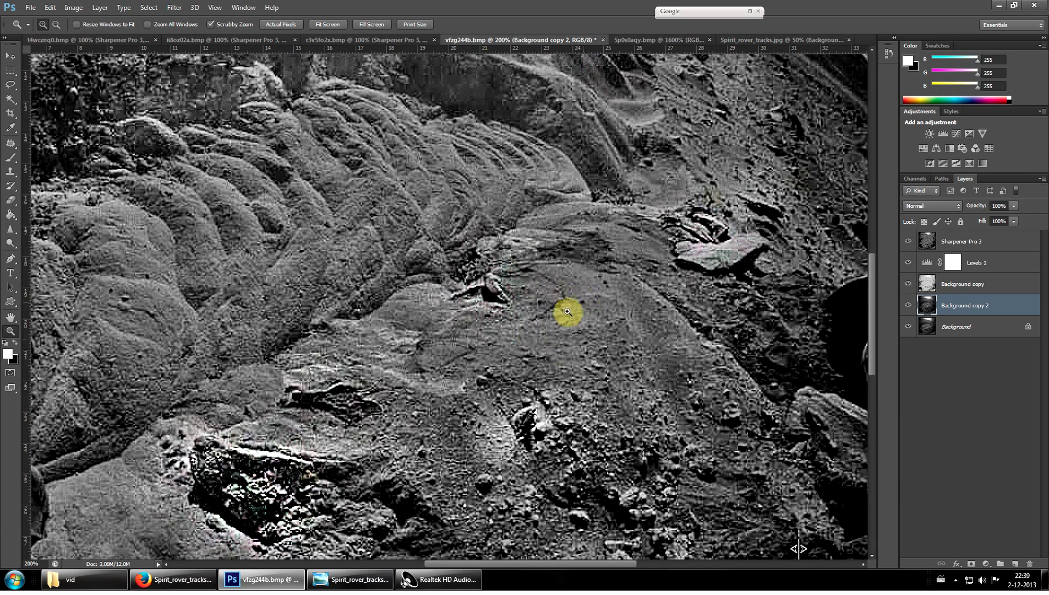
# Examine the sharpened pebbly ground below the smooth slope at 500% zoom, and compare it with the whole image
pyautogui.click(670, 446)
pyautogui.click(670, 446)
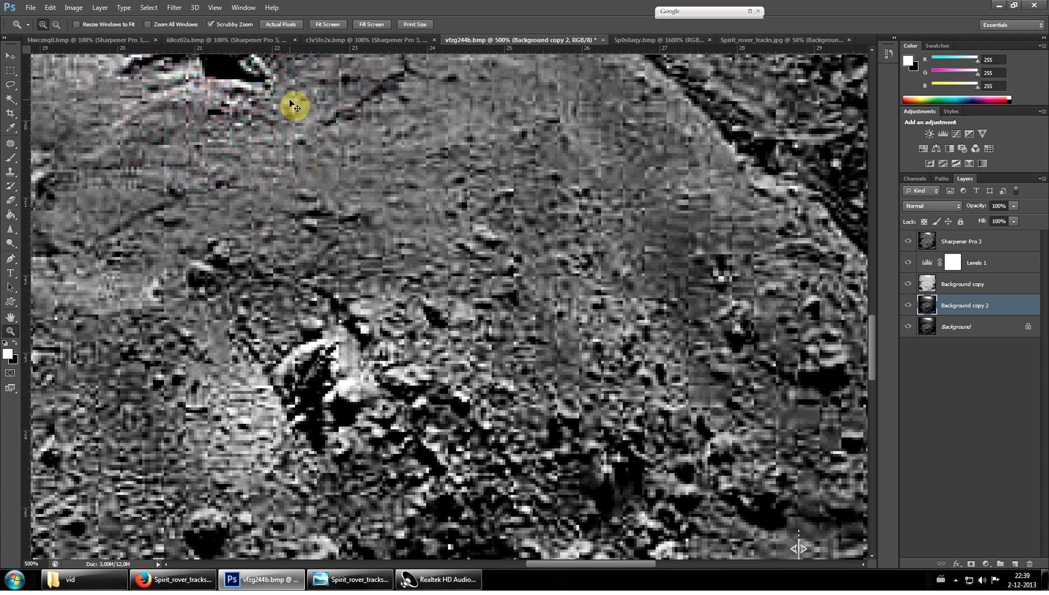
pyautogui.hotkey('ctrl', '-')
pyautogui.hotkey('ctrl', '-')
pyautogui.hotkey('ctrl', '-')
pyautogui.hotkey('ctrl', '-')
pyautogui.hotkey('ctrl', '-')
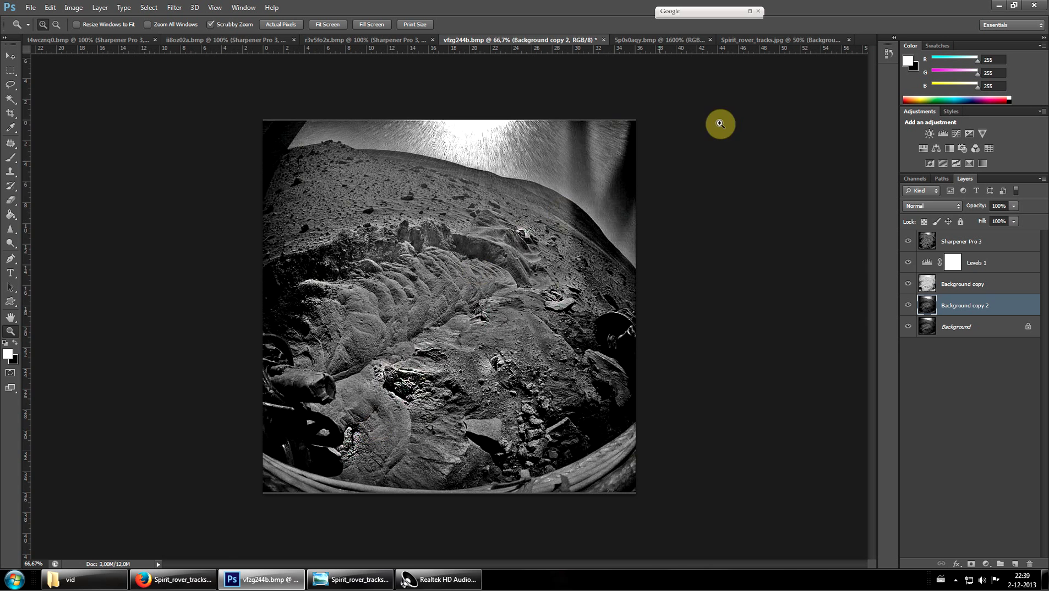
# Switch to the 5p0s0aqy.bmp image and compare the two building views side by side at 200% zoom
pyautogui.click(655, 40)
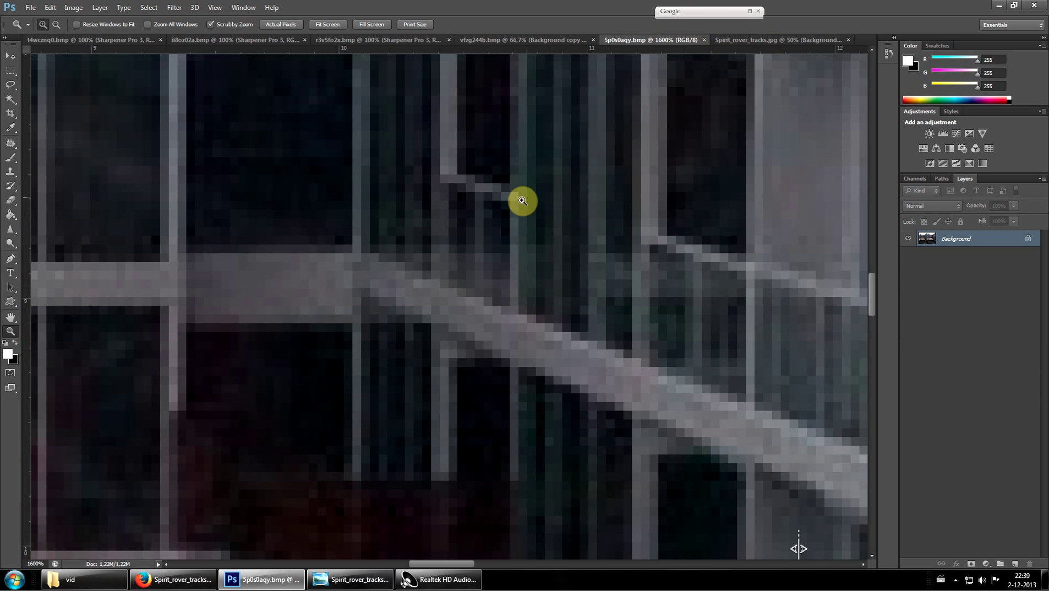
pyautogui.keyDown('alt'); pyautogui.click(435, 275); pyautogui.keyUp('alt')
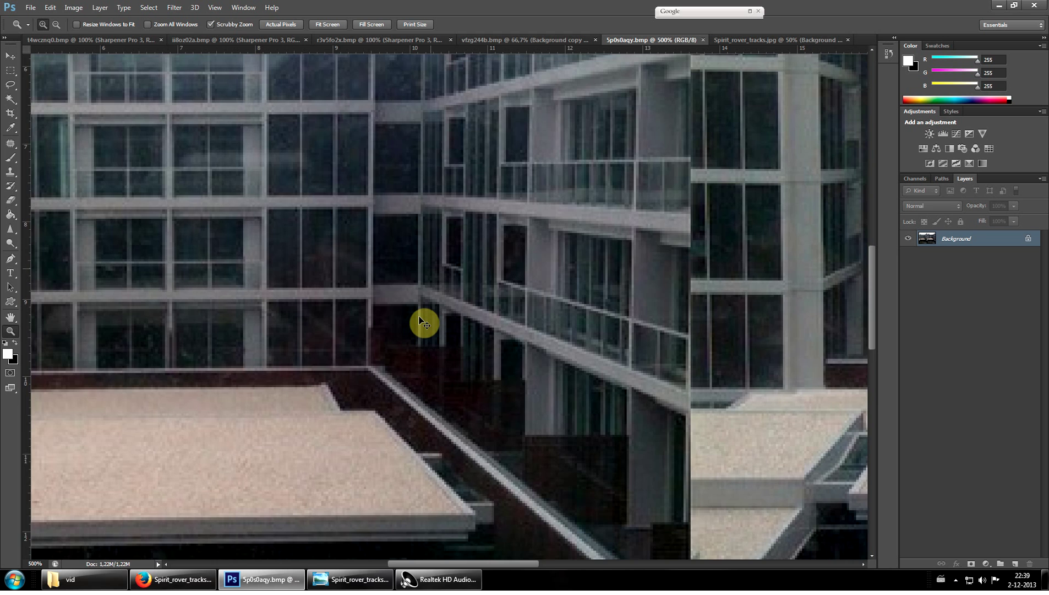
pyautogui.keyDown('alt'); pyautogui.click(424, 322); pyautogui.keyUp('alt')
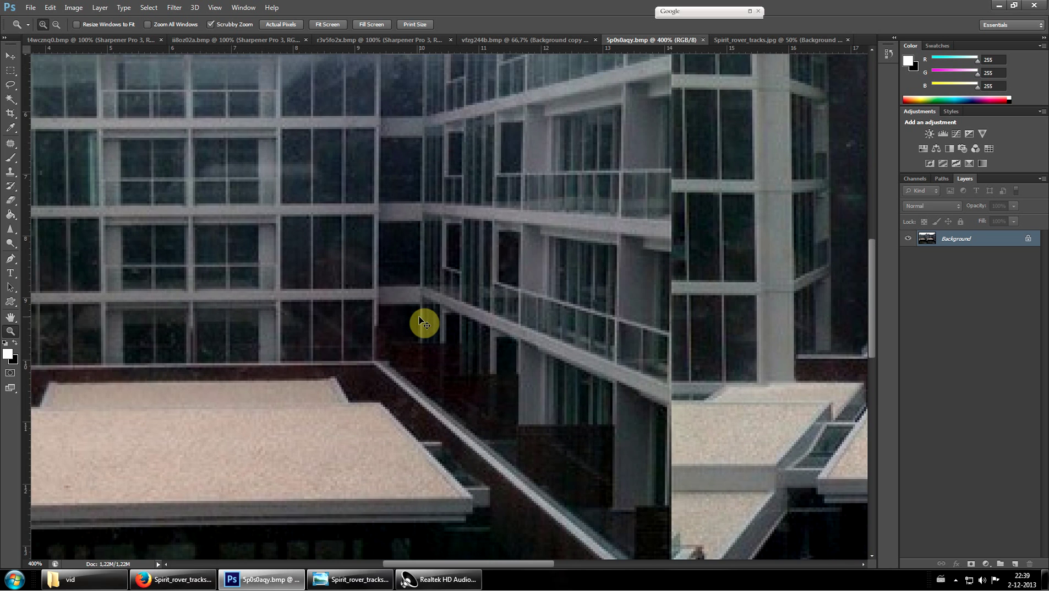
pyautogui.keyDown('alt'); pyautogui.click(423, 322); pyautogui.keyUp('alt')
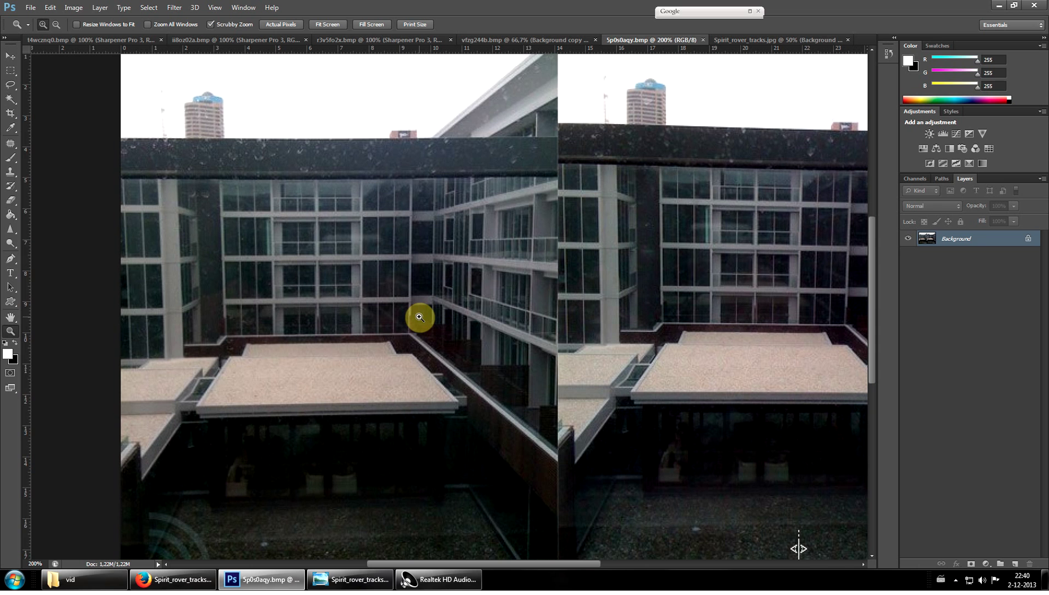
pyautogui.moveTo(274, 587)
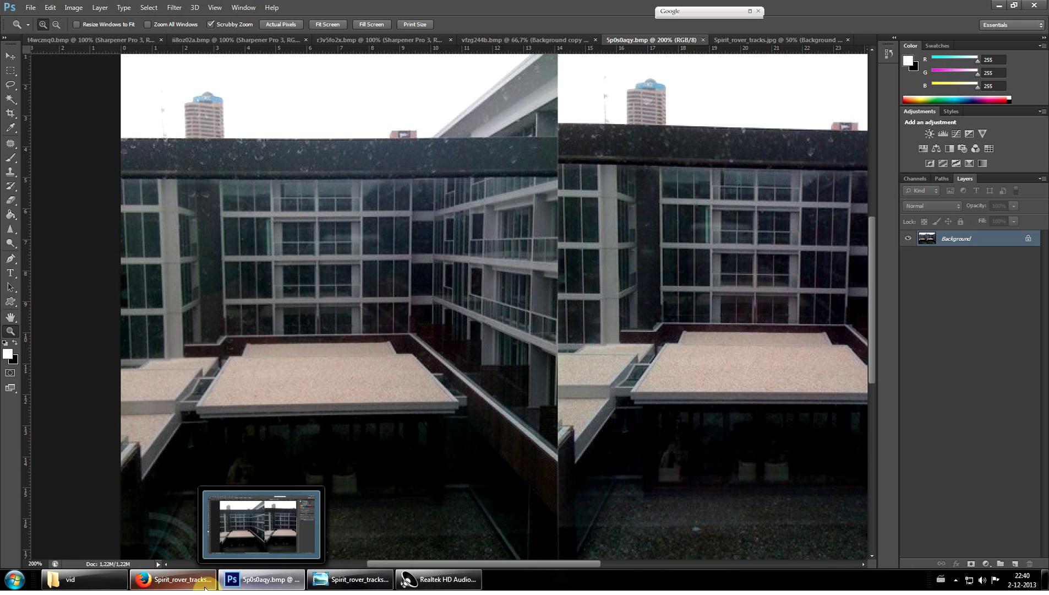
pyautogui.moveTo(201, 585)
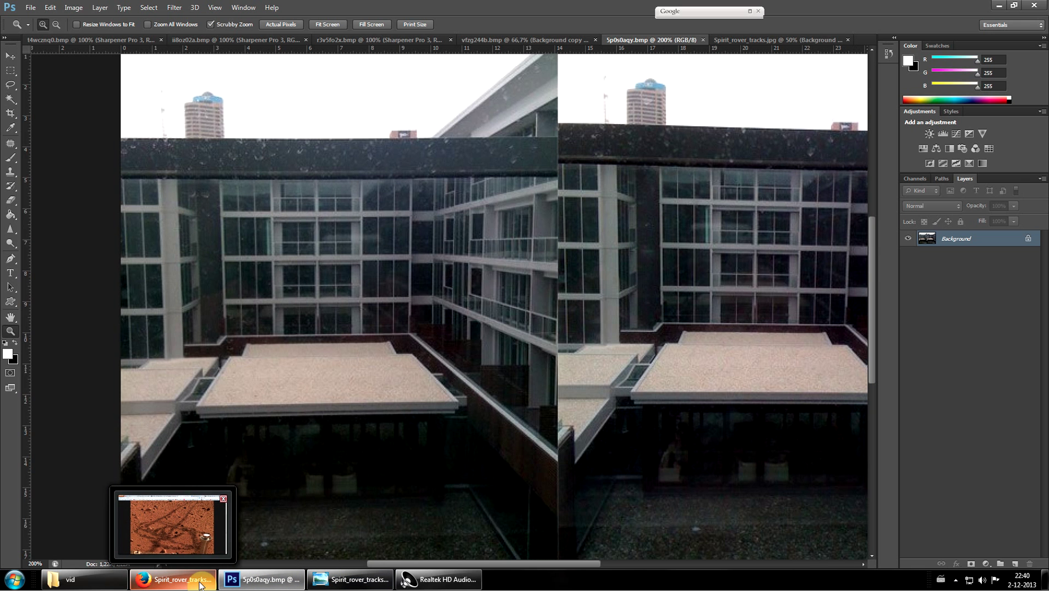